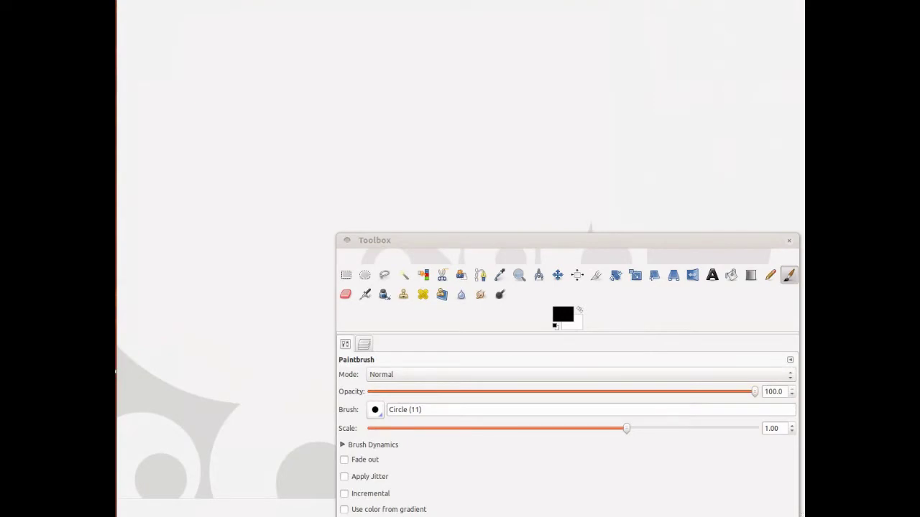
# Open the photo mebrighton2.jpg from the recently used files and keep the toolbox clear of the picture.
pyautogui.hotkey('alt', 'f')
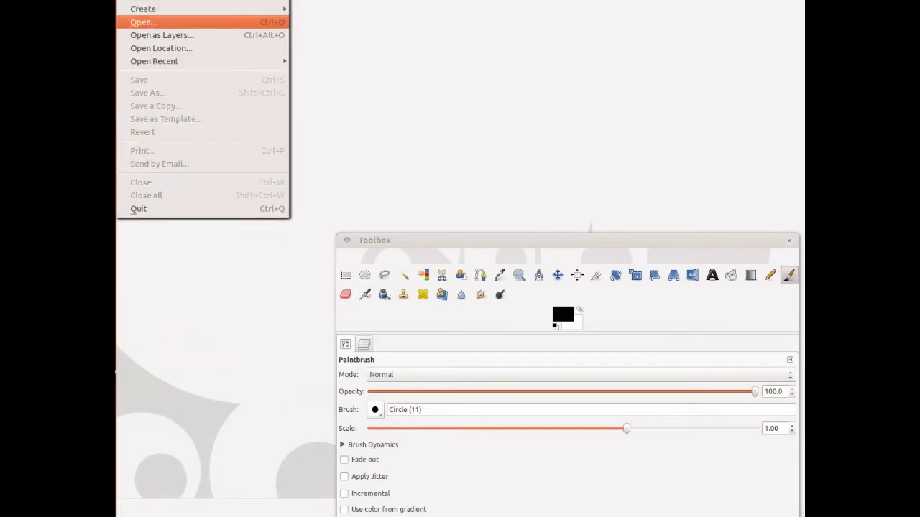
pyautogui.press('Return')
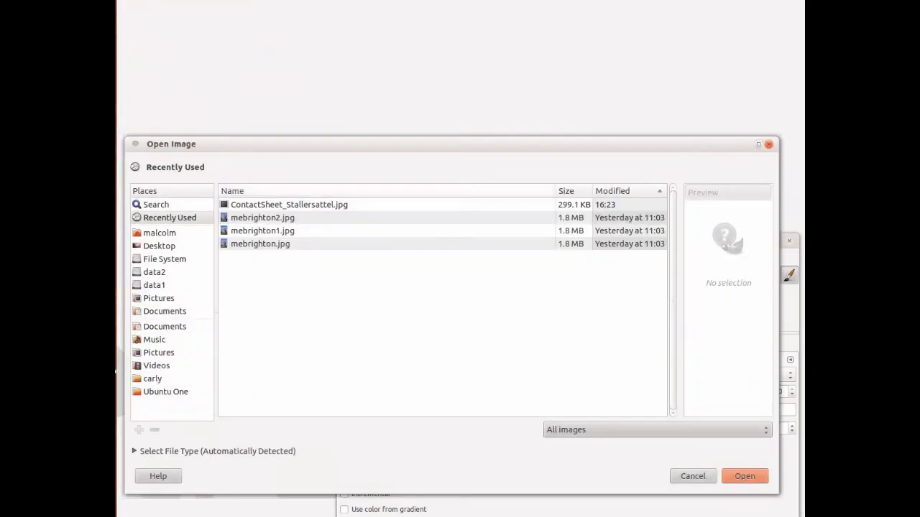
pyautogui.click(262, 231)
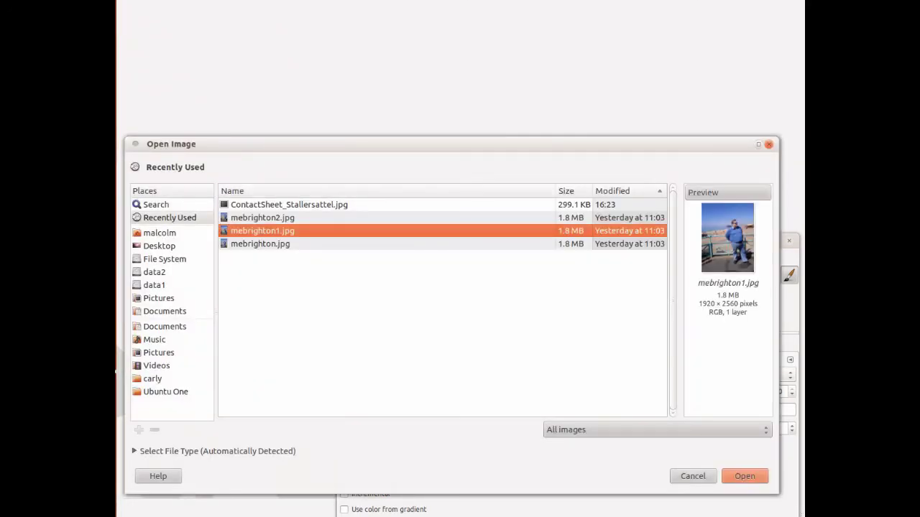
pyautogui.click(260, 244)
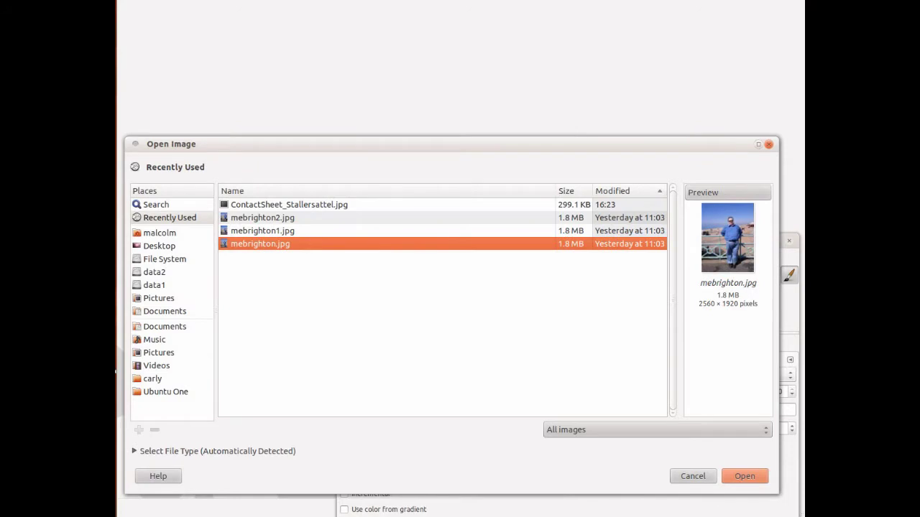
pyautogui.click(262, 218)
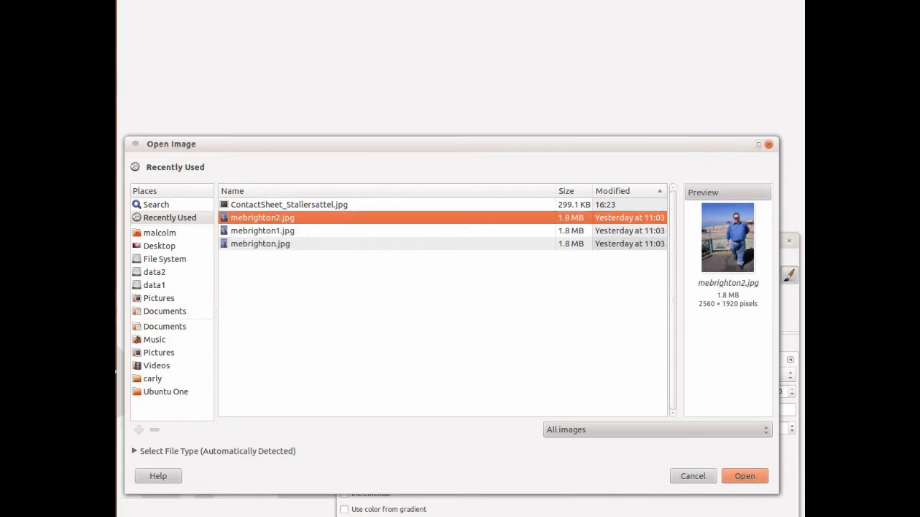
pyautogui.click(744, 476)
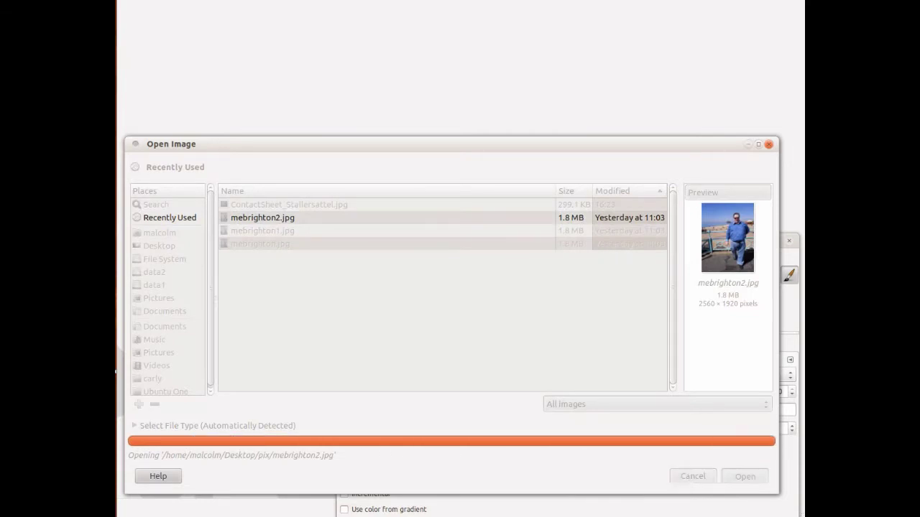
pyautogui.moveTo(567, 240); pyautogui.dragTo(479, 415)
pyautogui.moveTo(342, 414); pyautogui.dragTo(368, 440)
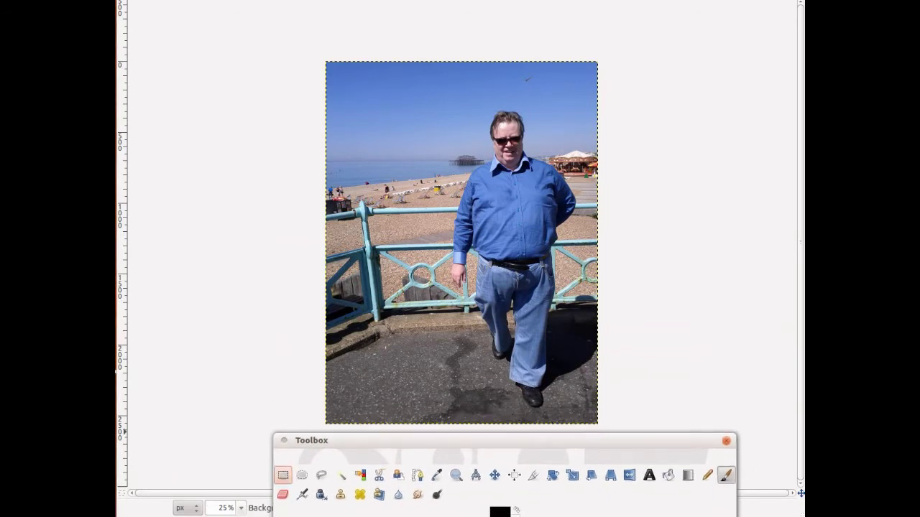
# Select a rectangle closely around the whole standing man, including his shoes, and crop the image to that selection.
pyautogui.click(283, 475)
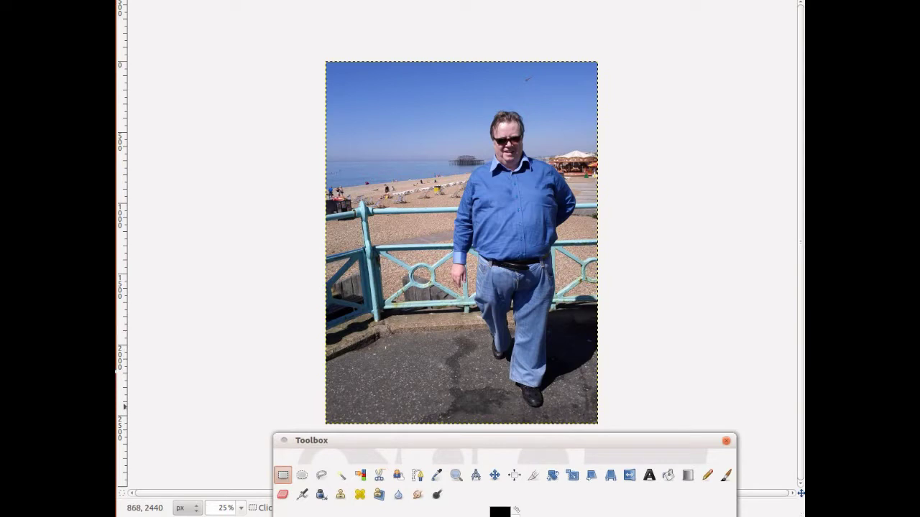
pyautogui.moveTo(442, 407); pyautogui.dragTo(585, 106)
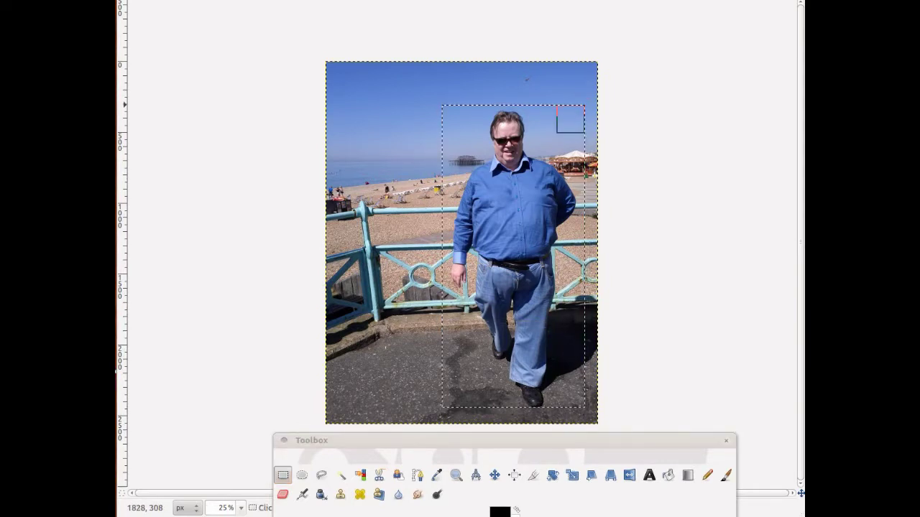
pyautogui.moveTo(515, 398); pyautogui.dragTo(517, 407)
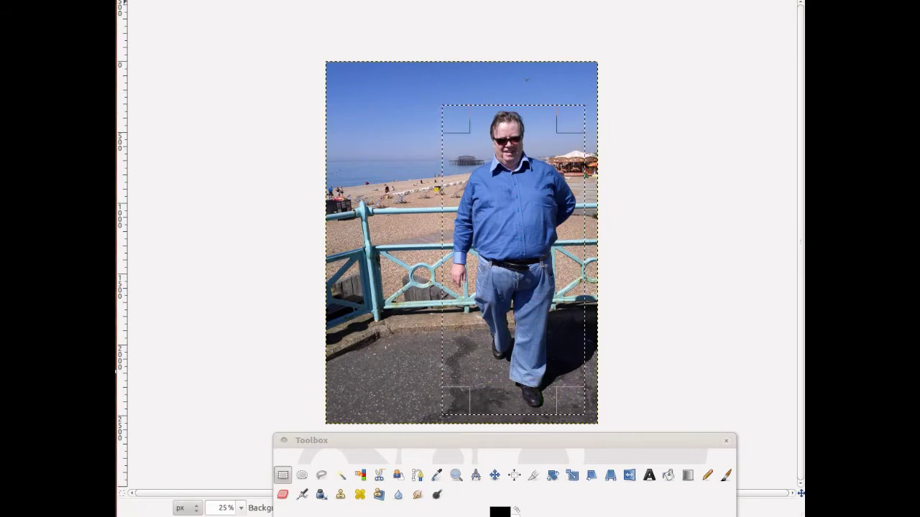
pyautogui.hotkey('alt', 'i')
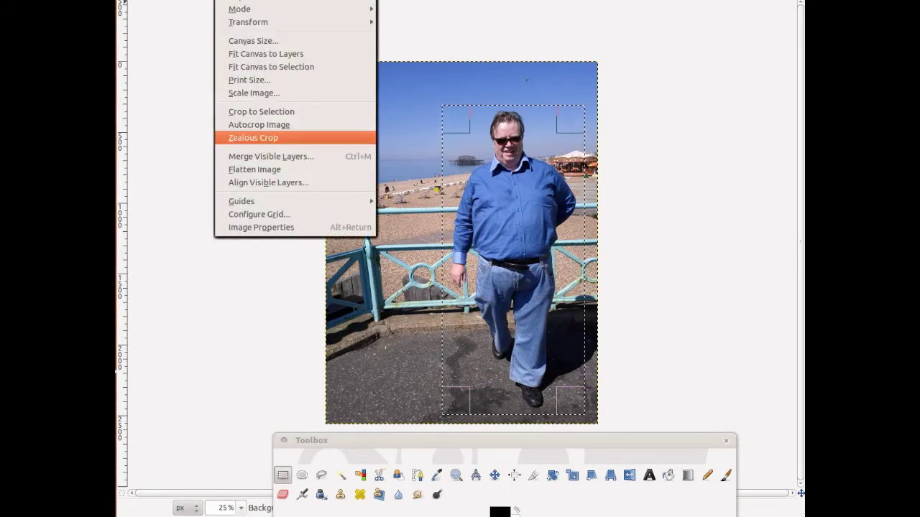
pyautogui.click(261, 112)
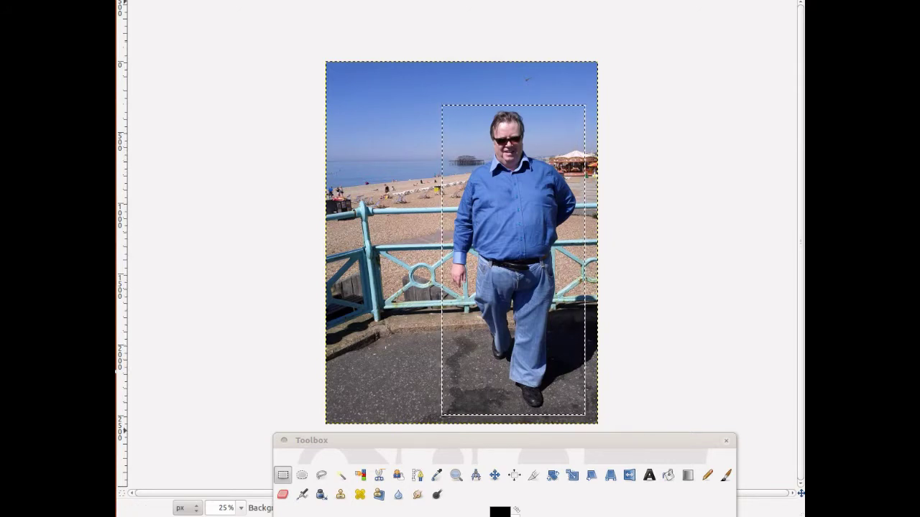
# Set the Eraser to the Circle (19) brush at scale 5.23 and erase the sky in the photo's upper-left corner.
pyautogui.moveTo(505, 441)
pyautogui.mouseDown()
pyautogui.moveTo(481, 291)
pyautogui.moveTo(496, 372)
pyautogui.mouseUp()
pyautogui.click(273, 426)
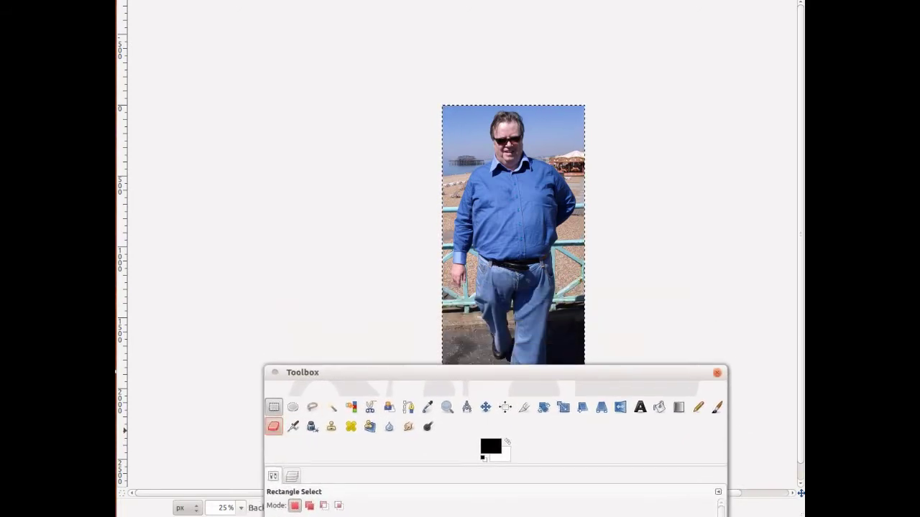
pyautogui.moveTo(489, 424)
pyautogui.mouseDown()
pyautogui.moveTo(407, 343)
pyautogui.moveTo(318, 182)
pyautogui.moveTo(368, 182)
pyautogui.mouseUp()
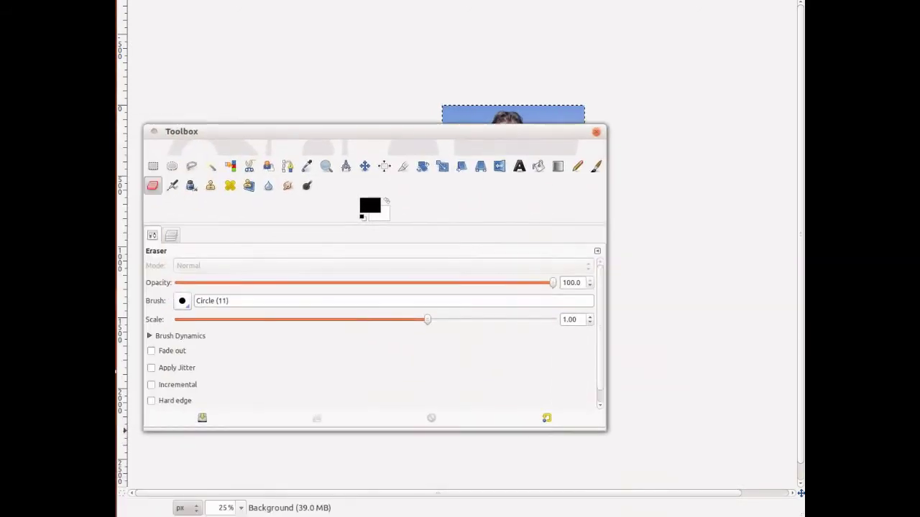
pyautogui.moveTo(428, 320); pyautogui.dragTo(430, 319)
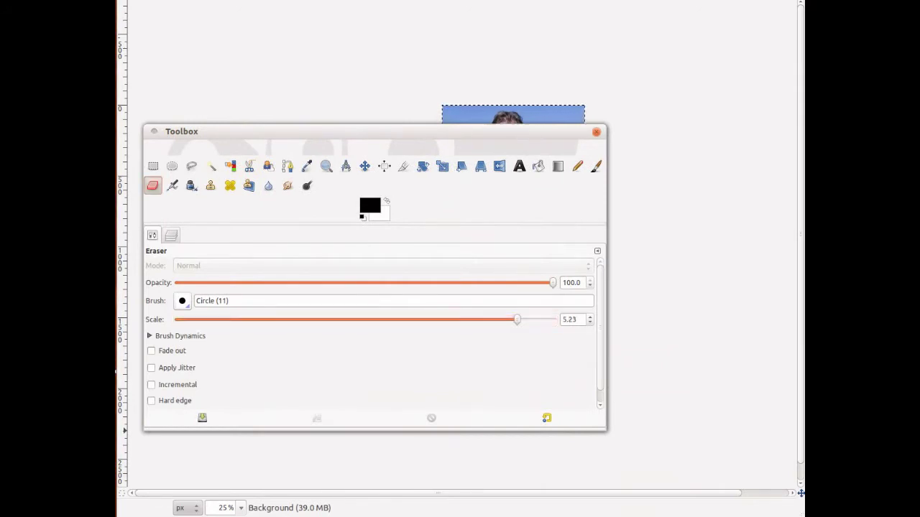
pyautogui.moveTo(368, 182); pyautogui.dragTo(457, 491)
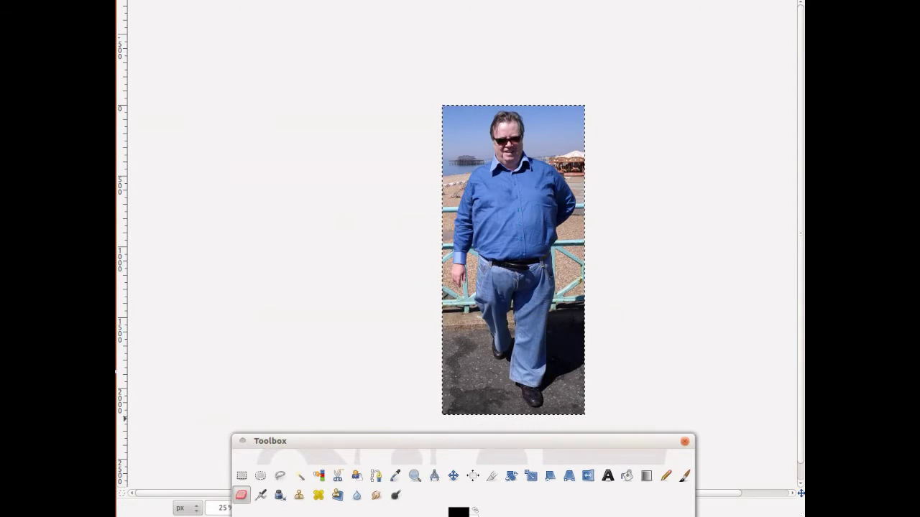
pyautogui.moveTo(457, 491); pyautogui.dragTo(411, 202)
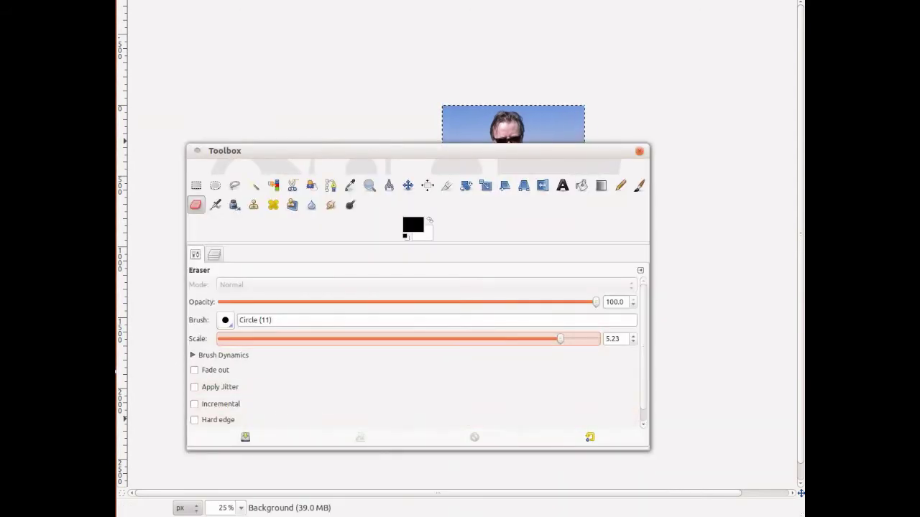
pyautogui.click(225, 320)
pyautogui.click(269, 367)
pyautogui.moveTo(318, 150); pyautogui.dragTo(387, 390)
pyautogui.moveTo(444, 89)
pyautogui.mouseDown()
pyautogui.moveTo(438, 134)
pyautogui.moveTo(464, 103)
pyautogui.mouseUp()
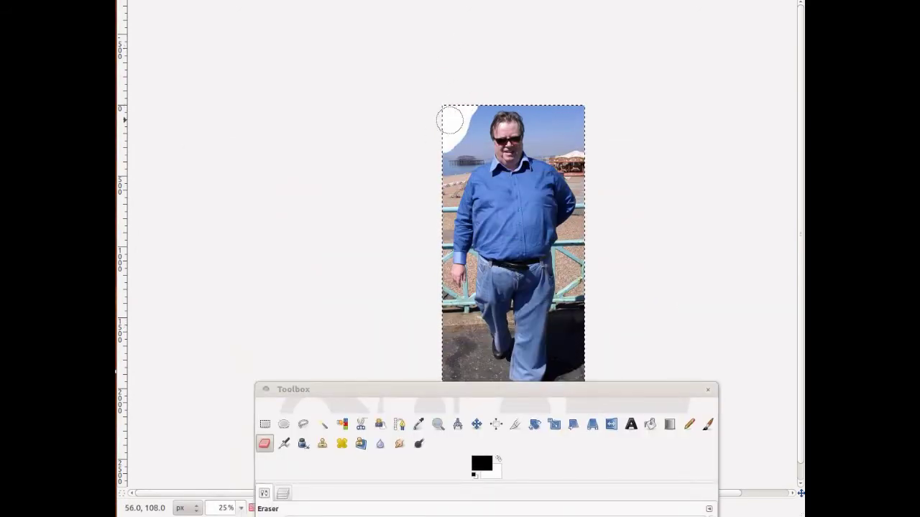
# Add an alpha channel to the photo layer so that erasing produces transparency.
pyautogui.hotkey('alt', 'l')
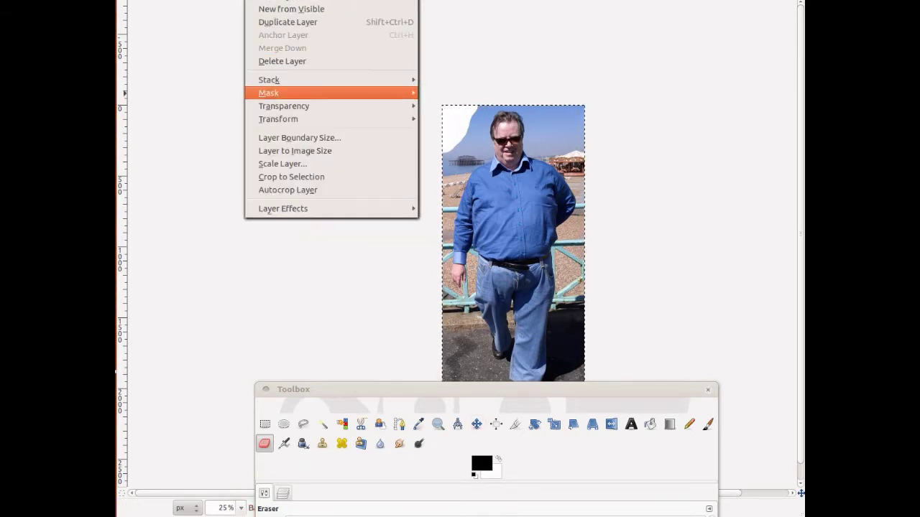
pyautogui.moveTo(284, 105)
pyautogui.click(447, 106)
# Roughly erase the background all around the man with the large eraser, leaving a narrow margin along his outline.
pyautogui.moveTo(441, 107)
pyautogui.mouseDown()
pyautogui.moveTo(466, 123)
pyautogui.moveTo(435, 154)
pyautogui.moveTo(470, 145)
pyautogui.moveTo(437, 184)
pyautogui.moveTo(431, 222)
pyautogui.mouseUp()
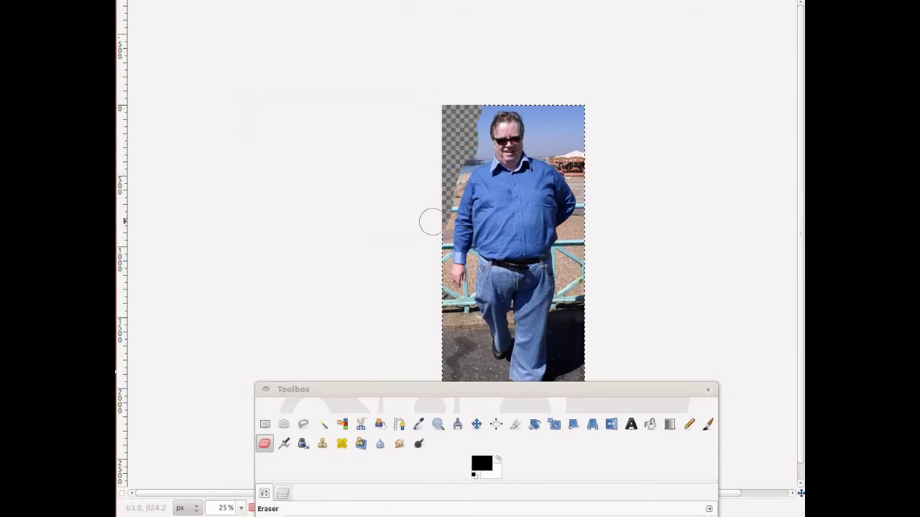
pyautogui.moveTo(482, 94)
pyautogui.mouseDown()
pyautogui.moveTo(526, 84)
pyautogui.moveTo(554, 130)
pyautogui.moveTo(583, 97)
pyautogui.moveTo(595, 199)
pyautogui.moveTo(577, 268)
pyautogui.moveTo(580, 363)
pyautogui.moveTo(559, 381)
pyautogui.moveTo(589, 472)
pyautogui.mouseUp()
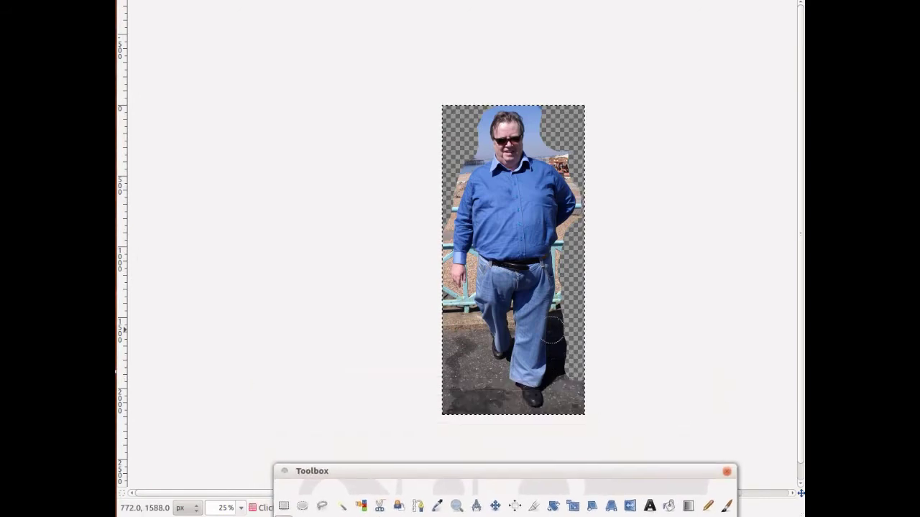
pyautogui.moveTo(578, 324)
pyautogui.mouseDown()
pyautogui.moveTo(563, 403)
pyautogui.moveTo(585, 380)
pyautogui.moveTo(575, 417)
pyautogui.moveTo(557, 425)
pyautogui.moveTo(554, 417)
pyautogui.moveTo(499, 425)
pyautogui.moveTo(427, 382)
pyautogui.moveTo(468, 422)
pyautogui.moveTo(488, 381)
pyautogui.moveTo(501, 424)
pyautogui.moveTo(510, 414)
pyautogui.moveTo(483, 365)
pyautogui.moveTo(438, 324)
pyautogui.moveTo(453, 309)
pyautogui.moveTo(469, 352)
pyautogui.mouseUp()
pyautogui.moveTo(455, 311); pyautogui.dragTo(432, 287)
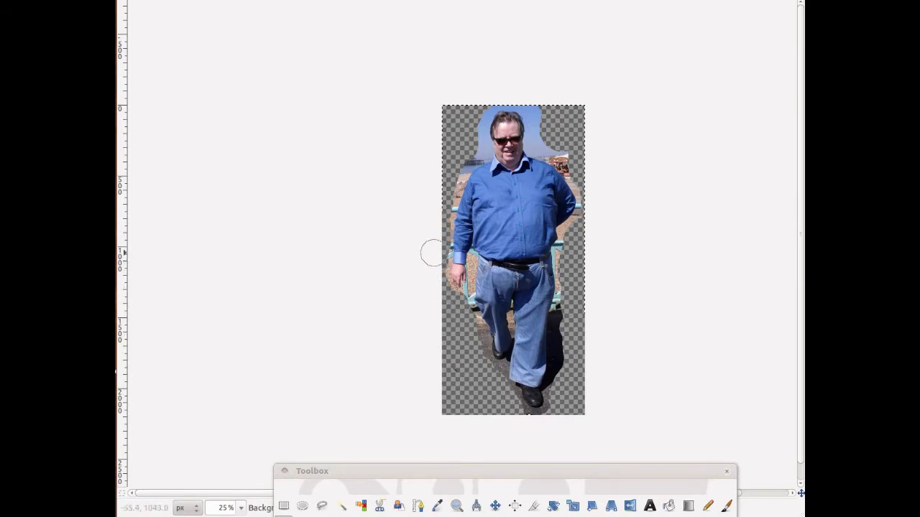
pyautogui.moveTo(482, 141)
pyautogui.mouseDown()
pyautogui.moveTo(476, 102)
pyautogui.moveTo(507, 93)
pyautogui.moveTo(534, 97)
pyautogui.moveTo(557, 146)
pyautogui.mouseUp()
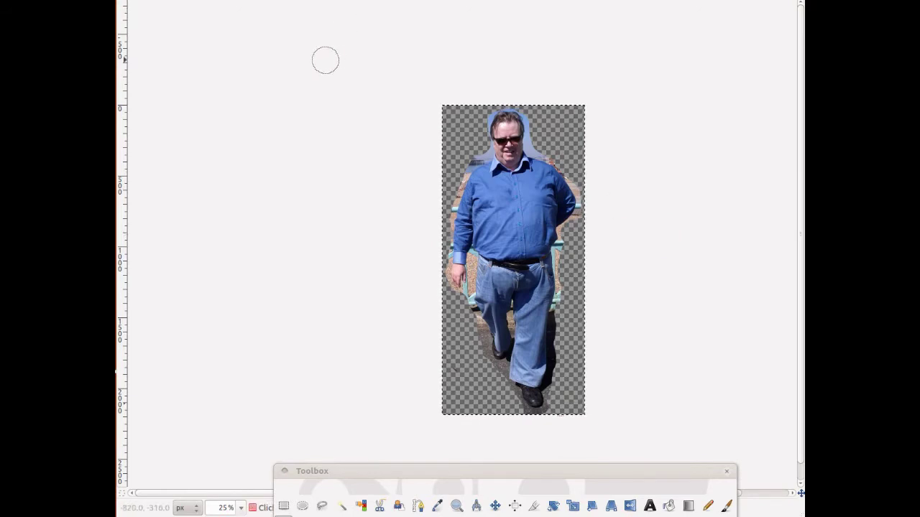
# Reduce the Eraser scale to 0.60 for detailed work along the edge of the man's blue shirt sleeve.
pyautogui.moveTo(382, 472)
pyautogui.mouseDown()
pyautogui.moveTo(382, 367)
pyautogui.moveTo(366, 347)
pyautogui.mouseUp()
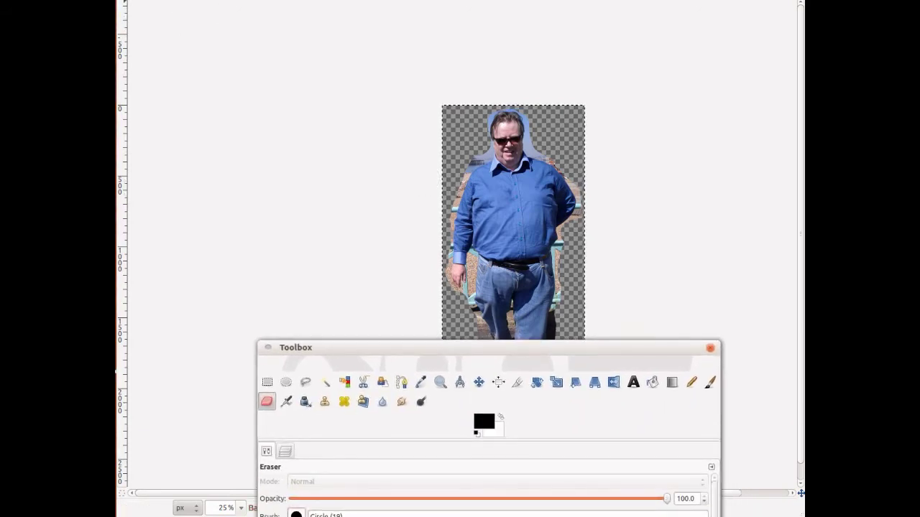
pyautogui.hotkey('alt', 'v')
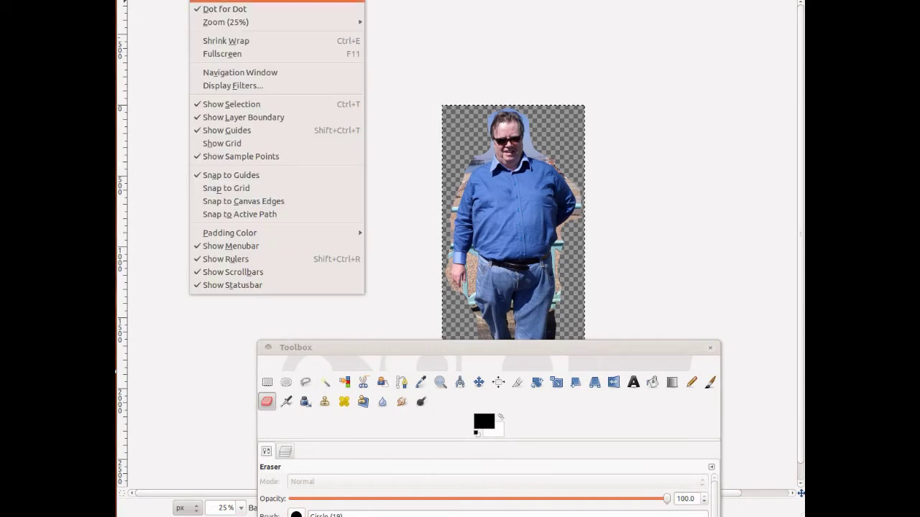
pyautogui.moveTo(277, 22)
pyautogui.press('Down')
pyautogui.press('Down')
pyautogui.press('Up')
pyautogui.press('Return')
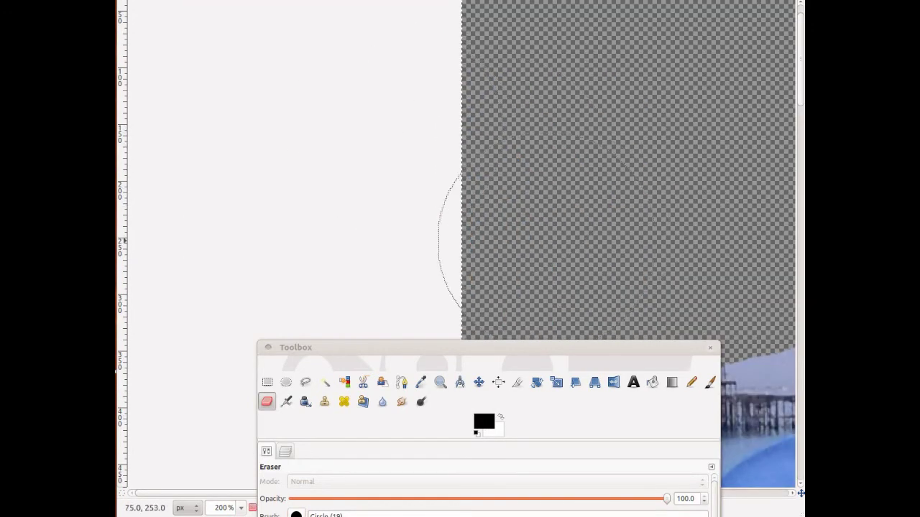
pyautogui.scroll(-10, 496, 155)
pyautogui.scroll(3, 431, 154)
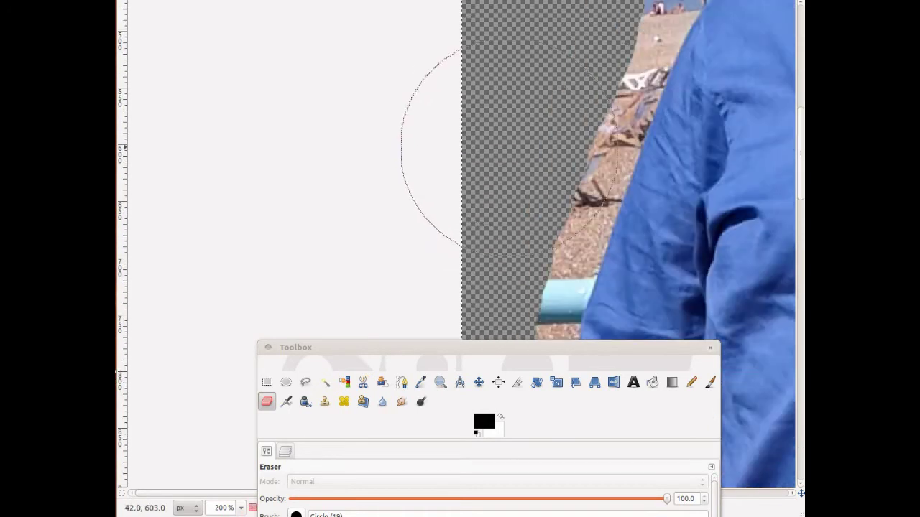
pyautogui.keyDown('alt'); pyautogui.moveTo(482, 398); pyautogui.dragTo(388, 94); pyautogui.keyUp('alt')
pyautogui.moveTo(446, 230); pyautogui.dragTo(365, 232)
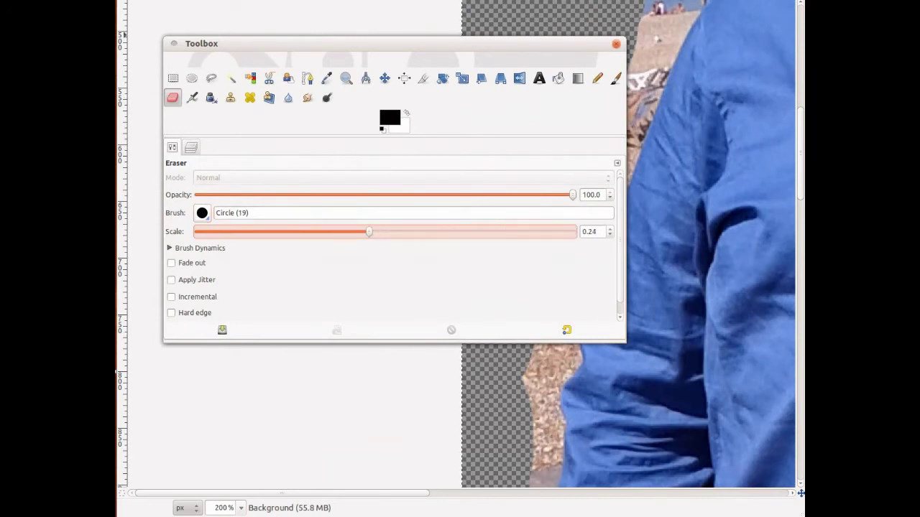
pyautogui.keyDown('alt'); pyautogui.moveTo(388, 94); pyautogui.dragTo(374, 352); pyautogui.keyUp('alt')
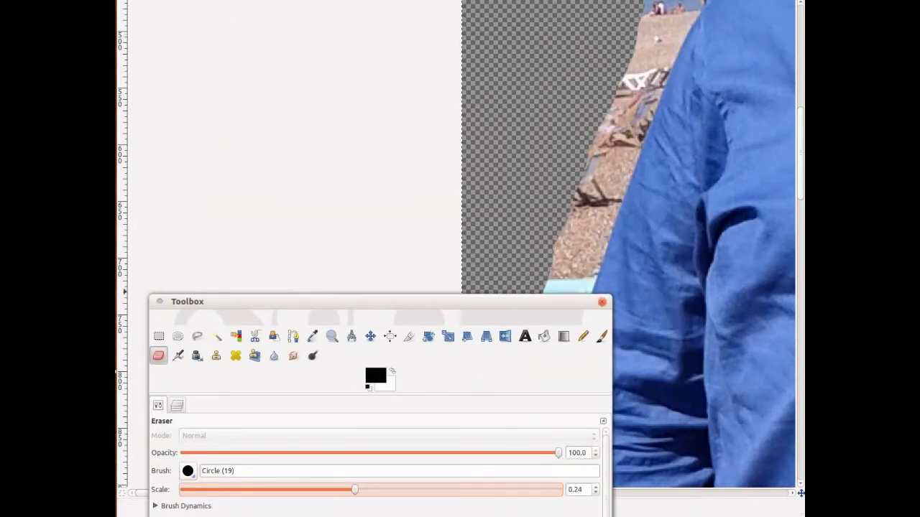
pyautogui.moveTo(355, 490); pyautogui.dragTo(406, 489)
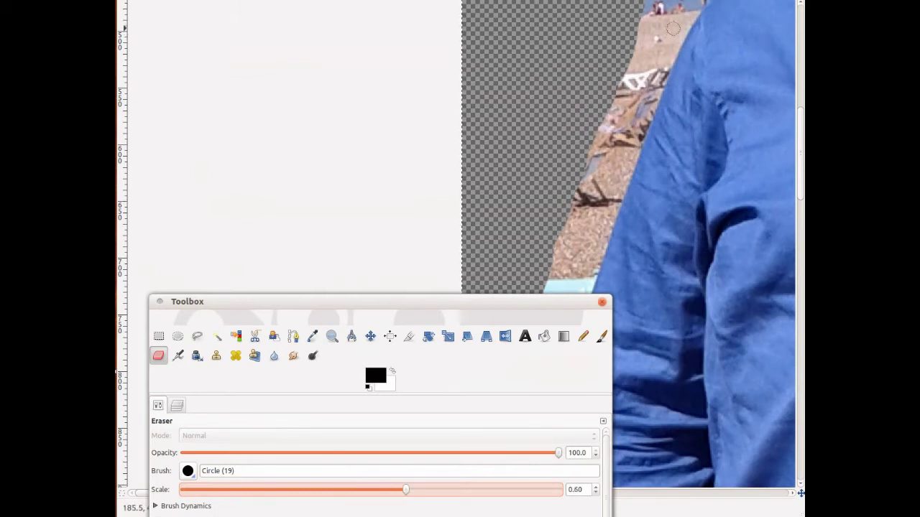
pyautogui.keyDown('alt'); pyautogui.moveTo(373, 352); pyautogui.dragTo(217, 319); pyautogui.keyUp('alt')
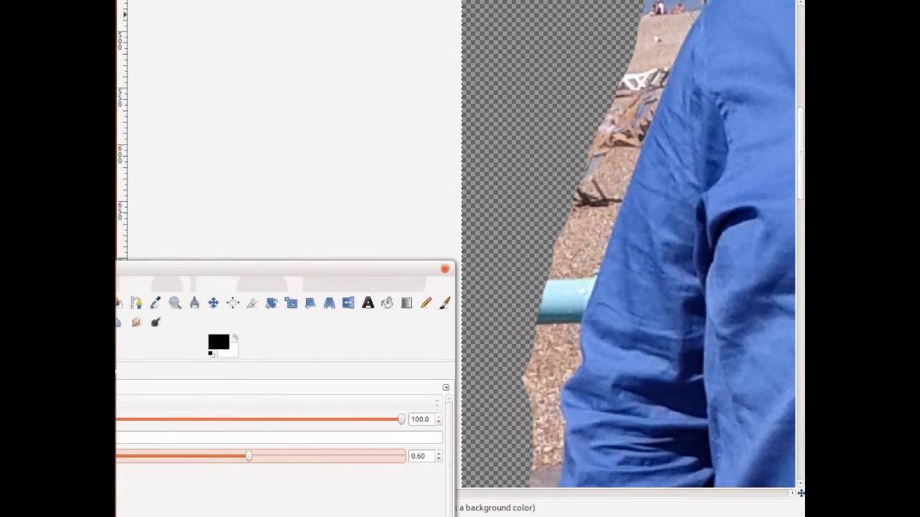
# Erase the leftover beach and railing beside the blue sleeve, using straight strokes along its edge and freehand strokes for the remainder.
pyautogui.click(694, 11)
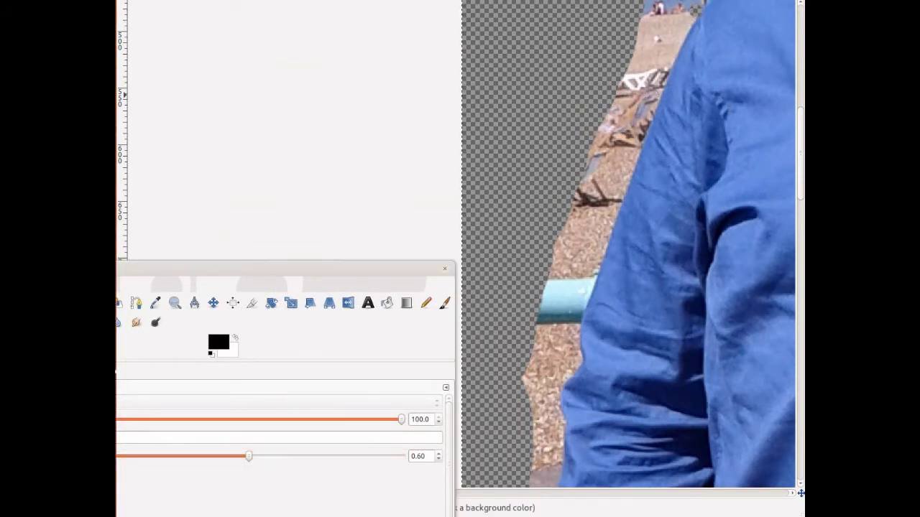
pyautogui.keyDown('shift'); pyautogui.click(575, 314); pyautogui.keyUp('shift')
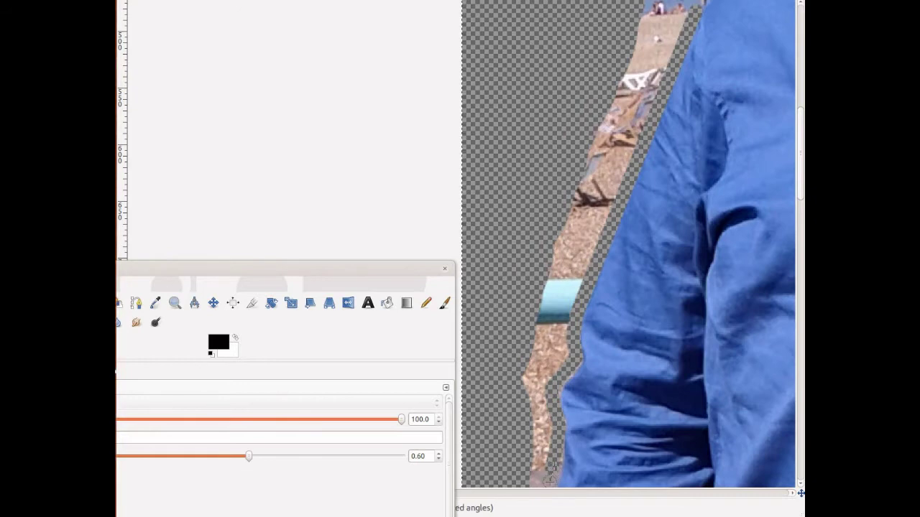
pyautogui.moveTo(538, 475)
pyautogui.mouseDown()
pyautogui.moveTo(546, 381)
pyautogui.moveTo(679, 18)
pyautogui.moveTo(654, 13)
pyautogui.moveTo(661, 21)
pyautogui.moveTo(645, 54)
pyautogui.moveTo(636, 127)
pyautogui.mouseUp()
pyautogui.moveTo(626, 79); pyautogui.dragTo(575, 227)
pyautogui.moveTo(614, 96)
pyautogui.mouseDown()
pyautogui.moveTo(584, 188)
pyautogui.moveTo(596, 217)
pyautogui.moveTo(573, 230)
pyautogui.mouseUp()
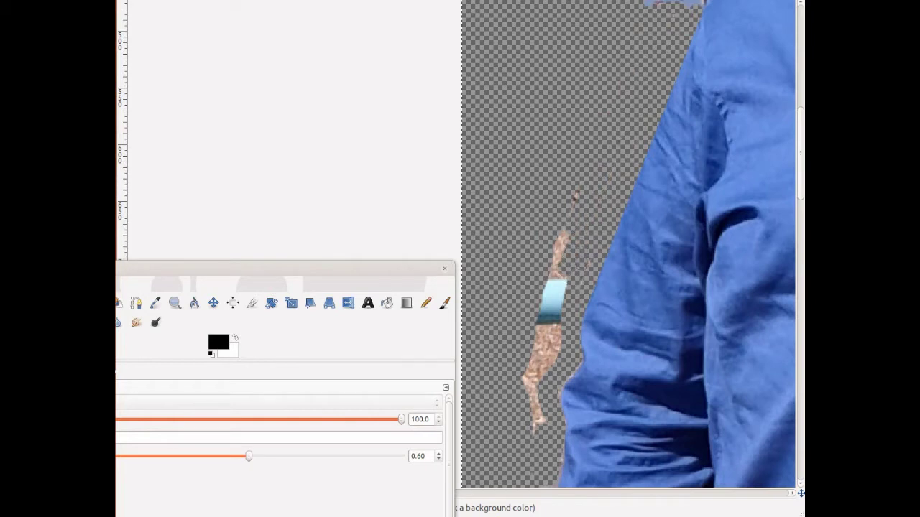
pyautogui.moveTo(557, 269)
pyautogui.mouseDown()
pyautogui.moveTo(577, 195)
pyautogui.moveTo(527, 388)
pyautogui.mouseUp()
pyautogui.moveTo(539, 317)
pyautogui.mouseDown()
pyautogui.moveTo(560, 280)
pyautogui.moveTo(553, 344)
pyautogui.moveTo(522, 437)
pyautogui.moveTo(542, 421)
pyautogui.mouseUp()
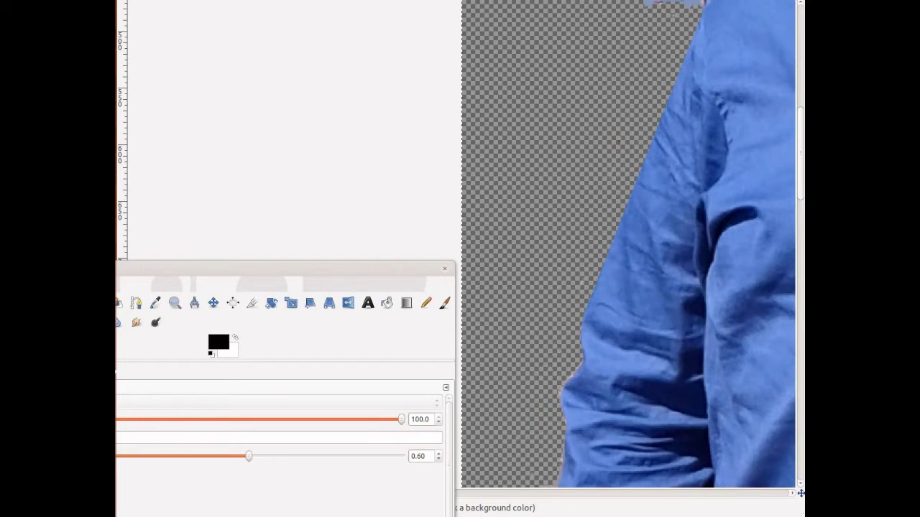
# Erase the stray dark speck left in the cleared area beside the man's legs.
pyautogui.scroll(-11, 566, 316)
pyautogui.scroll(6, 566, 315)
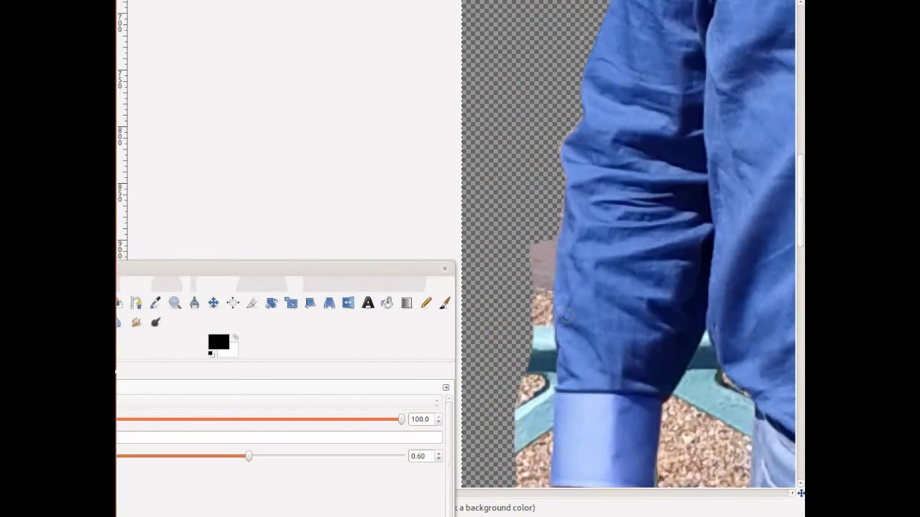
pyautogui.scroll(-5, 564, 316)
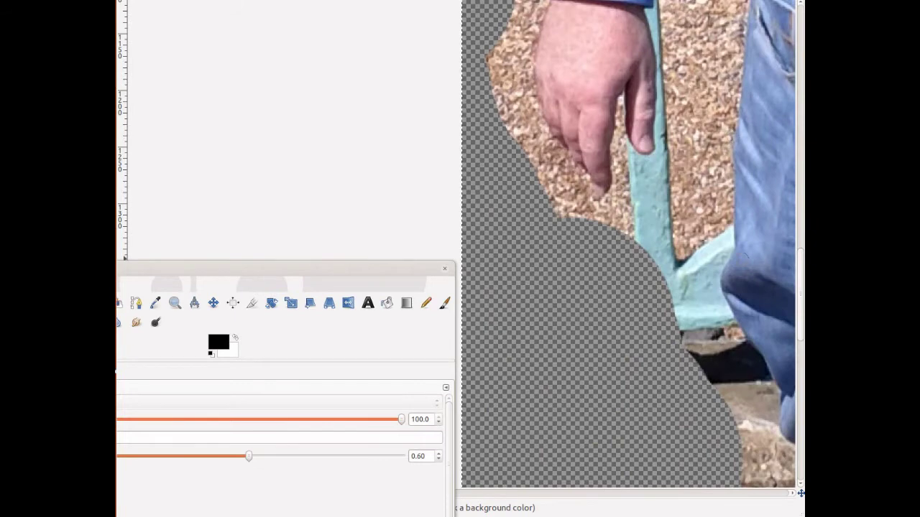
pyautogui.scroll(-5, 629, 244)
pyautogui.scroll(-3, 629, 245)
pyautogui.scroll(3, 629, 244)
pyautogui.scroll(-3, 628, 244)
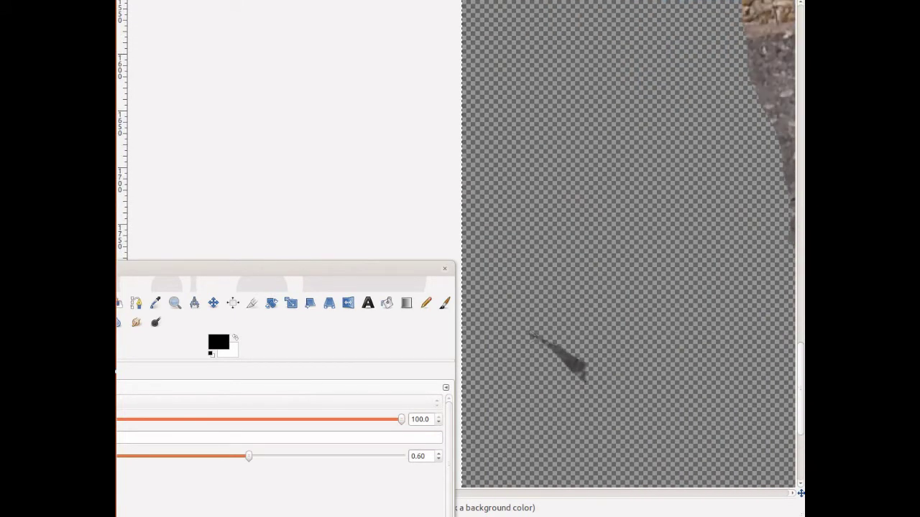
pyautogui.moveTo(536, 338)
pyautogui.mouseDown()
pyautogui.moveTo(564, 352)
pyautogui.moveTo(584, 379)
pyautogui.mouseUp()
pyautogui.click(574, 371)
# Move the toolbox off the man's face and switch to the Fuzzy Select tool.
pyautogui.hscroll(2, 629, 244)
pyautogui.hscroll(3, 629, 244)
pyautogui.moveTo(600, 493); pyautogui.dragTo(514, 493)
pyautogui.scroll(4, 606, 353)
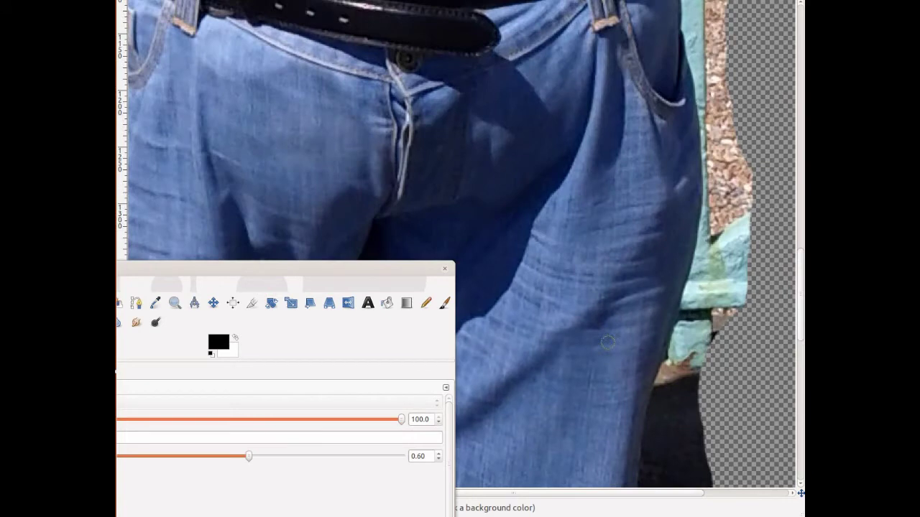
pyautogui.scroll(-3, 607, 342)
pyautogui.scroll(-8, 695, 273)
pyautogui.scroll(20, 723, 192)
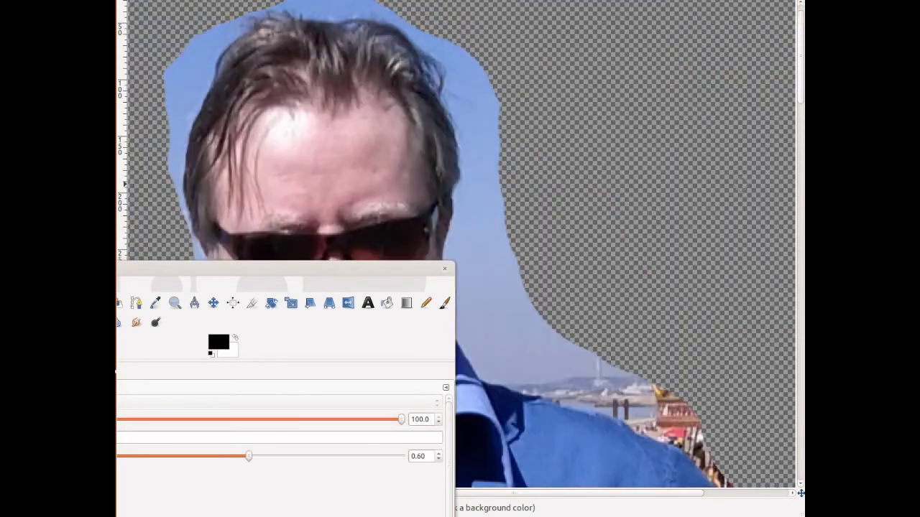
pyautogui.moveTo(416, 269); pyautogui.dragTo(866, 227)
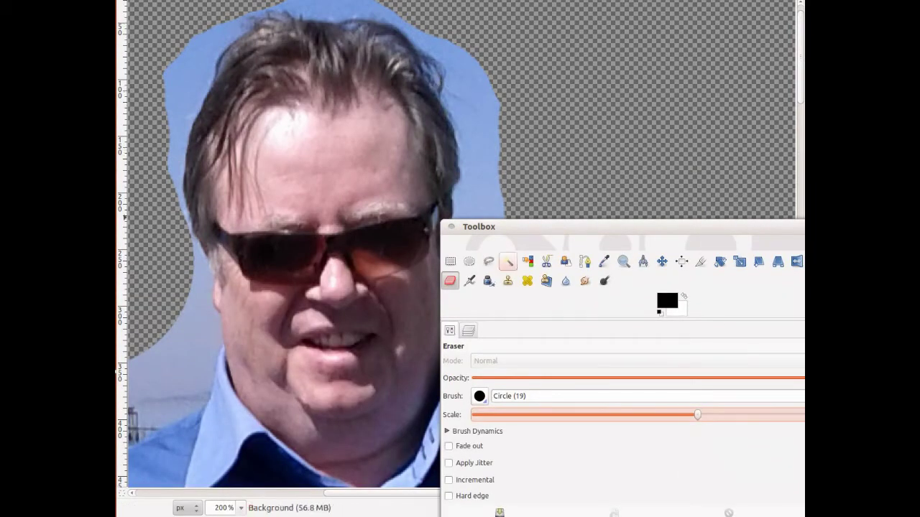
pyautogui.click(507, 262)
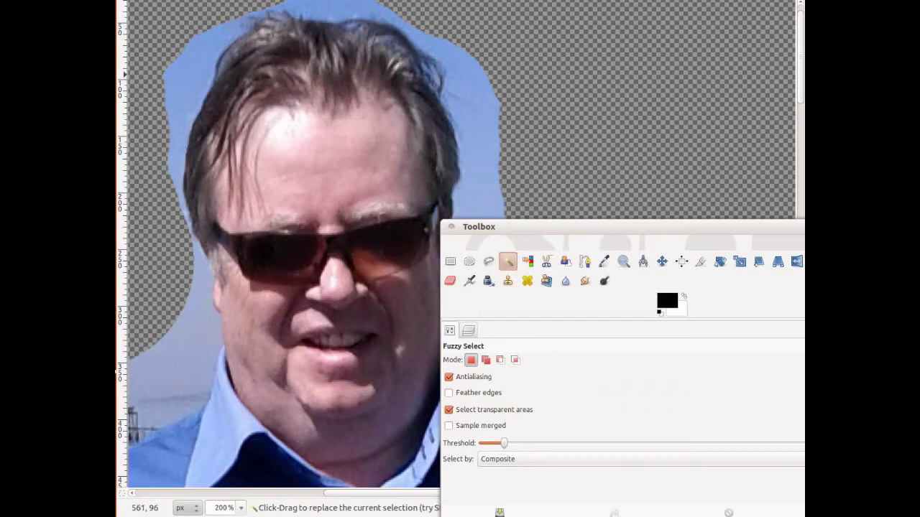
# Select the blue sky areas around the man's hair with Fuzzy Select and delete them to transparency.
pyautogui.click(384, 41)
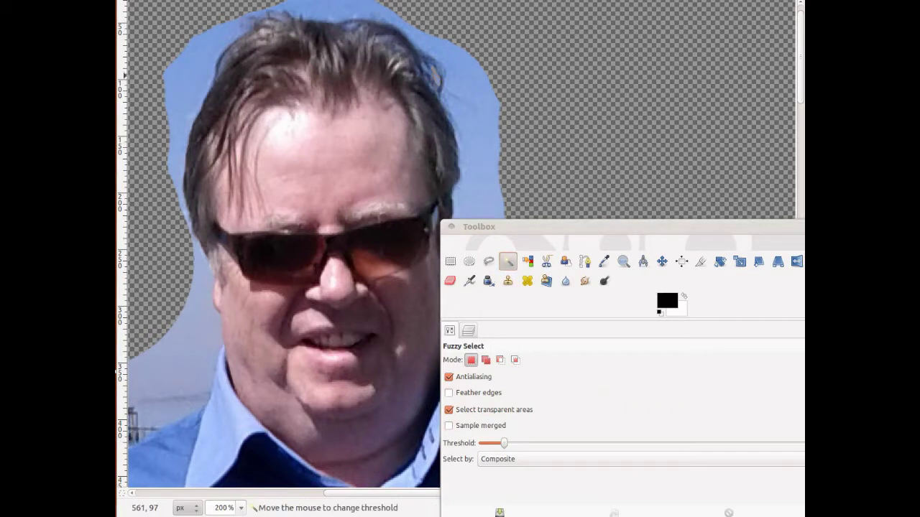
pyautogui.click(434, 76)
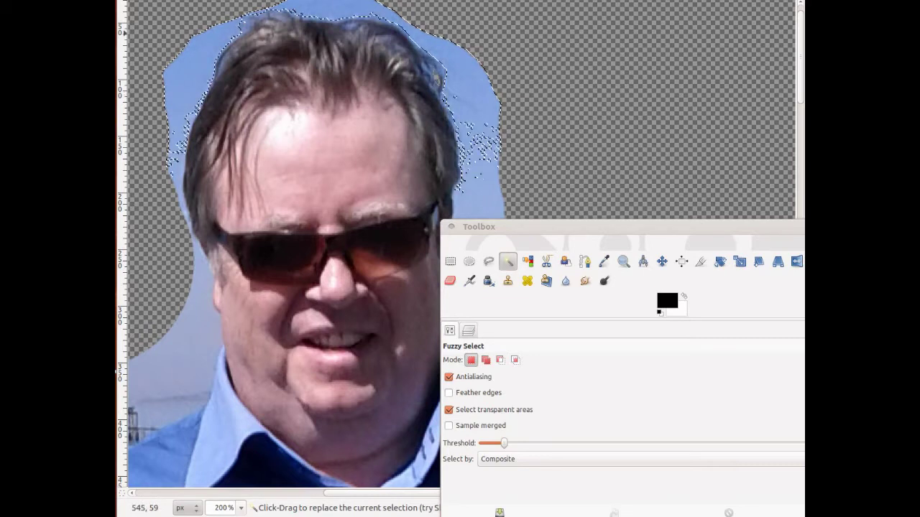
pyautogui.click(247, 21)
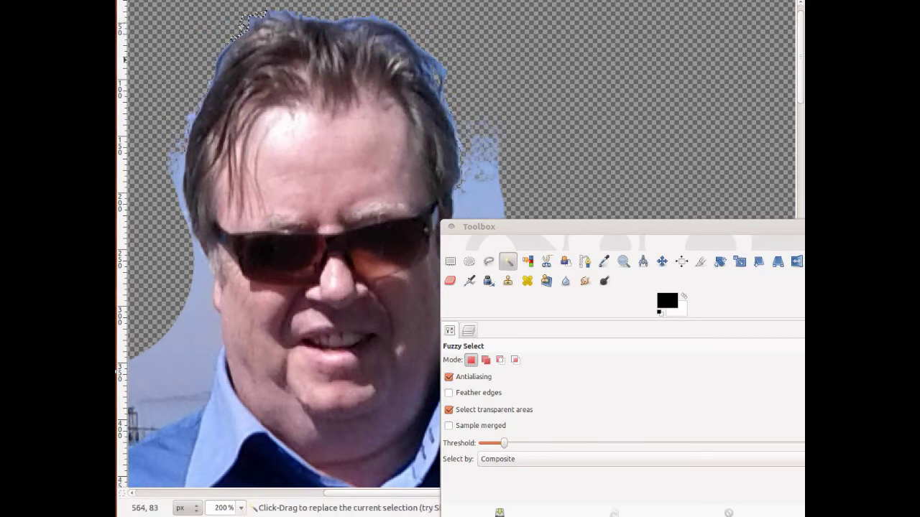
pyautogui.click(483, 174)
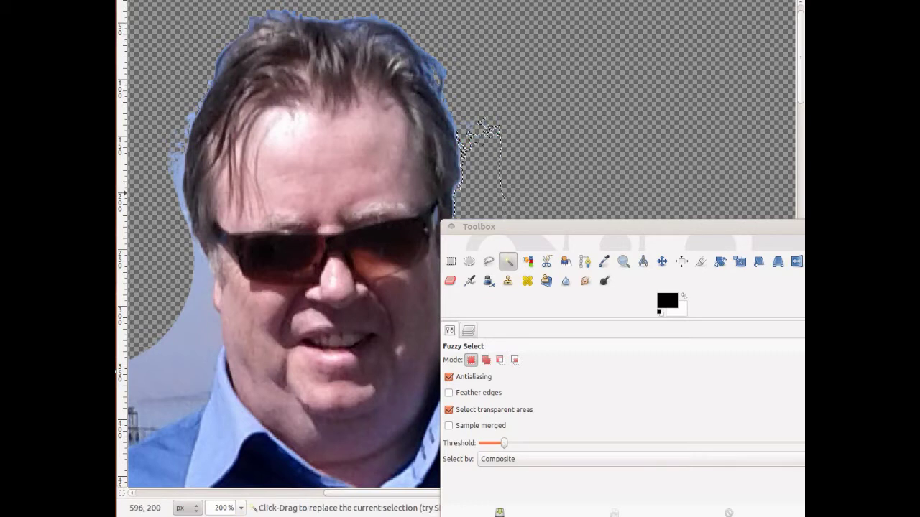
pyautogui.moveTo(195, 169); pyautogui.dragTo(193, 148)
pyautogui.press('Delete')
# Clear the small blue remnants along the hair edge and the sky beside the man's cheek with Fuzzy Select.
pyautogui.click(201, 103)
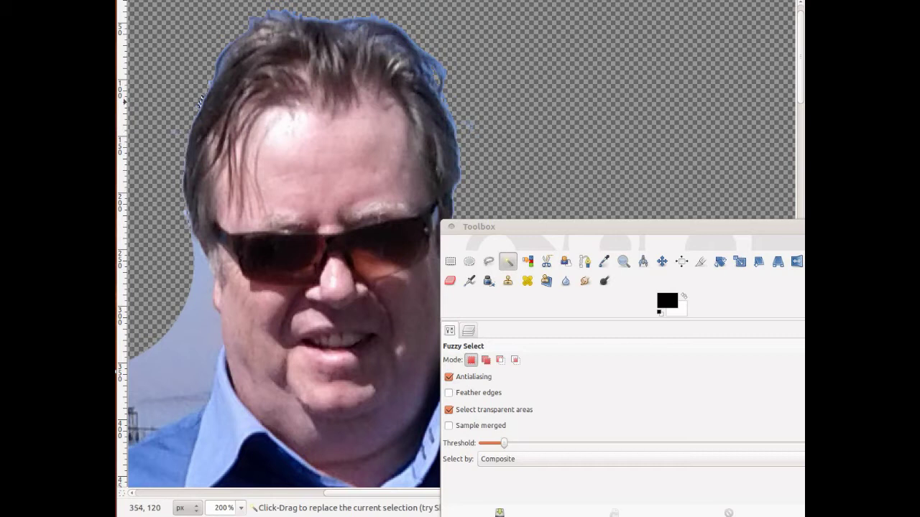
pyautogui.click(223, 63)
pyautogui.click(277, 13)
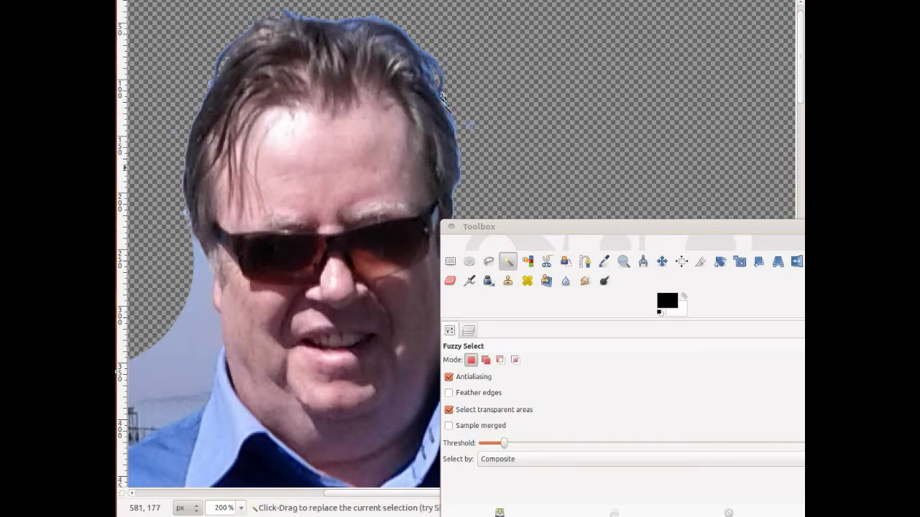
pyautogui.moveTo(445, 99); pyautogui.dragTo(414, 134)
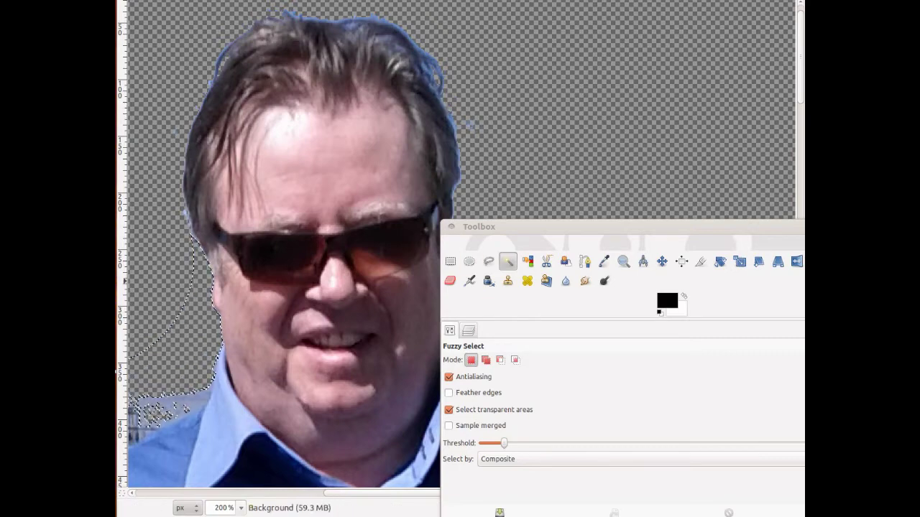
# Move the toolbox clear of the shoulder and delete the remaining sky between the man's neck and the distant shoreline.
pyautogui.moveTo(503, 227); pyautogui.dragTo(583, 413)
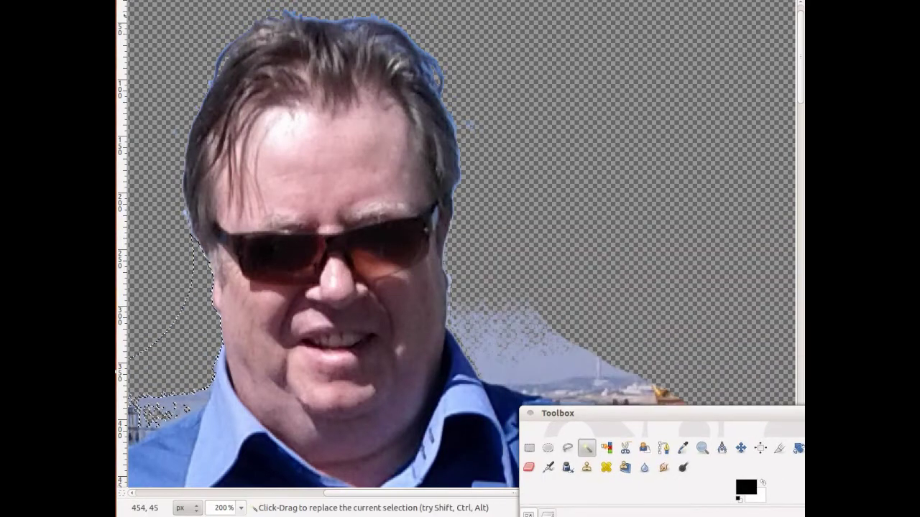
pyautogui.click(511, 363)
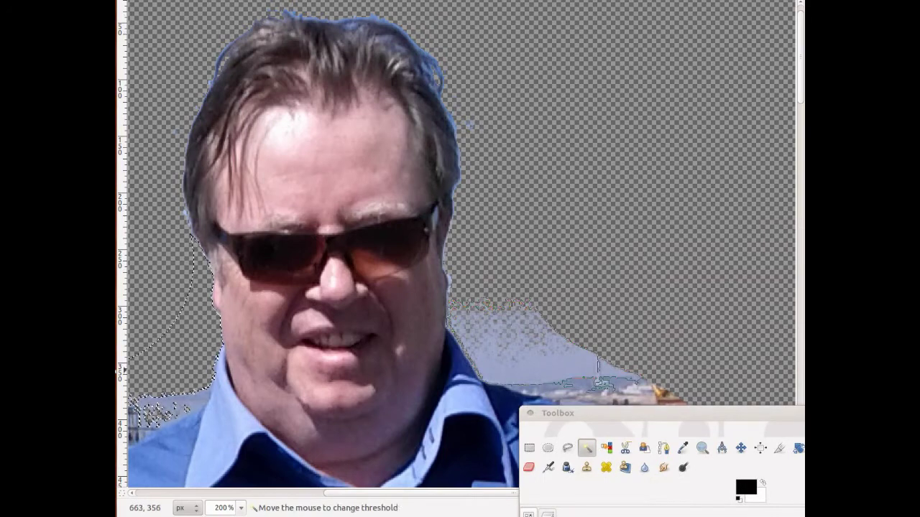
pyautogui.press('Delete')
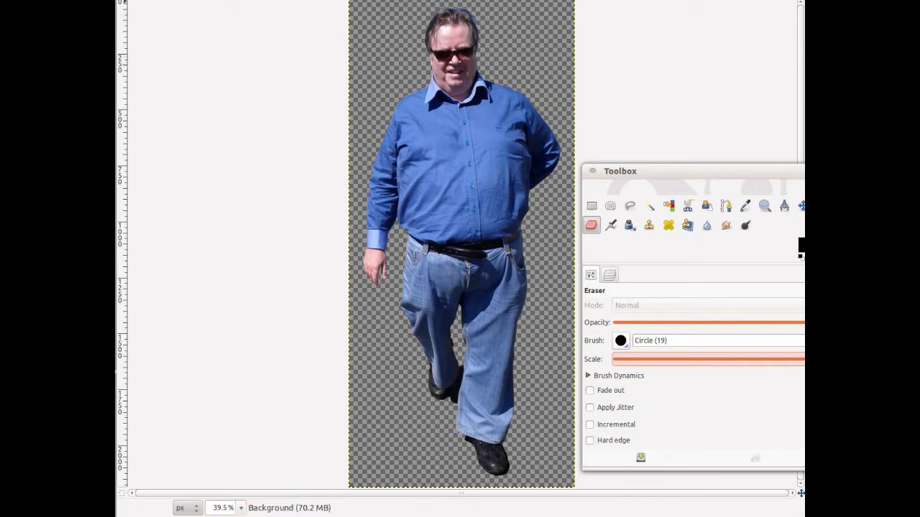
# Start saving the finished cut-out under a new name, changing the file name to mebrighton2.png.
pyautogui.click(186, 30)
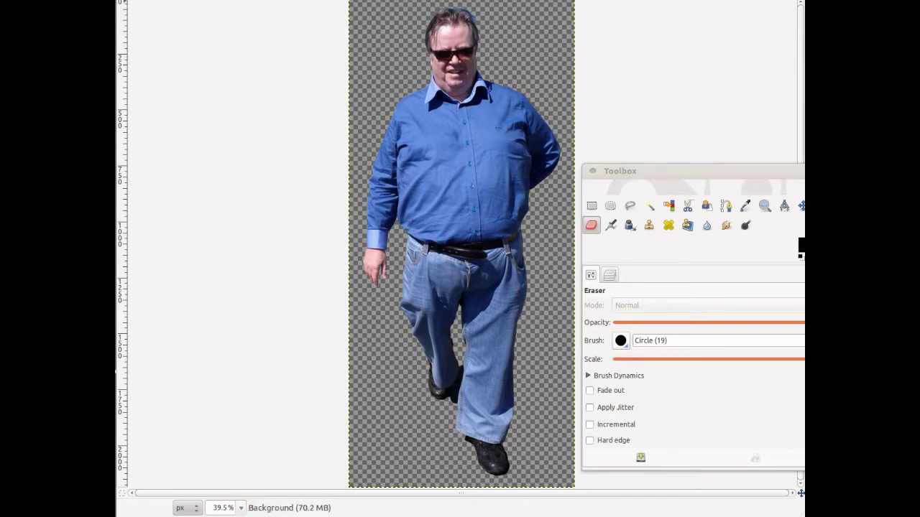
pyautogui.hotkey('alt', 'f')
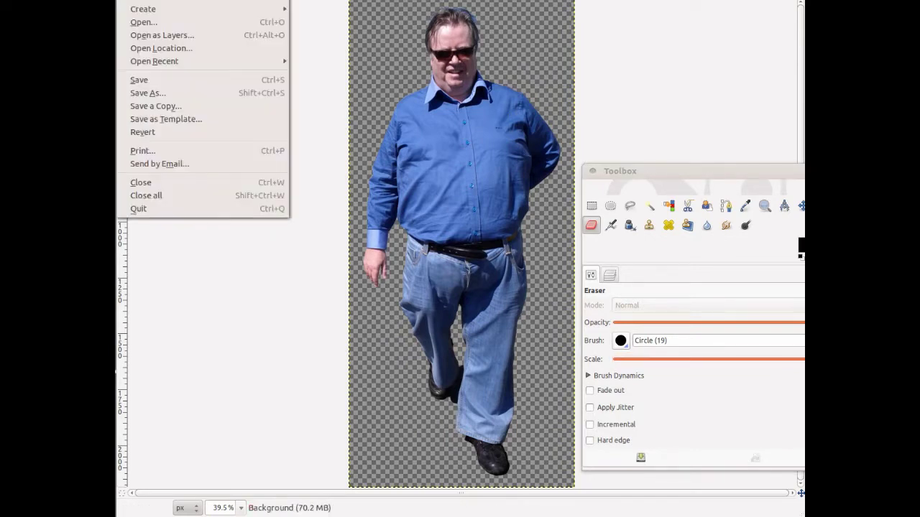
pyautogui.press('Down')
pyautogui.press('Down')
pyautogui.press('Down')
pyautogui.press('Down')
pyautogui.press('Down')
pyautogui.press('Down')
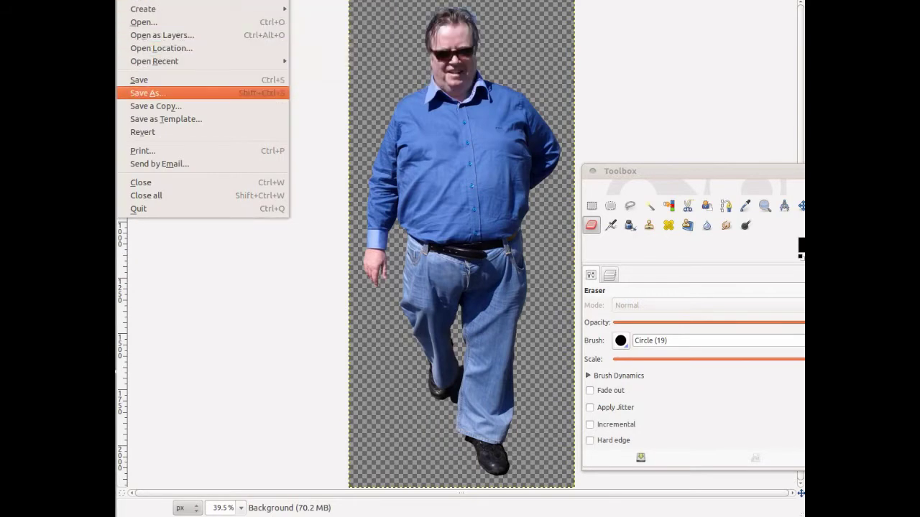
pyautogui.press('Return')
pyautogui.write('mebrighton2')
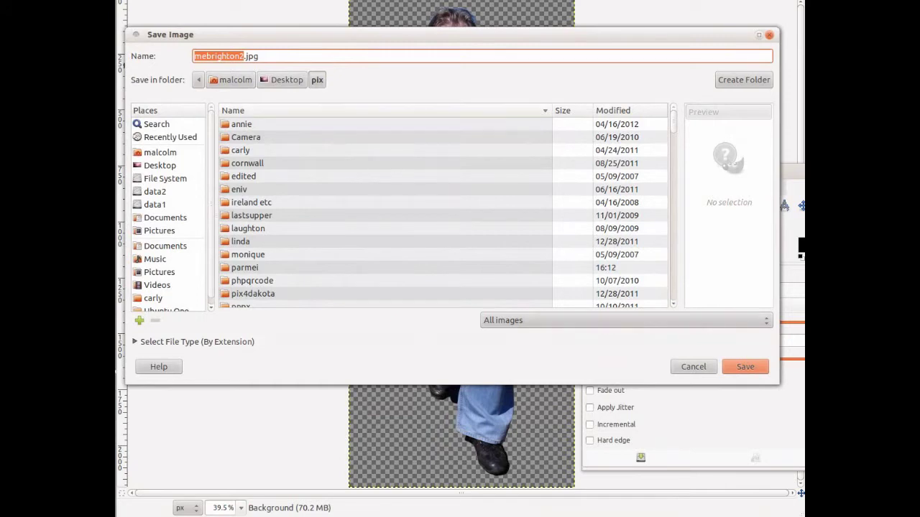
pyautogui.click(259, 56)
pyautogui.press('BackSpace')
pyautogui.press('BackSpace')
pyautogui.press('BackSpace')
pyautogui.write('p')
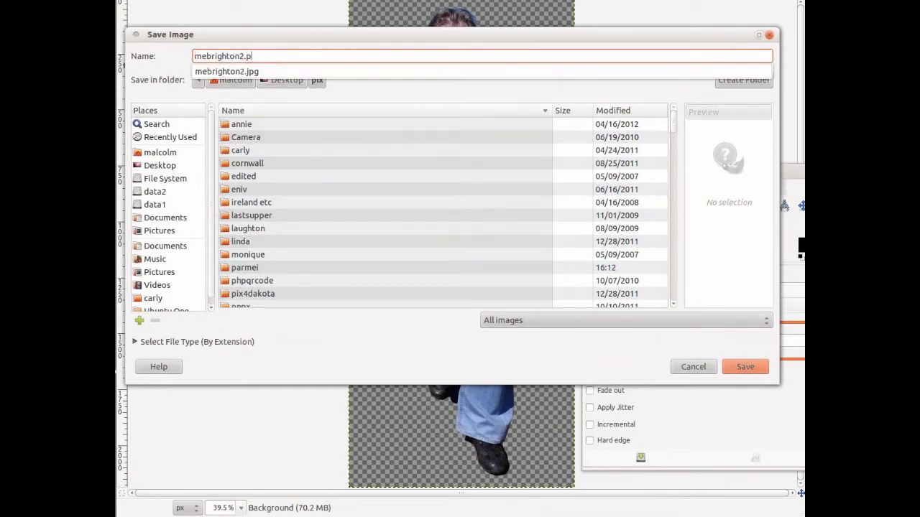
pyautogui.write('ng')
# Choose the 3d folder on the Desktop as the destination and save the PNG there.
pyautogui.click(282, 79)
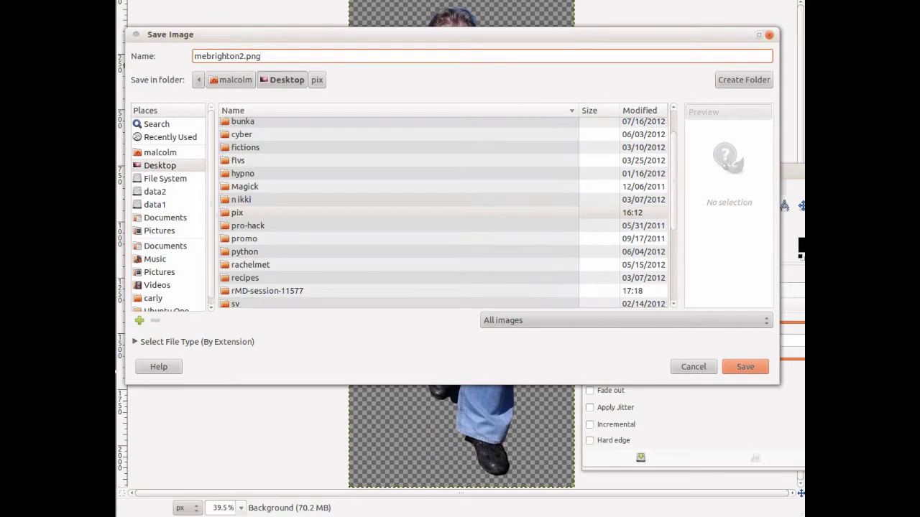
pyautogui.scroll(2, 443, 212)
pyautogui.doubleClick(245, 124)
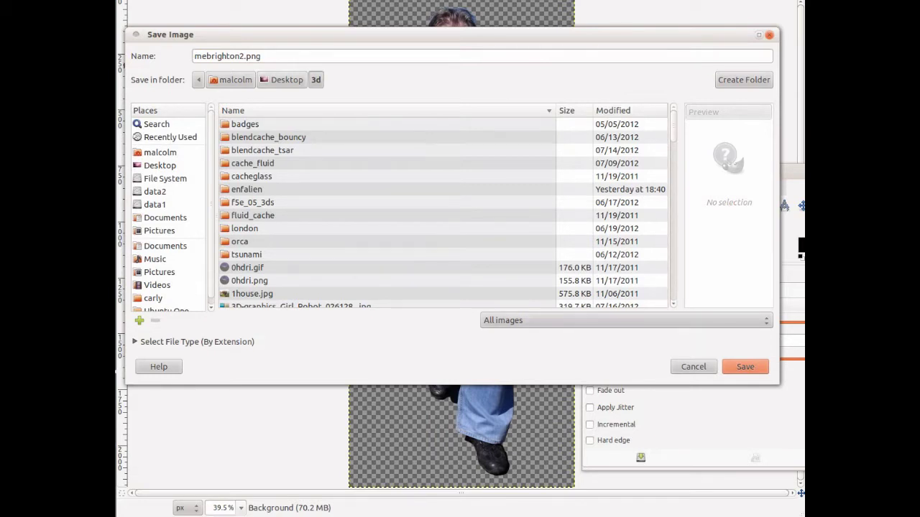
pyautogui.press('Return')
pyautogui.press('Return')
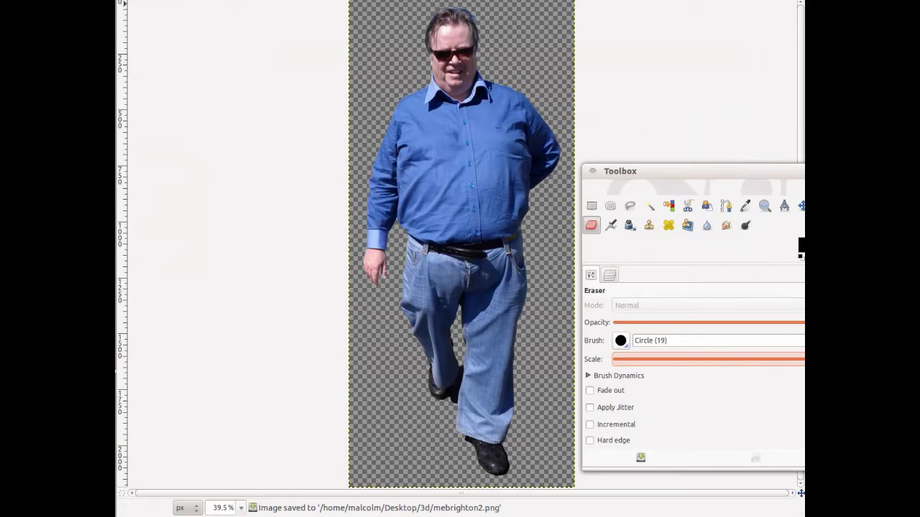
# Quit GIMP, switch to Blender and hide the render view to return to the 3D scene.
pyautogui.click(128, 1)
pyautogui.click(155, 208)
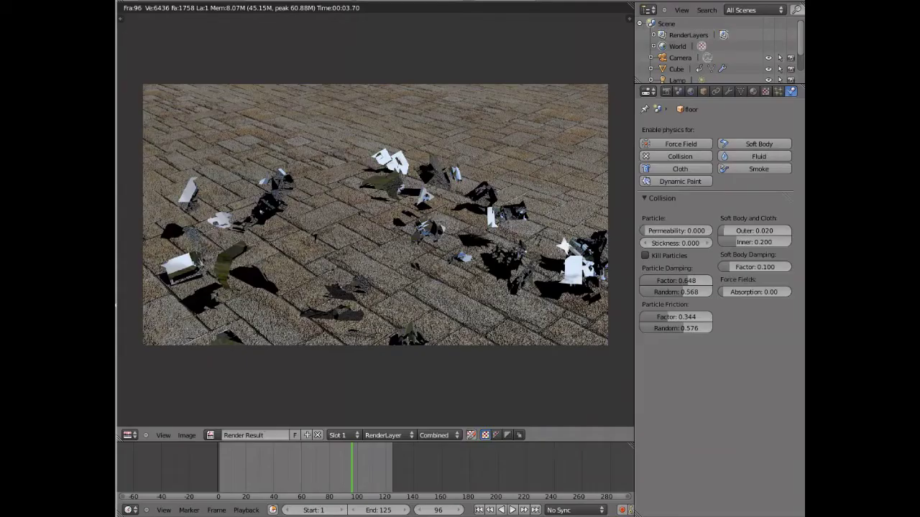
pyautogui.click(203, 2)
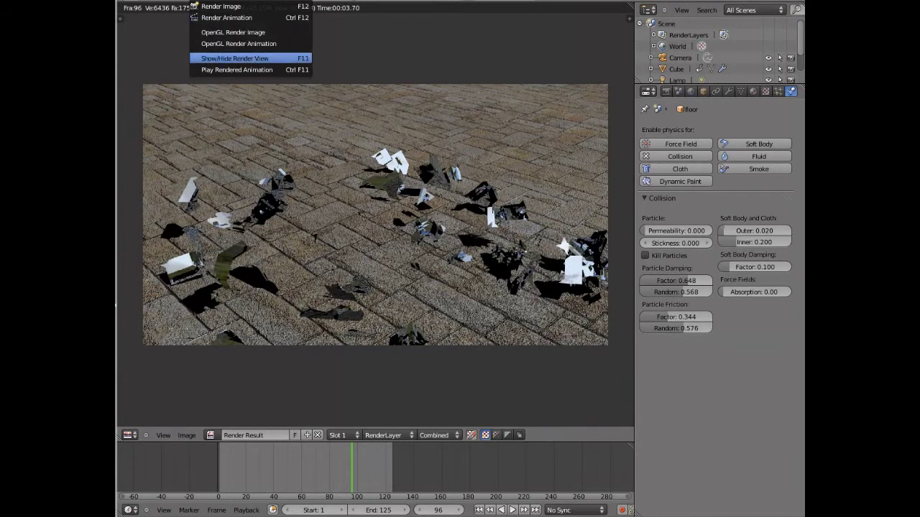
pyautogui.click(250, 57)
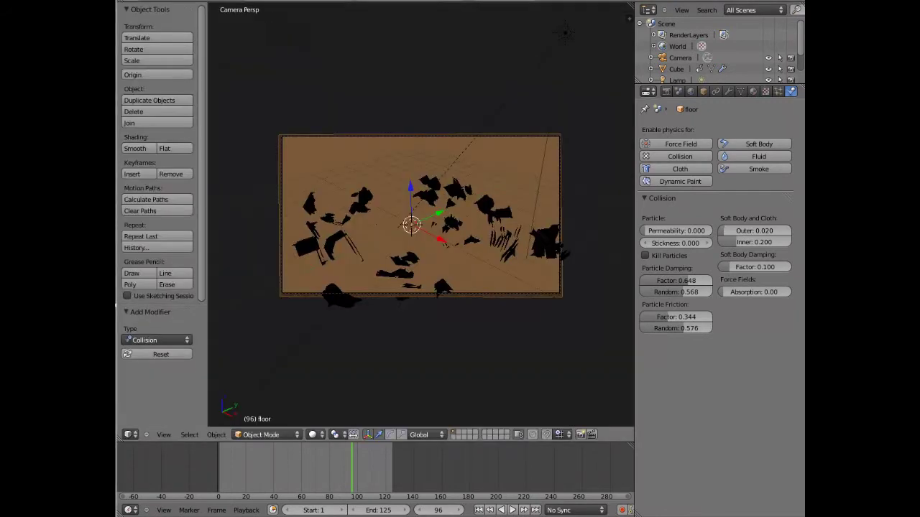
# Return the animation to frame 1 and add a mesh plane to the scene.
pyautogui.click(478, 510)
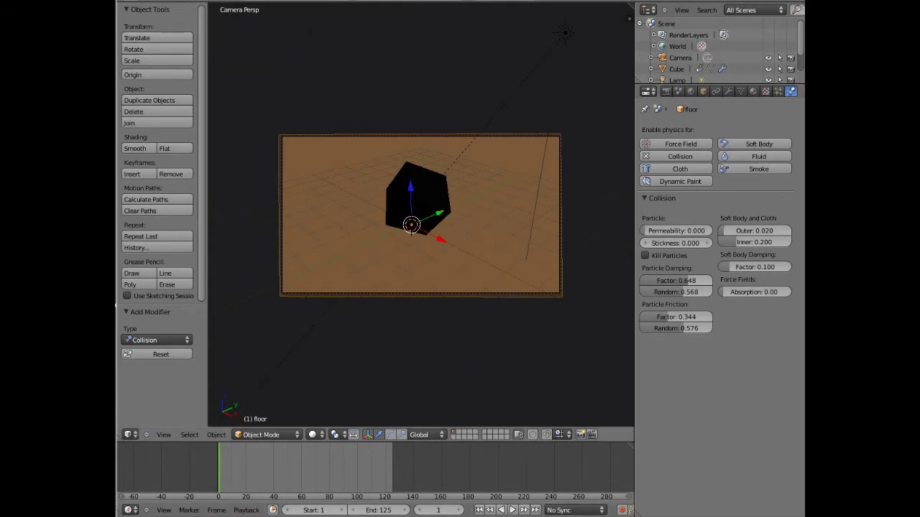
pyautogui.hotkey('shift', 'a')
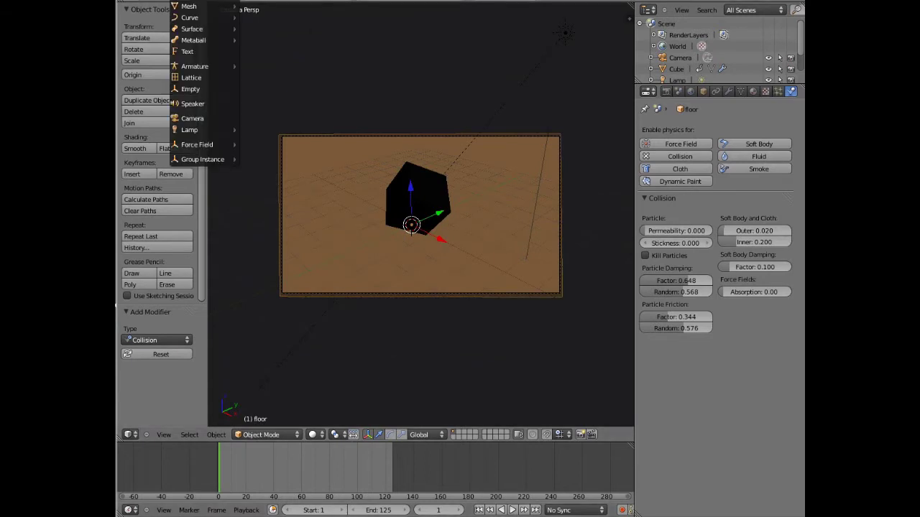
pyautogui.moveTo(205, 6)
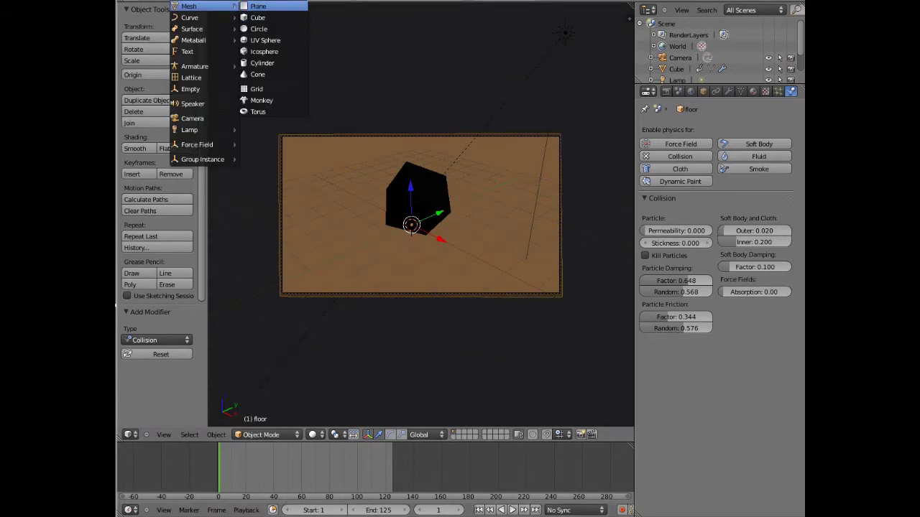
pyautogui.click(258, 6)
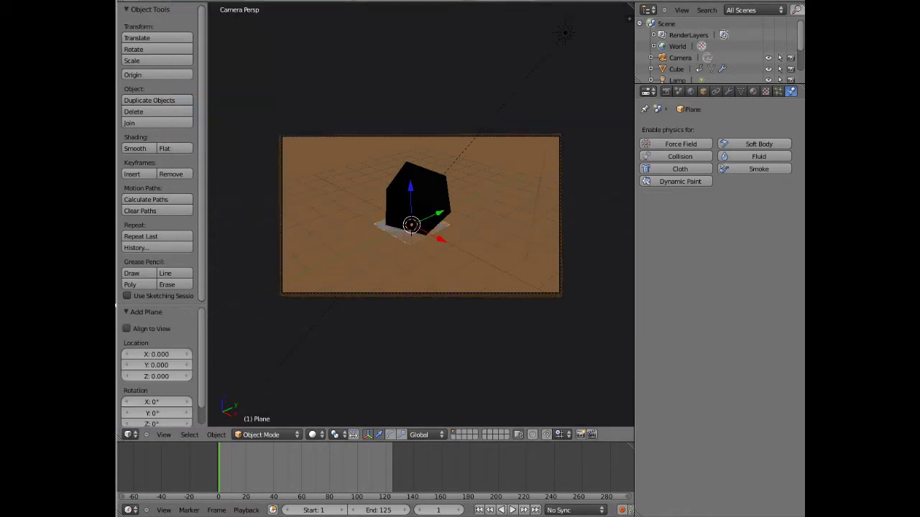
# Move the new plane about 2.92 units along the X axis, away from the cube.
pyautogui.press('g')
pyautogui.press('x')
pyautogui.press('Return')
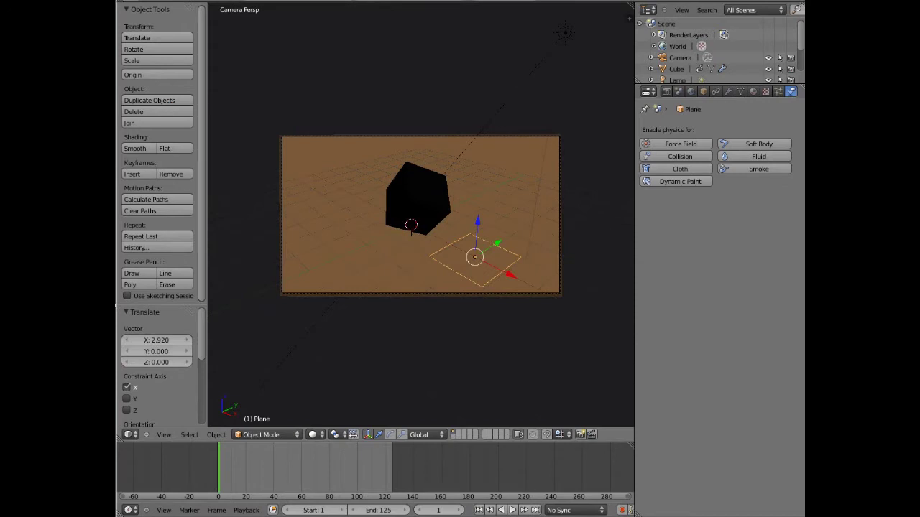
# Try raising the plane about 0.957 units along the Z axis, and undo that move.
pyautogui.press('g')
pyautogui.press('z')
pyautogui.press('Return')
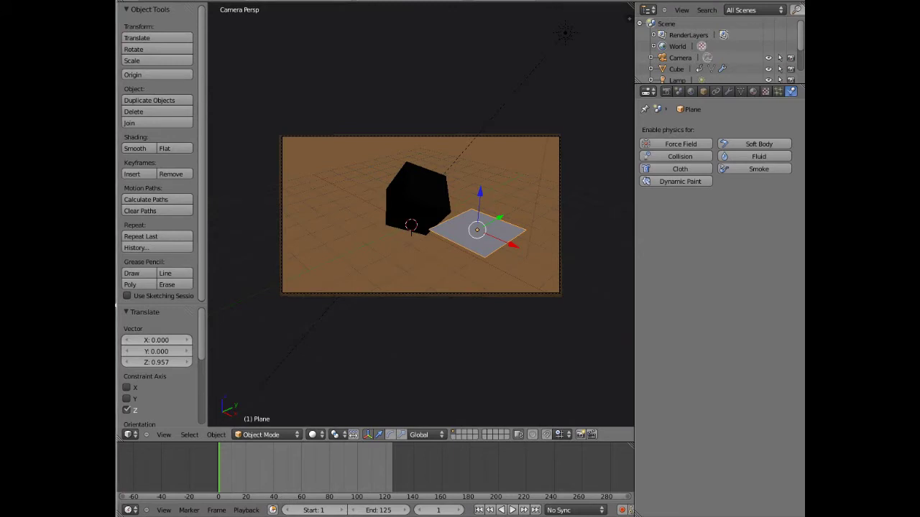
pyautogui.hotkey('ctrl', 'z')
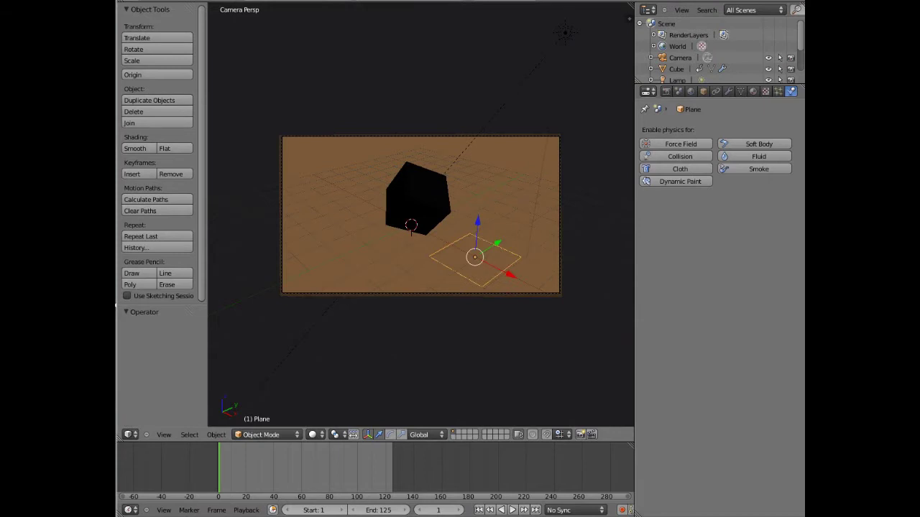
# Undo the plane's move along the X axis and delete the plane from the scene.
pyautogui.hotkey('ctrl', 'z')
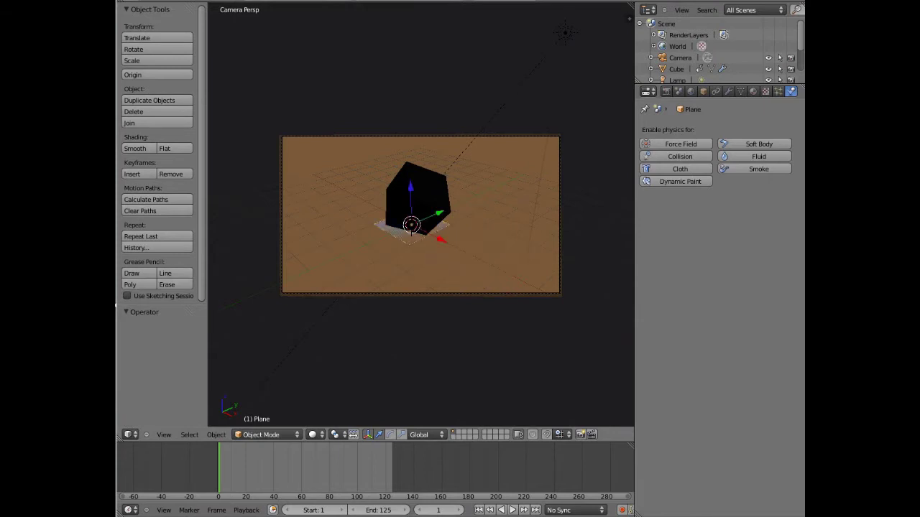
pyautogui.press('x')
pyautogui.press('x')
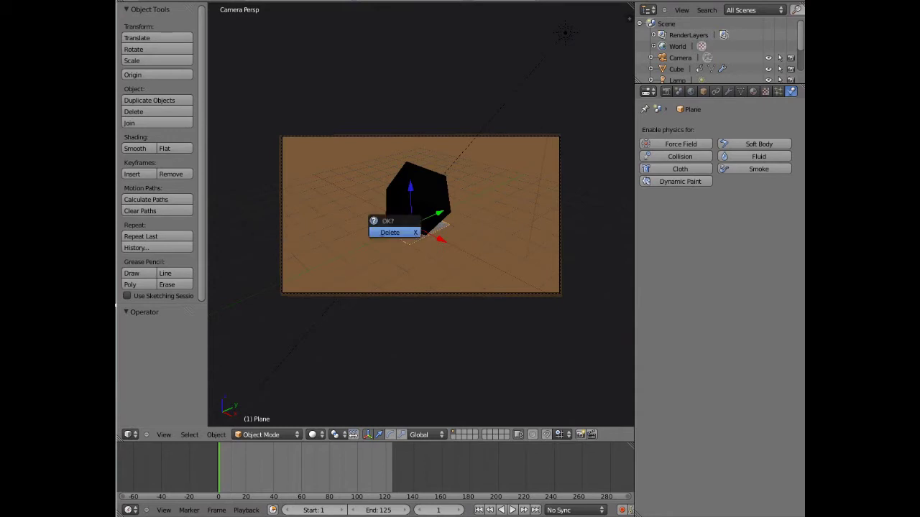
pyautogui.press('Return')
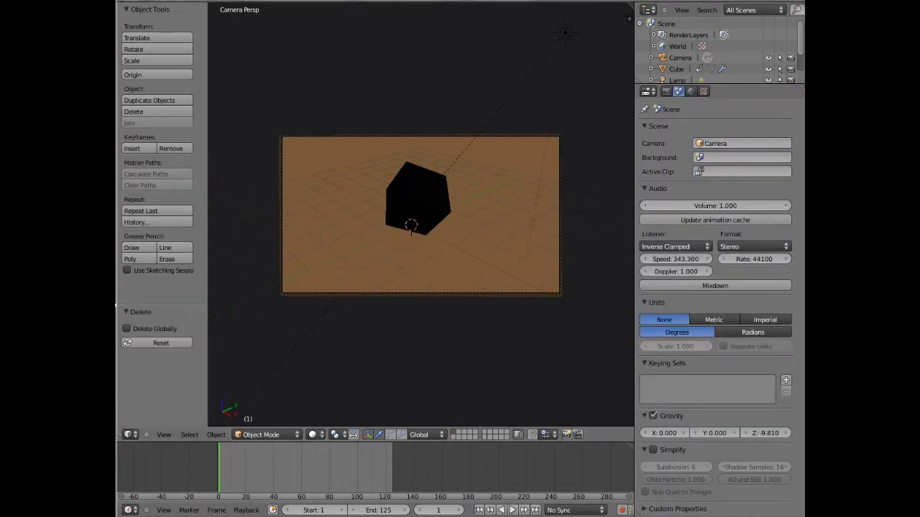
# Add a new mesh plane at the origin and align it to the camera view.
pyautogui.hotkey('shift', 'a')
pyautogui.moveTo(188, 6)
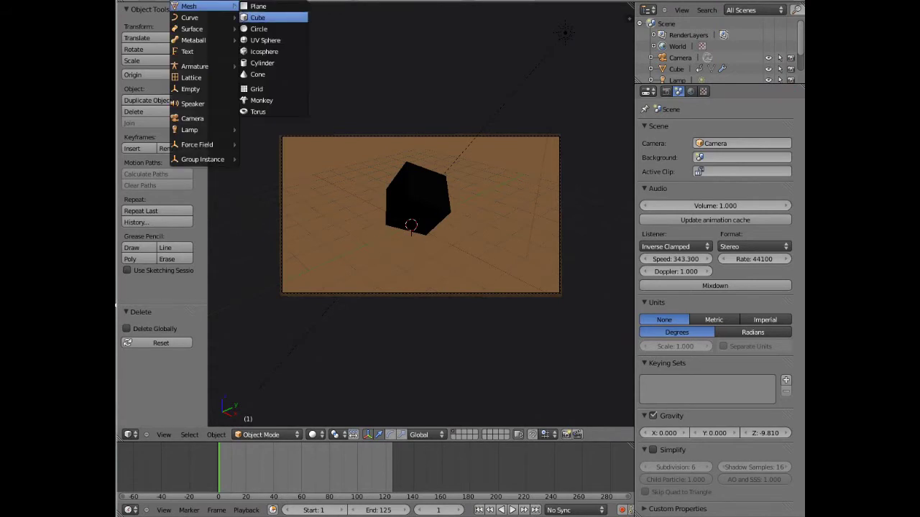
pyautogui.click(258, 6)
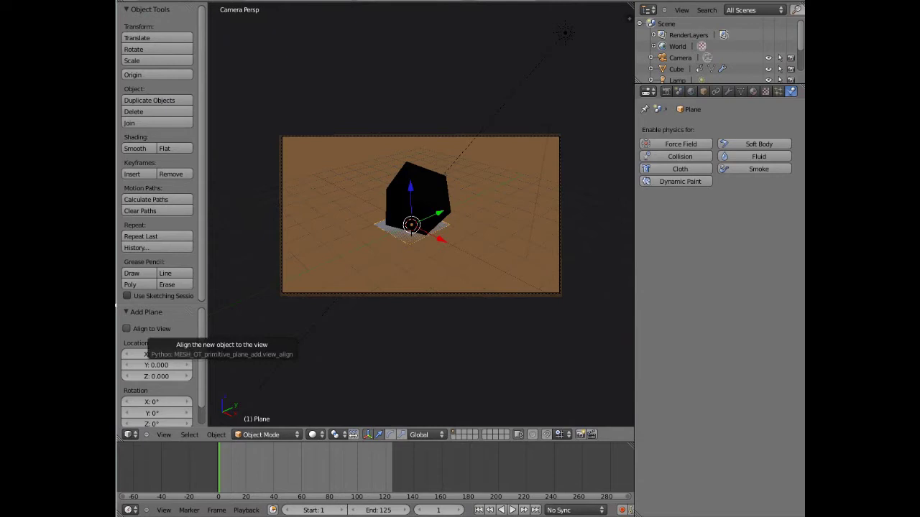
pyautogui.click(133, 328)
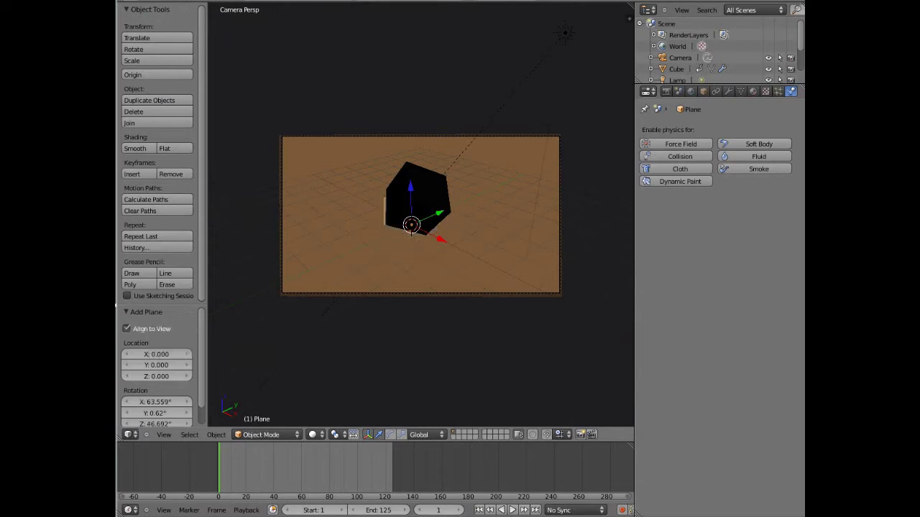
# Move the plane about 3.125 units along the X axis and raise it about 1.809 units along the Z axis.
pyautogui.press('g')
pyautogui.press('x')
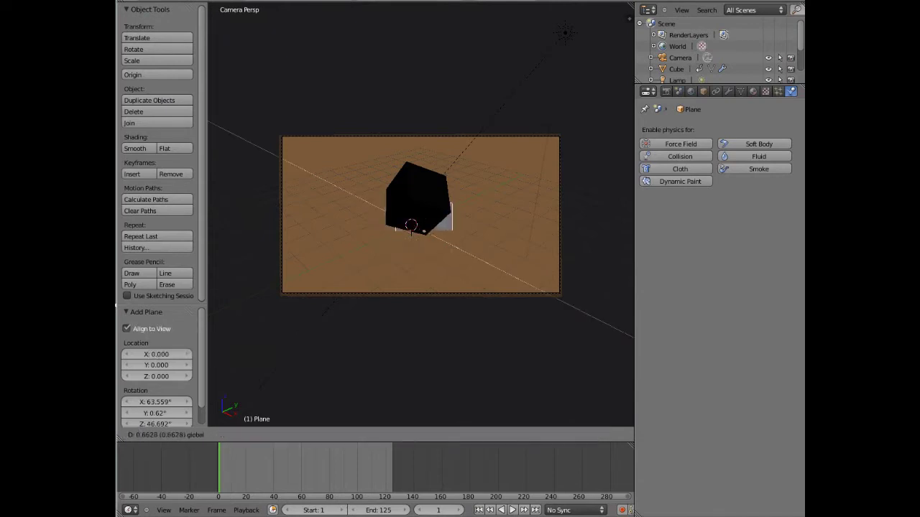
pyautogui.press('Return')
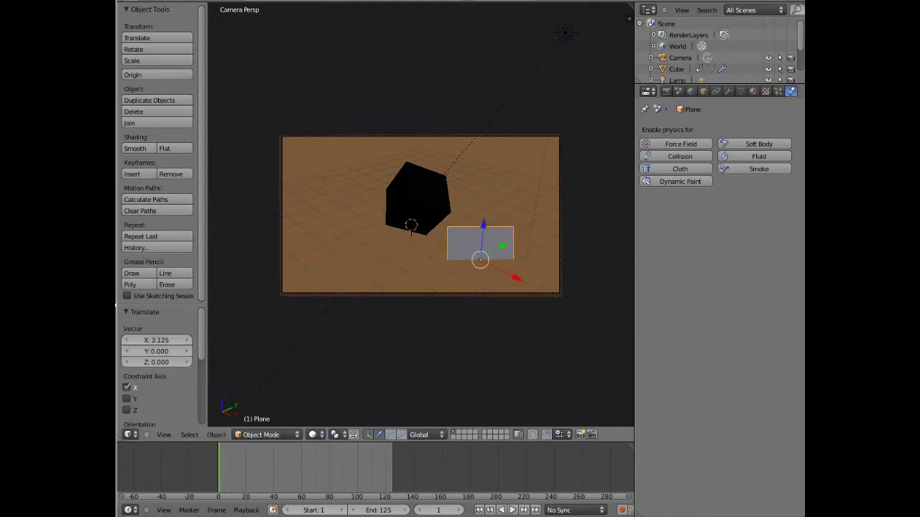
pyautogui.press('g')
pyautogui.press('z')
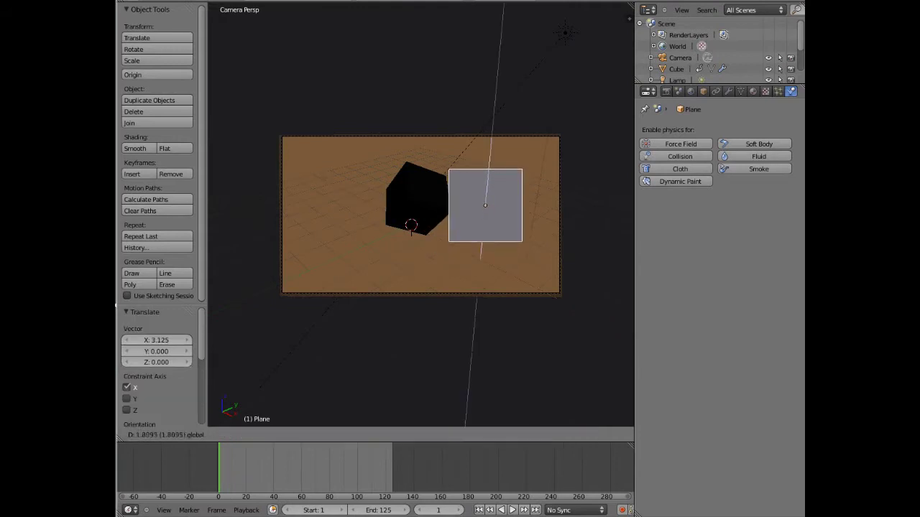
pyautogui.press('Return')
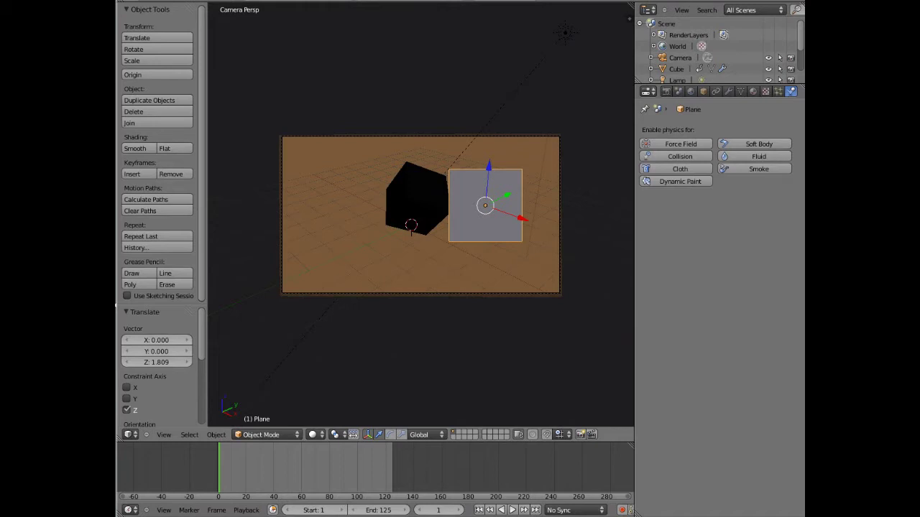
# Narrow the plane by scaling it along the global X axis twice, by about 0.22 and about 0.515.
pyautogui.click(402, 435)
pyautogui.moveTo(524, 219); pyautogui.dragTo(487, 206)
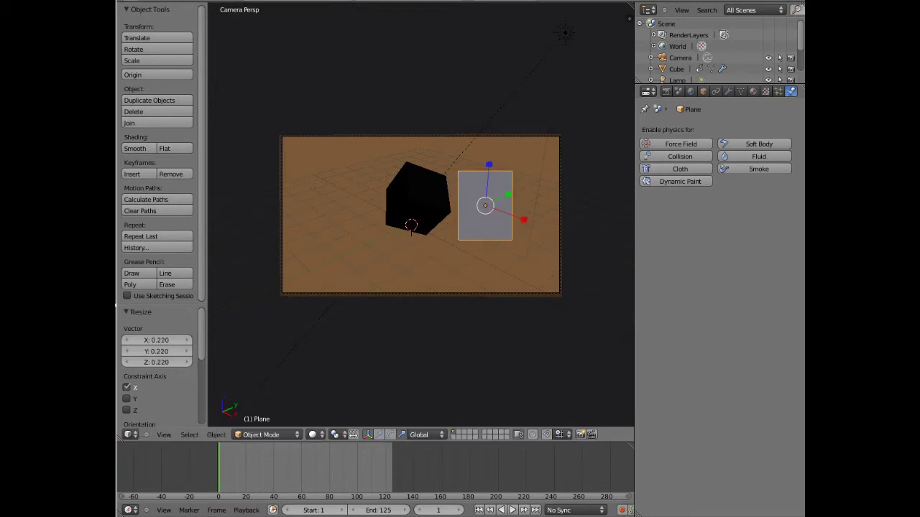
pyautogui.moveTo(524, 220)
pyautogui.mouseDown()
pyautogui.moveTo(499, 206)
pyautogui.moveTo(508, 213)
pyautogui.mouseUp()
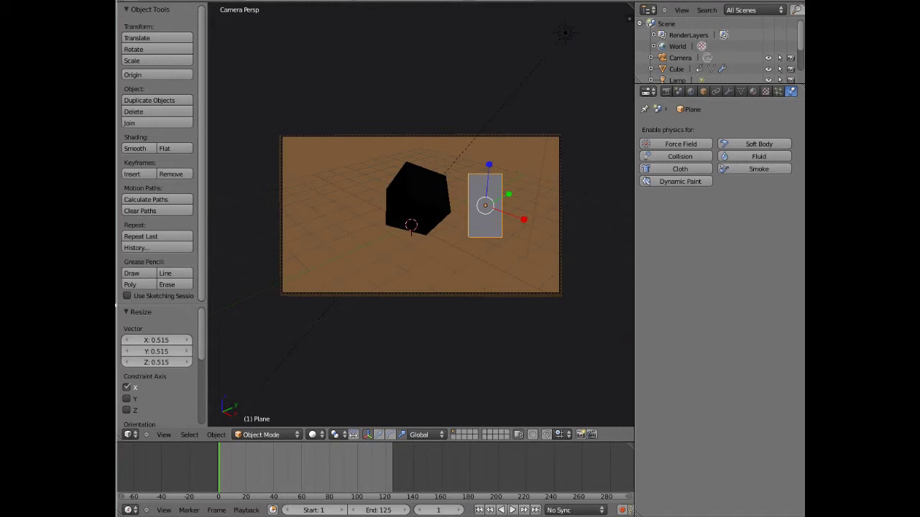
# Give the plane a new material with diffuse intensity 0, specular intensity 0 and emit about 1.02.
pyautogui.click(753, 91)
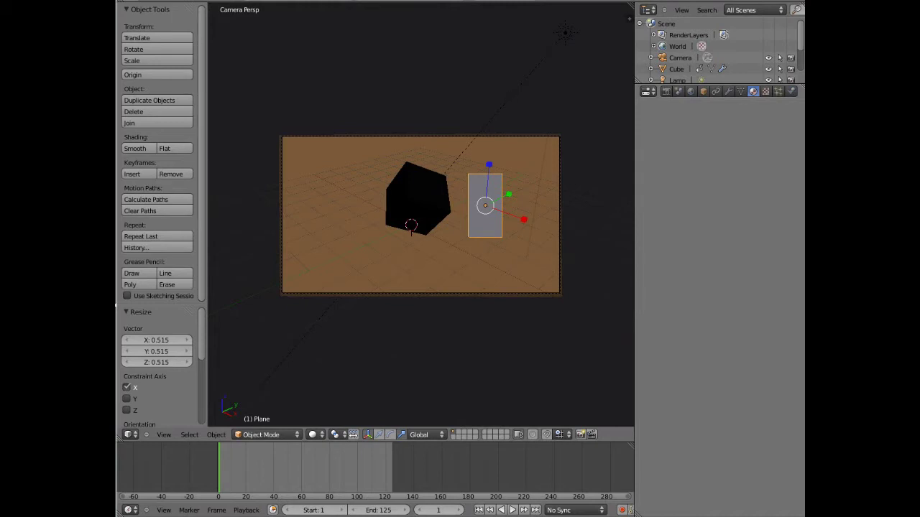
pyautogui.click(786, 130)
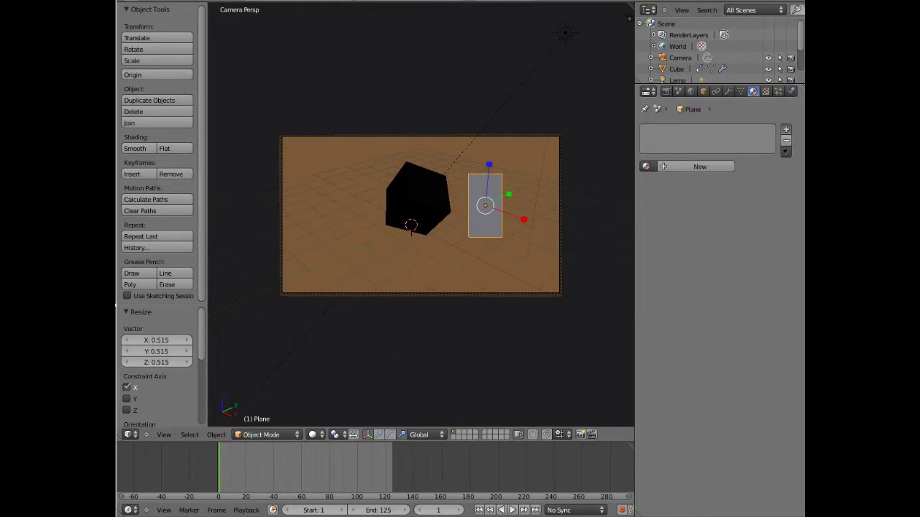
pyautogui.click(700, 166)
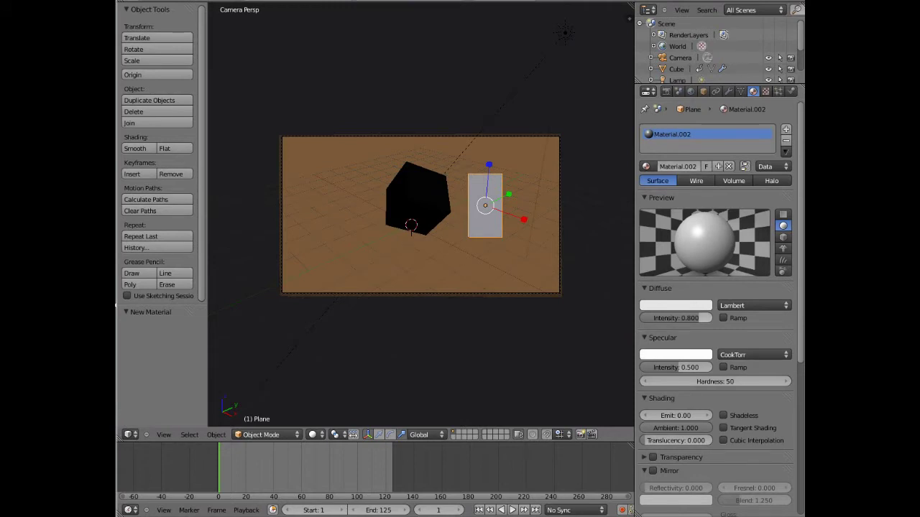
pyautogui.moveTo(699, 317); pyautogui.dragTo(640, 317)
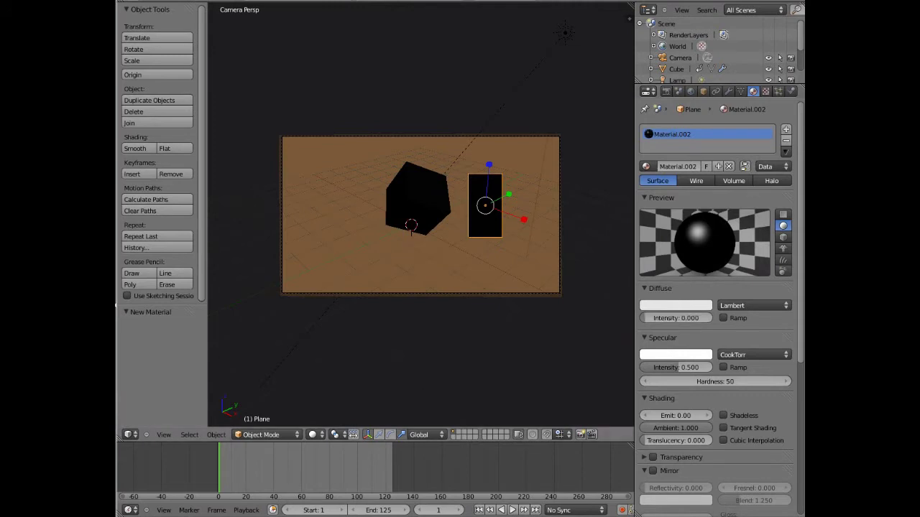
pyautogui.moveTo(690, 367); pyautogui.dragTo(647, 368)
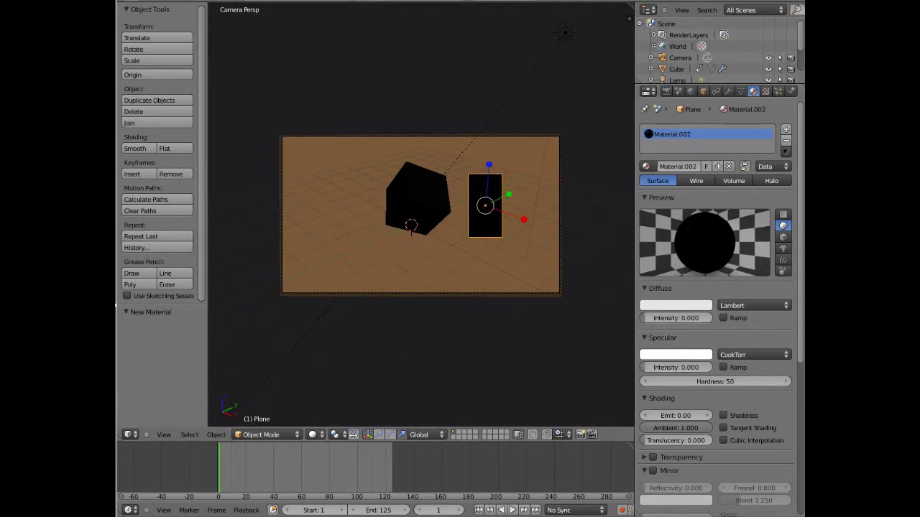
pyautogui.moveTo(676, 415); pyautogui.dragTo(728, 415)
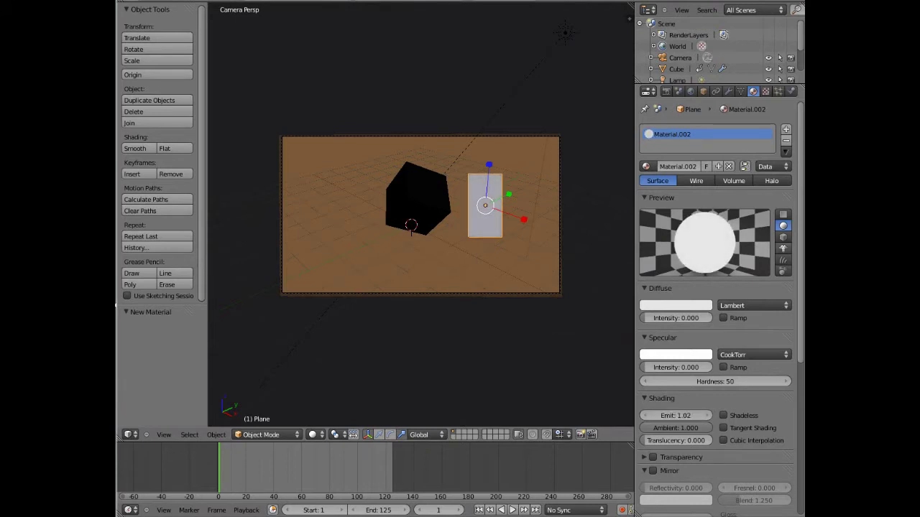
# Add a new texture to the plane's material and set its type to Image or Movie.
pyautogui.click(765, 92)
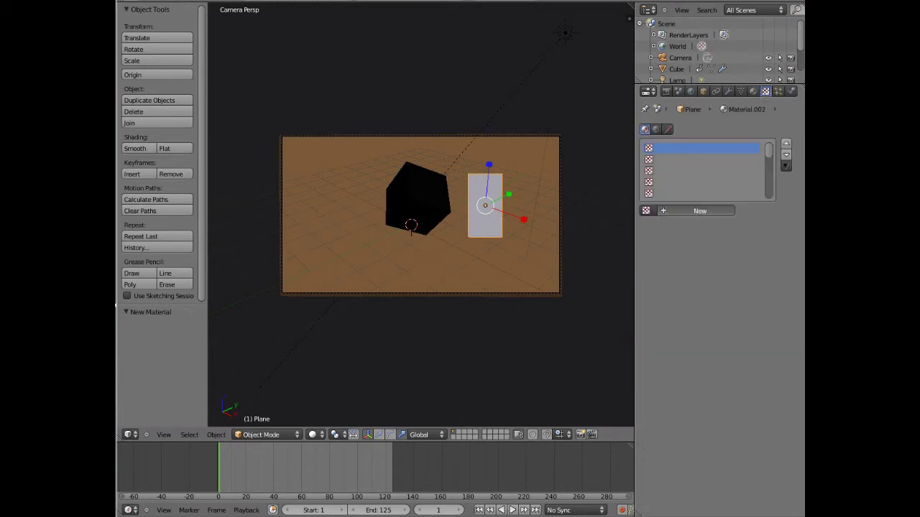
pyautogui.click(700, 210)
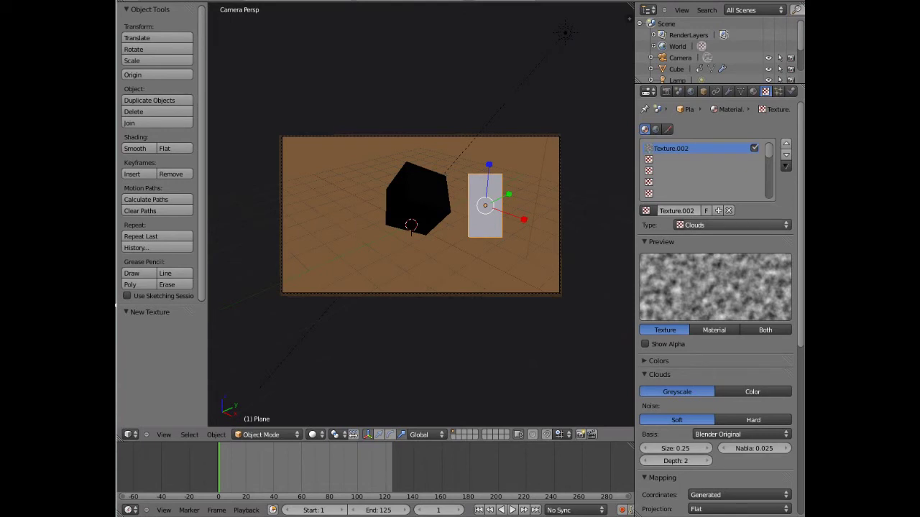
pyautogui.click(733, 225)
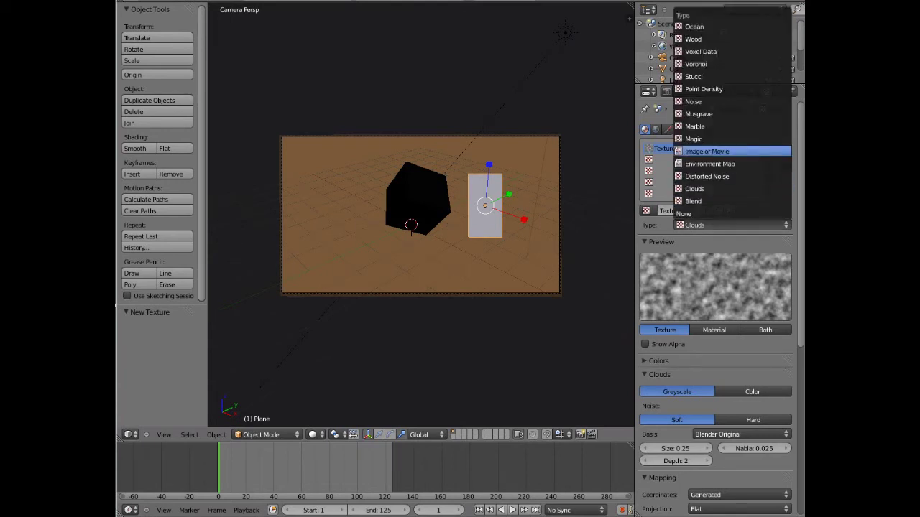
pyautogui.click(707, 151)
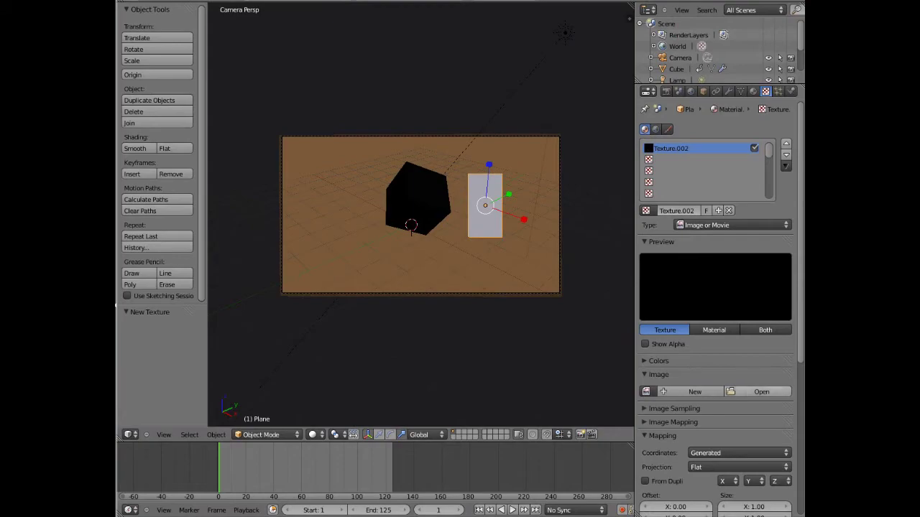
# Load mebrighton2.png from the 3d folder as the texture image and enable Premultiply.
pyautogui.click(762, 391)
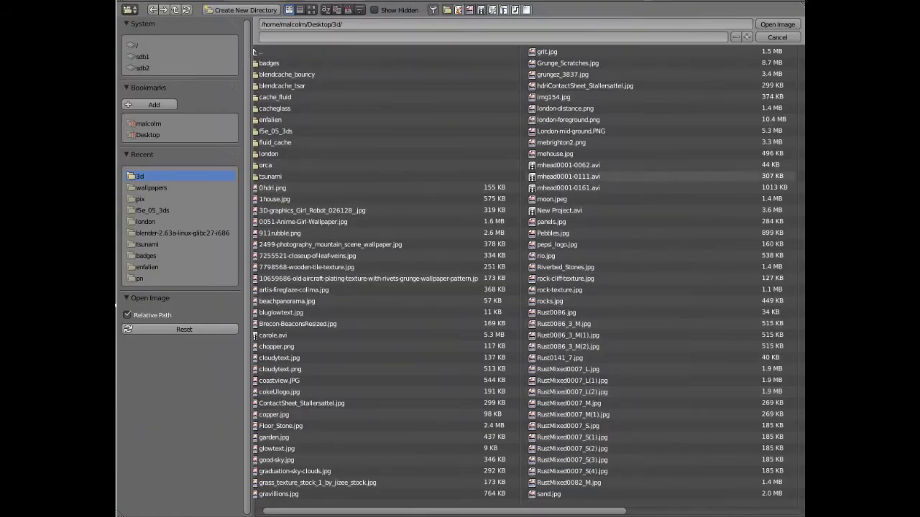
pyautogui.click(561, 142)
pyautogui.doubleClick(560, 142)
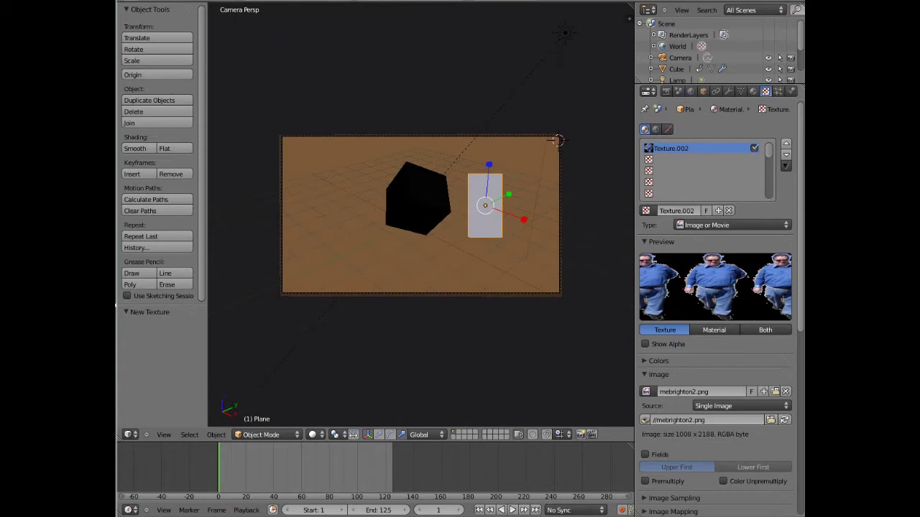
pyautogui.scroll(-3, 715, 302)
pyautogui.click(645, 435)
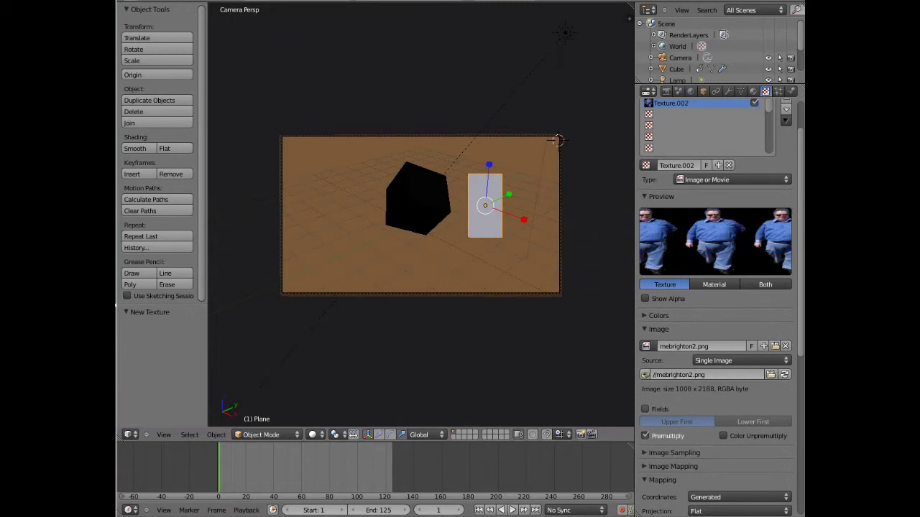
# Set the texture's brightness to about 0.988 and its blue multiplier to about 0.832.
pyautogui.scroll(2, 719, 302)
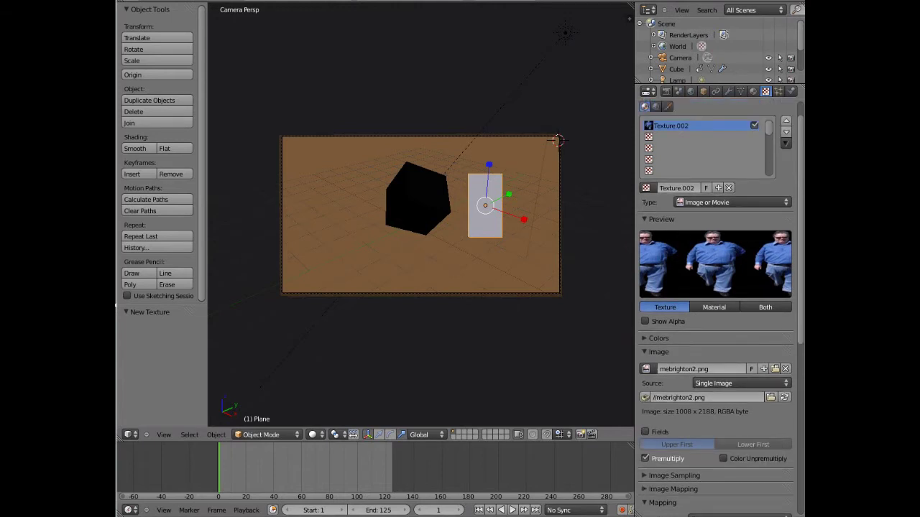
pyautogui.click(644, 352)
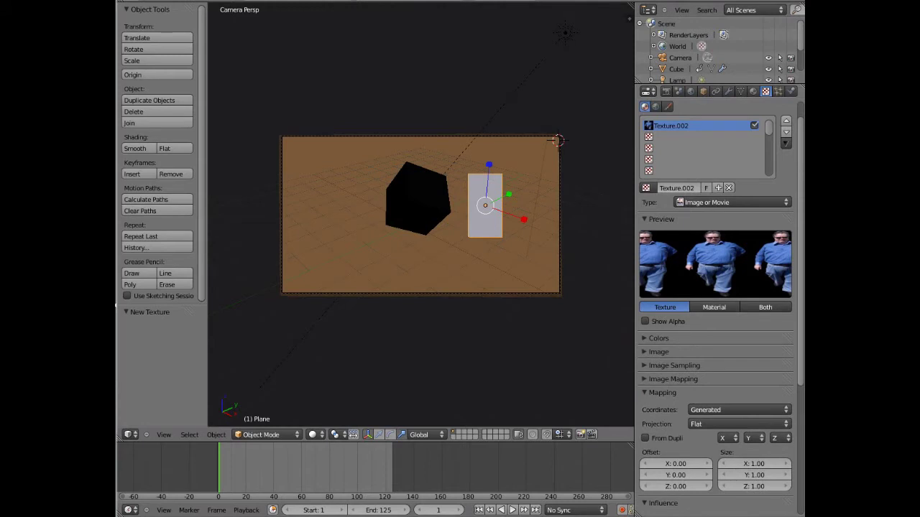
pyautogui.click(644, 338)
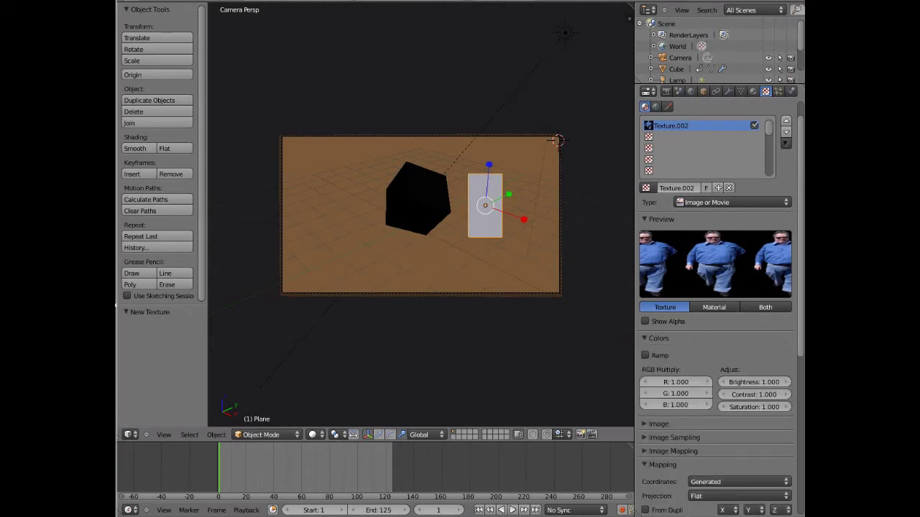
pyautogui.moveTo(753, 382)
pyautogui.mouseDown()
pyautogui.moveTo(739, 381)
pyautogui.moveTo(769, 382)
pyautogui.moveTo(719, 382)
pyautogui.moveTo(741, 381)
pyautogui.mouseUp()
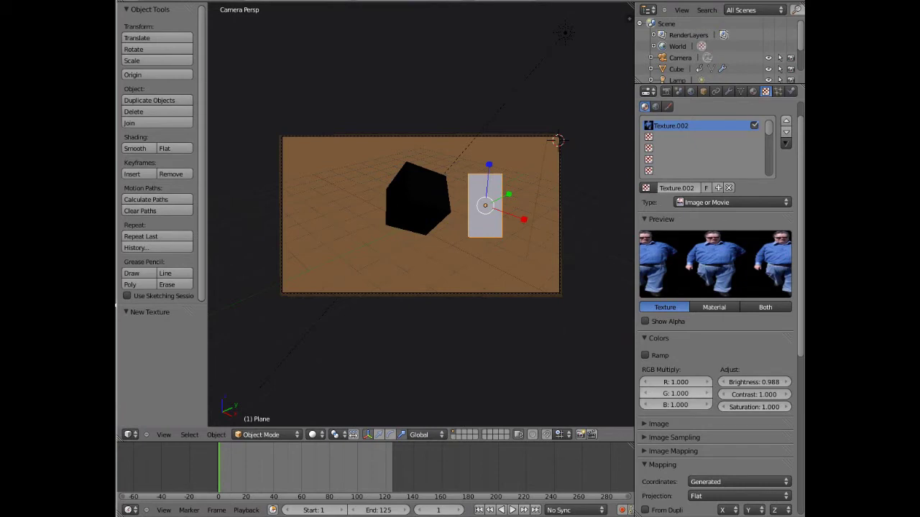
pyautogui.click(676, 405)
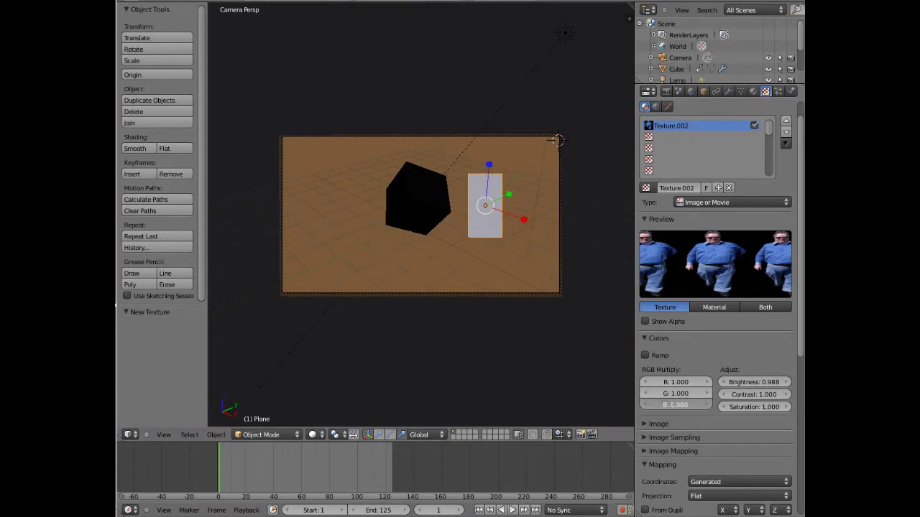
pyautogui.moveTo(675, 405); pyautogui.dragTo(684, 405)
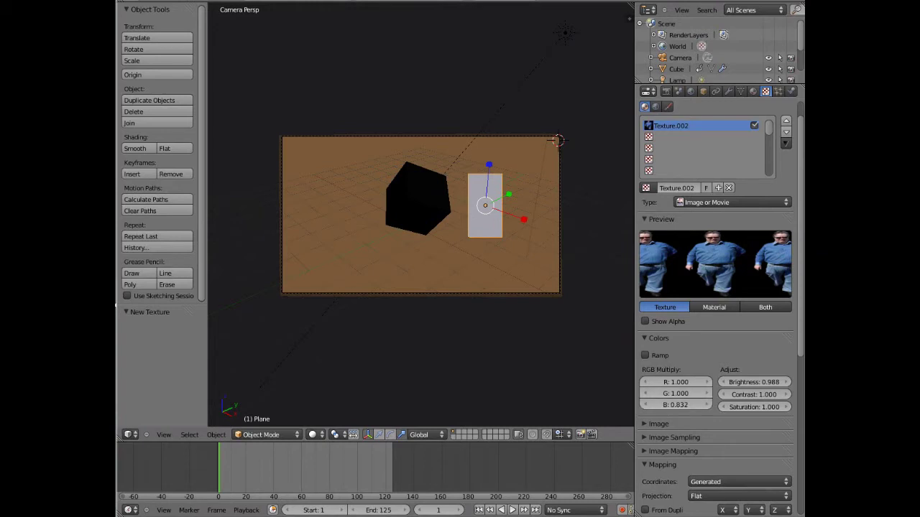
# Review the texture's image settings, collapse the color and image options, and show the image sampling options.
pyautogui.scroll(-1, 718, 310)
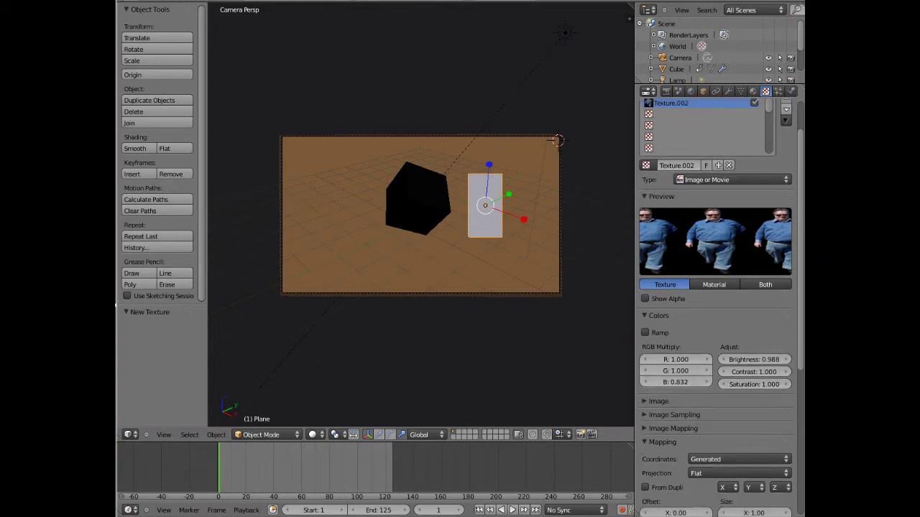
pyautogui.scroll(-1, 719, 309)
pyautogui.click(658, 378)
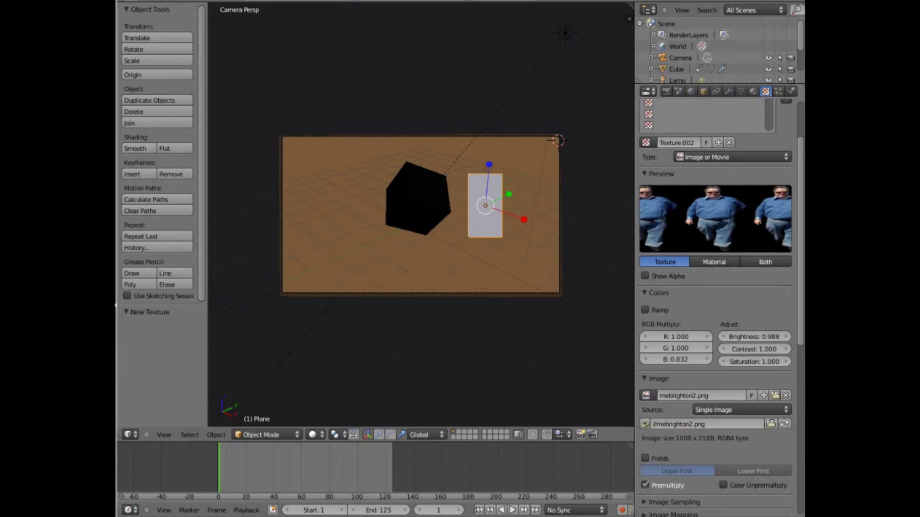
pyautogui.scroll(-1, 719, 309)
pyautogui.click(659, 355)
pyautogui.click(662, 396)
pyautogui.click(659, 270)
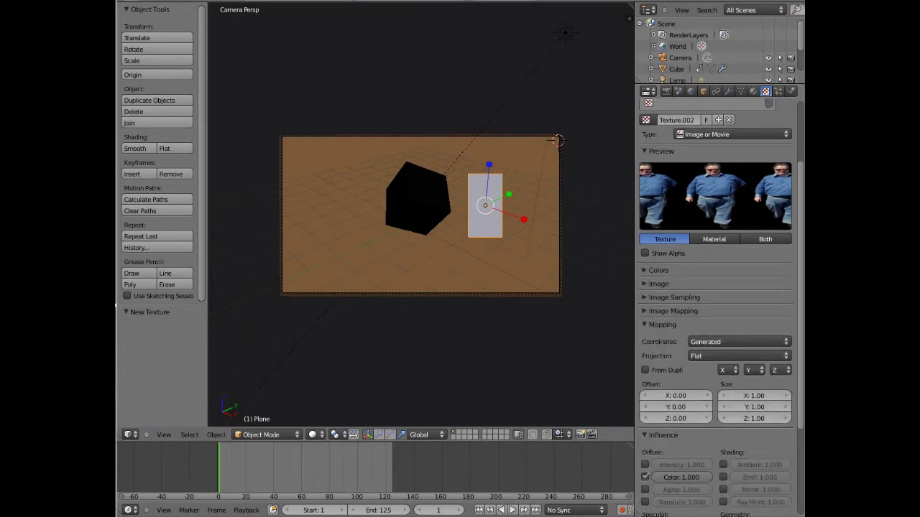
pyautogui.click(673, 298)
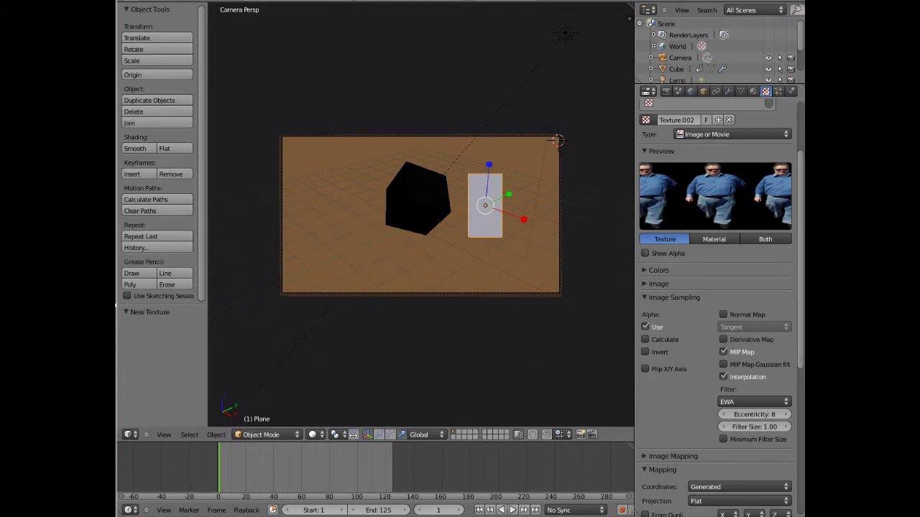
# Turn on Show Alpha for the texture preview and collapse the image sampling options.
pyautogui.click(644, 253)
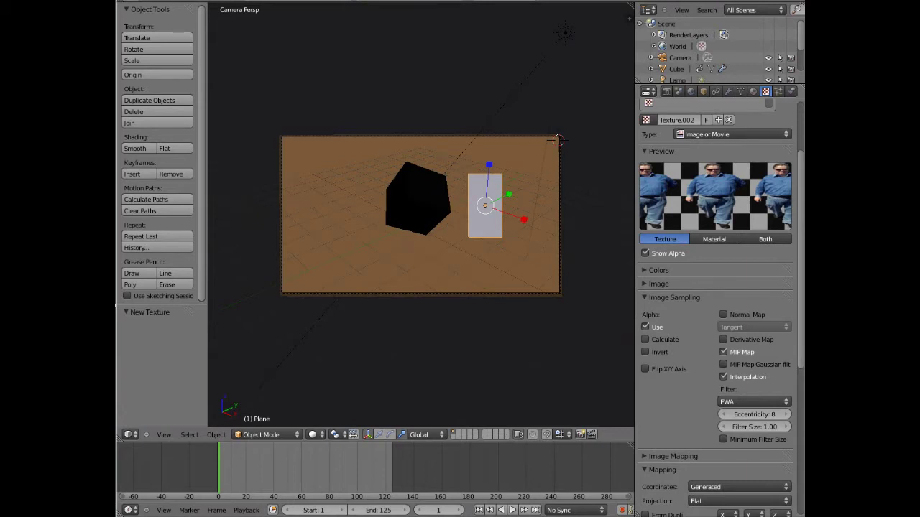
pyautogui.press('a')
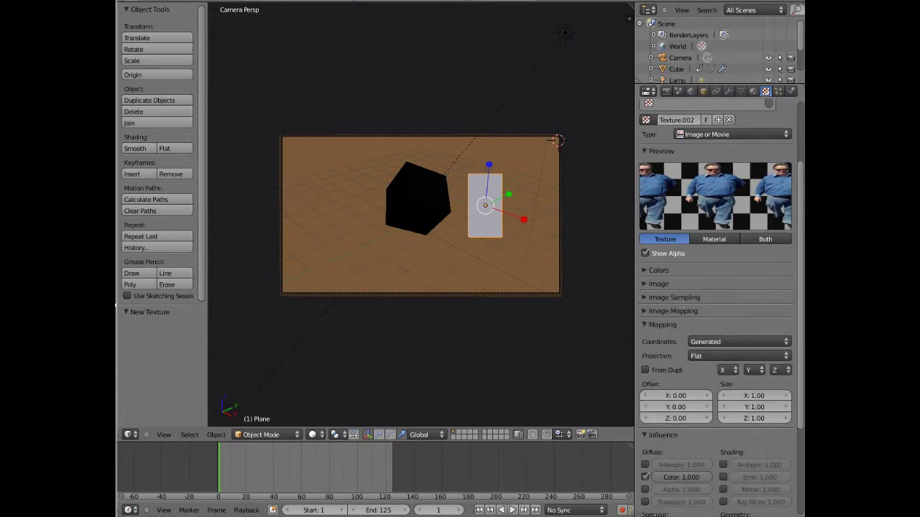
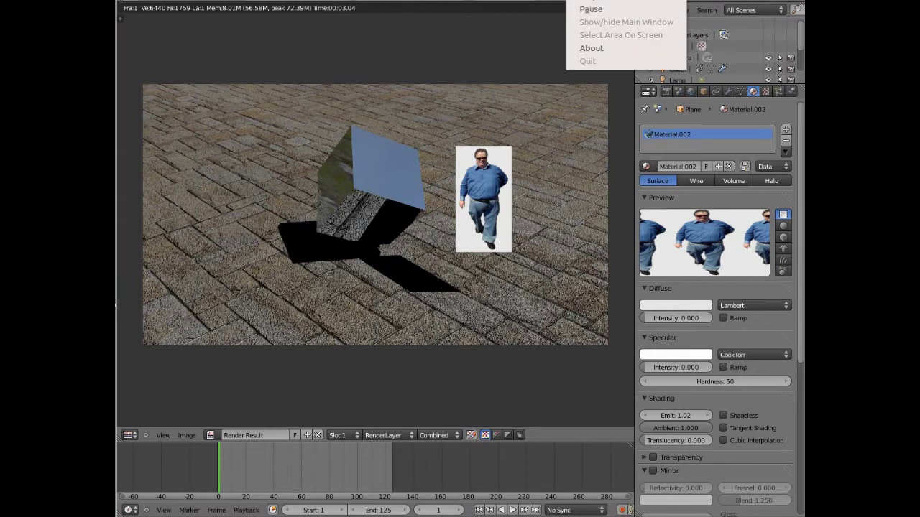
pyautogui.click(590, 8)
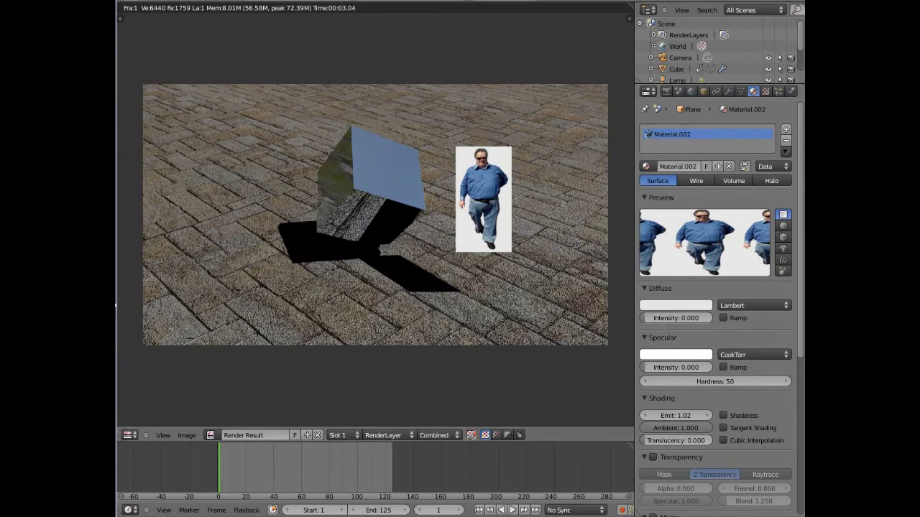
# Enable Z Transparency on the plane's material with an alpha of 0.
pyautogui.scroll(-6, 716, 302)
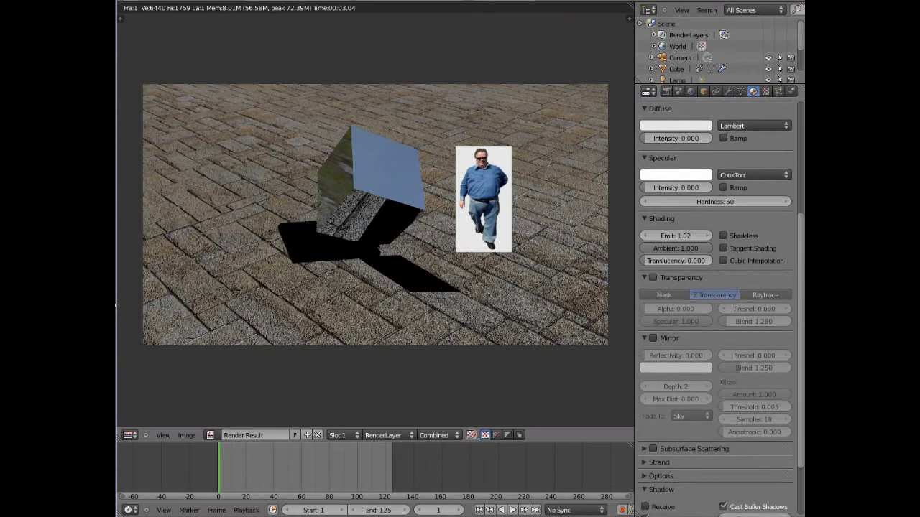
pyautogui.click(652, 277)
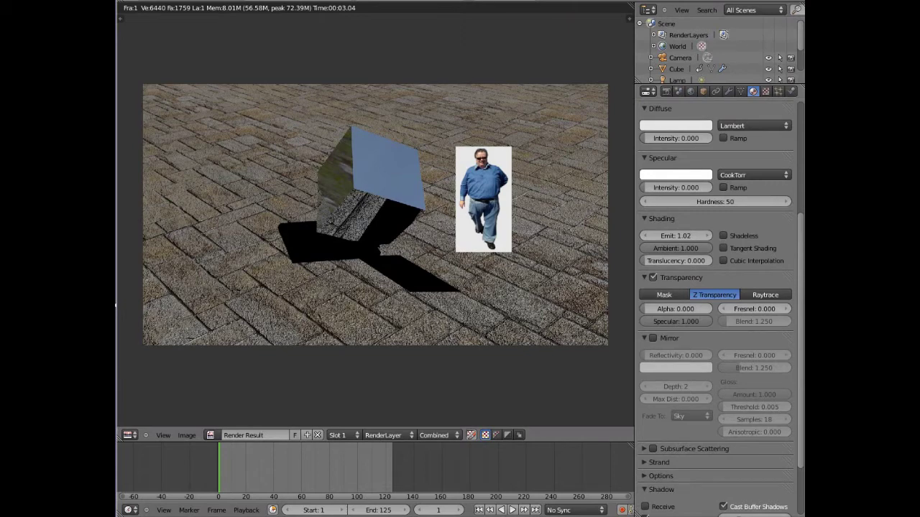
pyautogui.scroll(6, 716, 302)
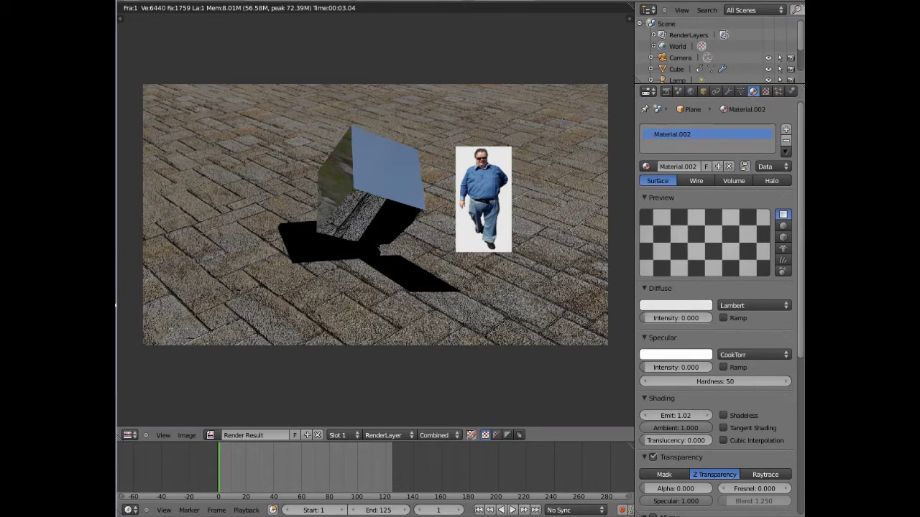
pyautogui.moveTo(675, 489); pyautogui.dragTo(646, 488)
# Make the plane's texture influence the diffuse alpha and return to the material settings.
pyautogui.click(765, 92)
pyautogui.scroll(-5, 715, 309)
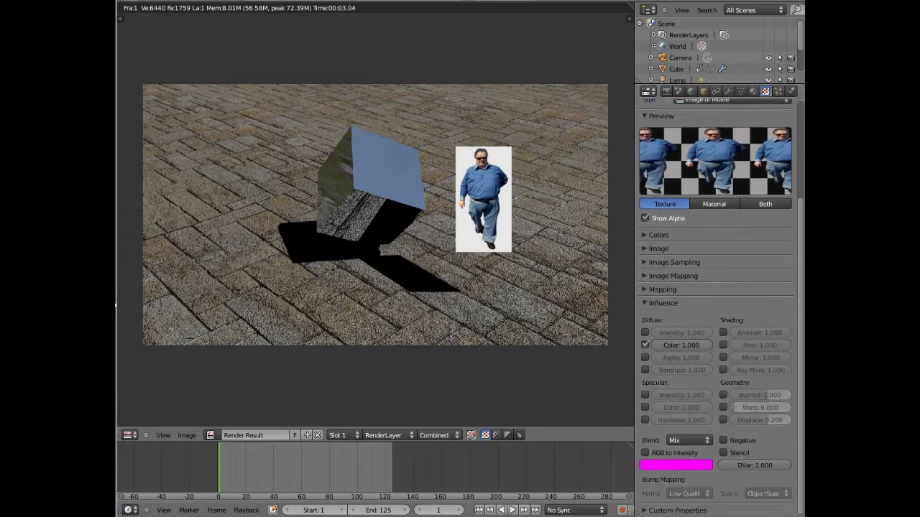
pyautogui.click(644, 357)
pyautogui.scroll(5, 715, 302)
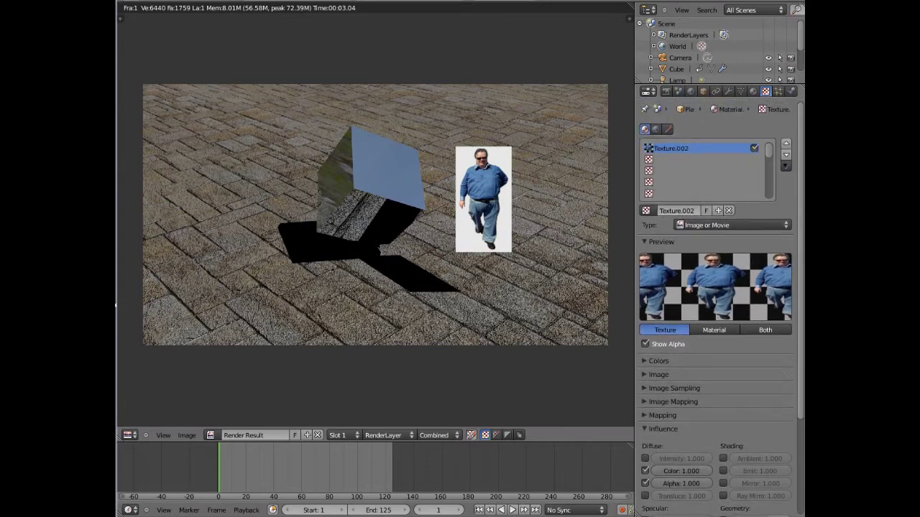
pyautogui.click(752, 92)
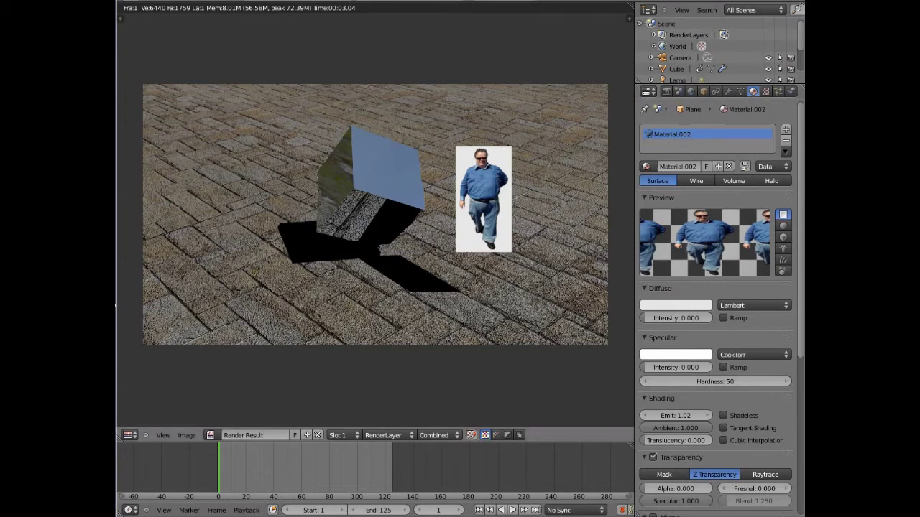
# Render the image to check the cutout's transparency, and return to the 3D scene.
pyautogui.click(204, 1)
pyautogui.click(220, 6)
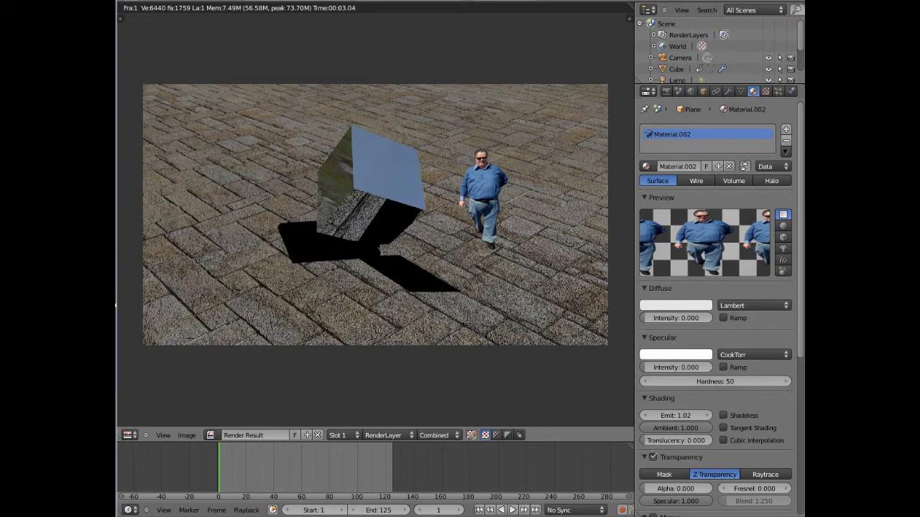
pyautogui.click(204, 1)
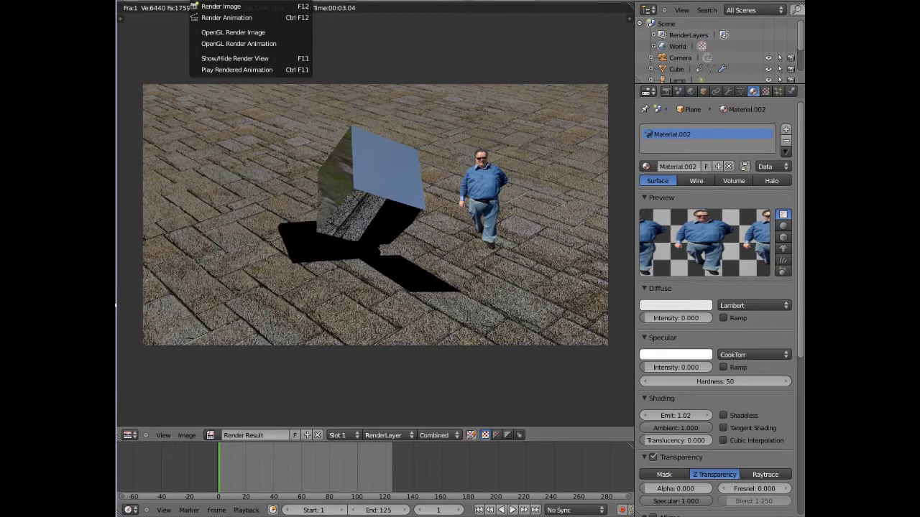
pyautogui.click(234, 58)
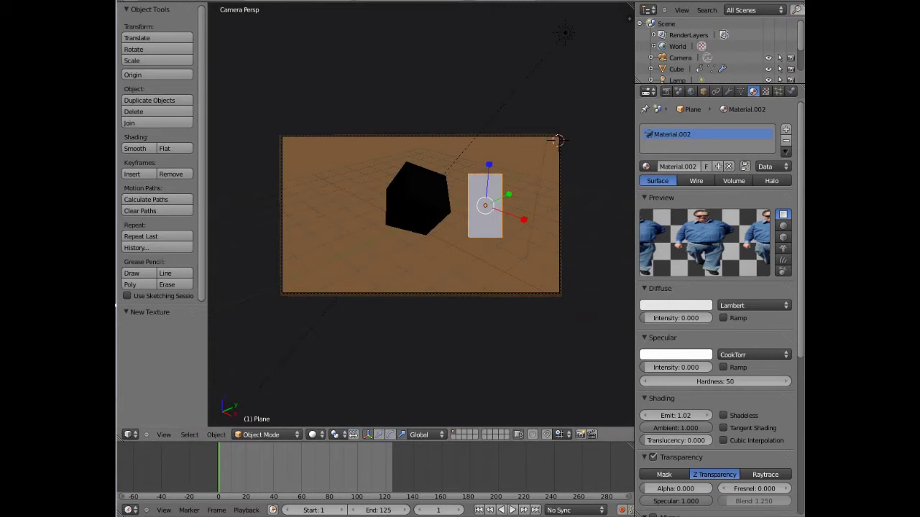
# Set the plane's Z rotation to 226°.
pyautogui.press('KP_0')
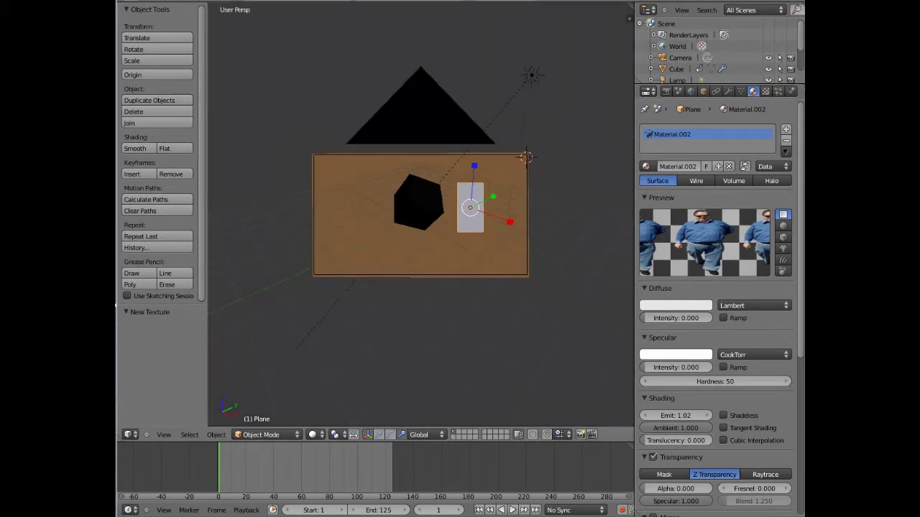
pyautogui.moveTo(527, 156); pyautogui.dragTo(521, 298, button='middle')
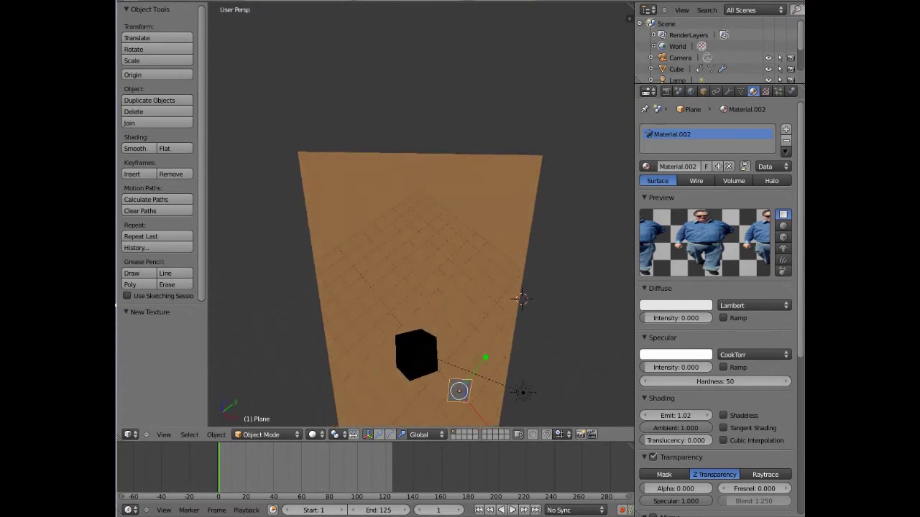
pyautogui.click(163, 435)
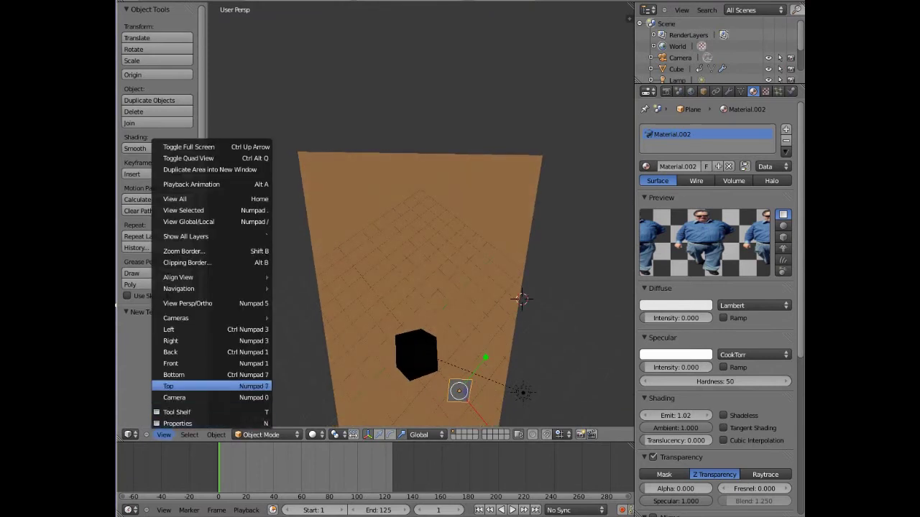
pyautogui.click(179, 385)
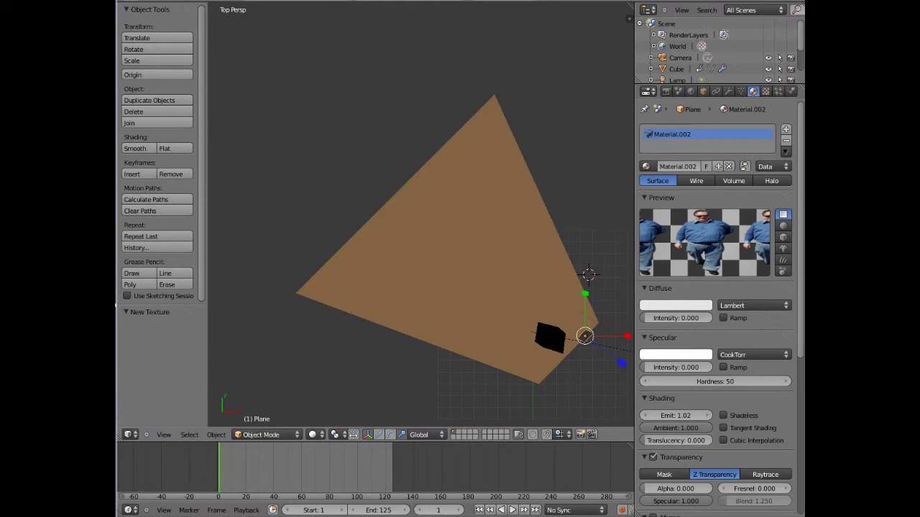
pyautogui.moveTo(451, 250); pyautogui.dragTo(419, 248, button='middle')
pyautogui.moveTo(460, 226); pyautogui.dragTo(469, 217, button='middle')
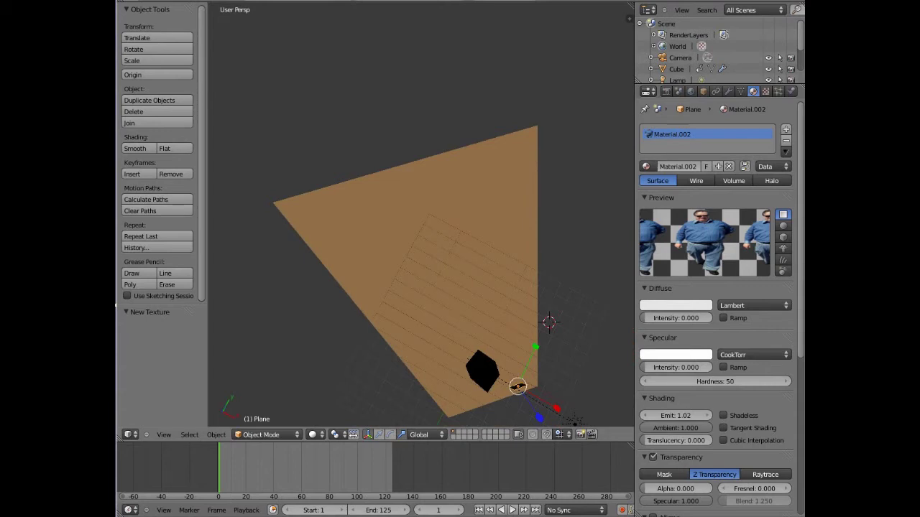
pyautogui.click(703, 91)
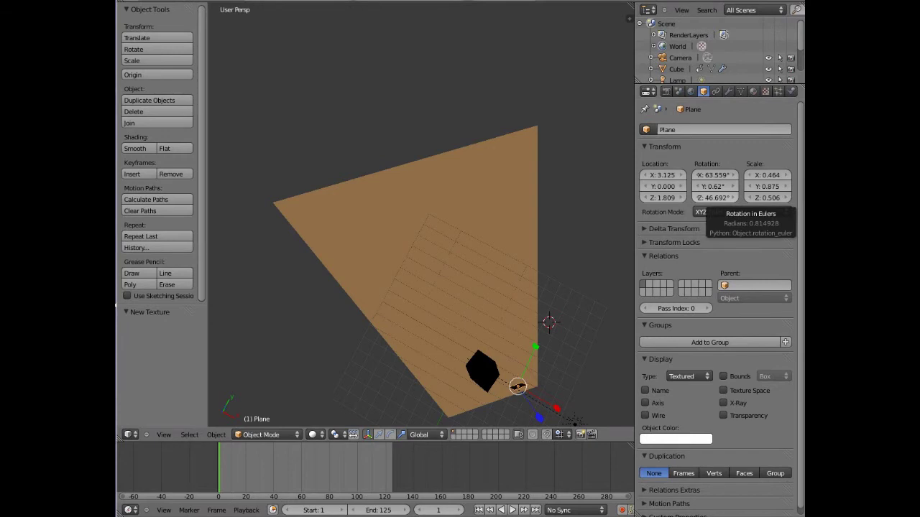
pyautogui.click(711, 198)
pyautogui.write('226')
pyautogui.press('Return')
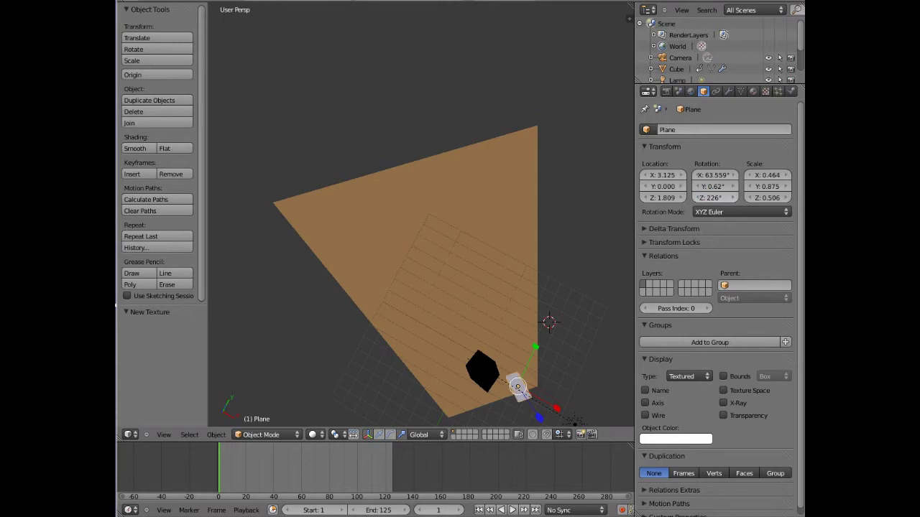
# Render the turned plane from the camera view to check it, and go back to the 3D scene.
pyautogui.click(164, 435)
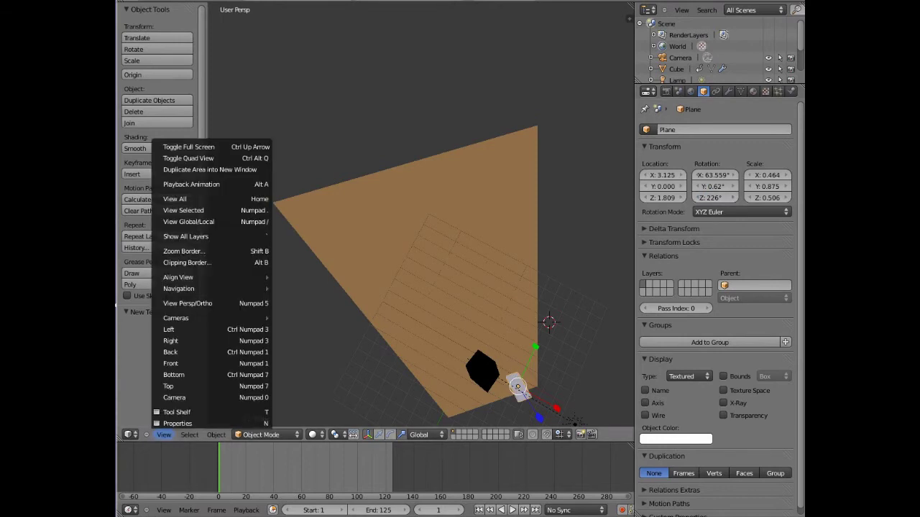
pyautogui.click(176, 397)
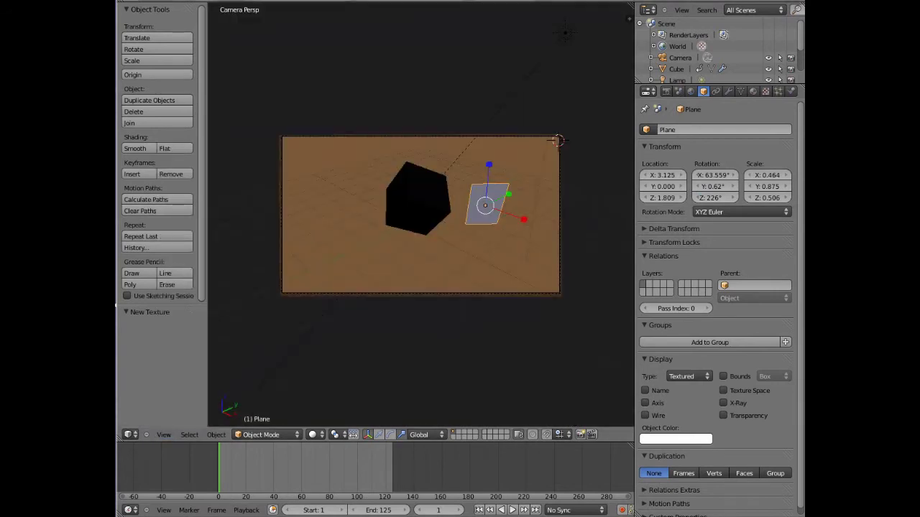
pyautogui.click(204, 1)
pyautogui.click(220, 7)
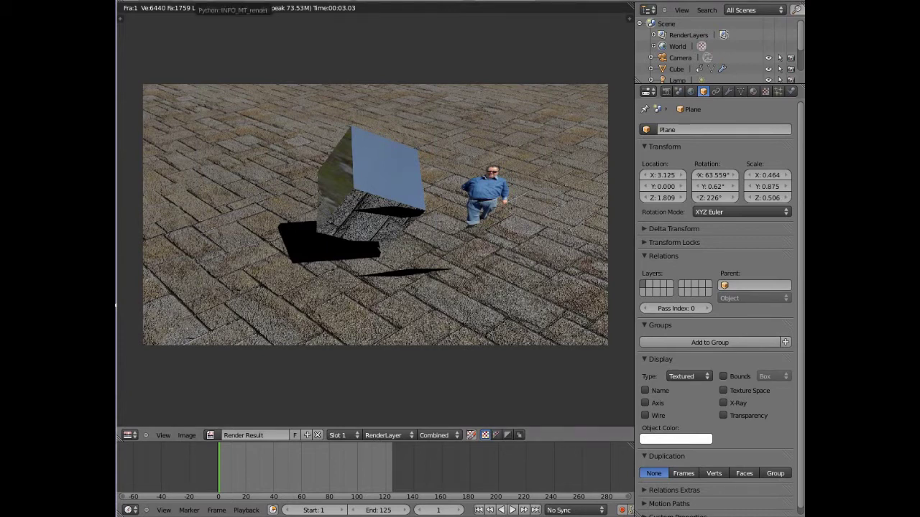
pyautogui.click(208, 7)
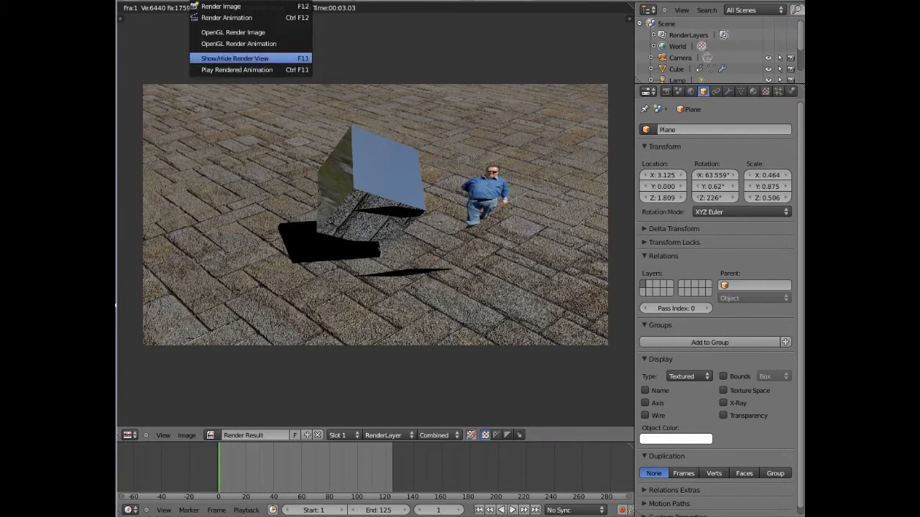
pyautogui.click(246, 58)
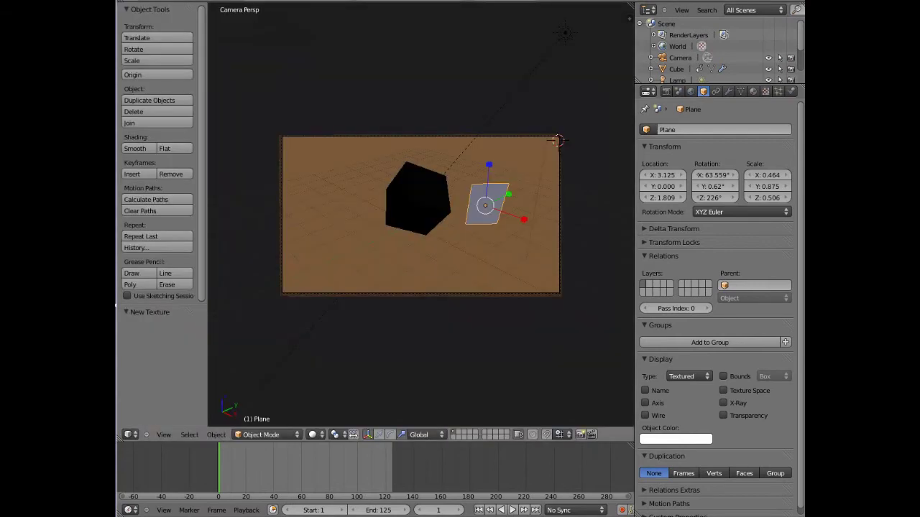
# Rotate the plane upright facing the camera, to about X 95.2°, Y 3.4° and Z 221.4°.
pyautogui.click(391, 435)
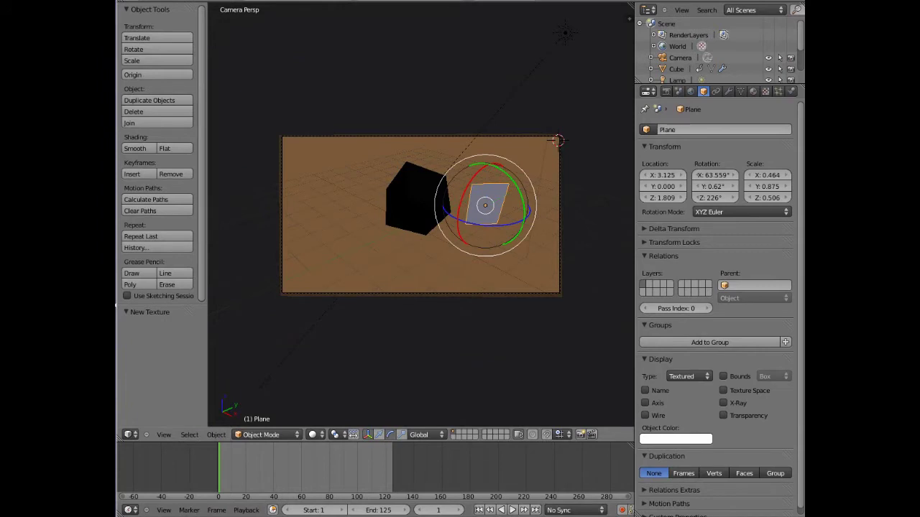
pyautogui.moveTo(477, 222); pyautogui.dragTo(486, 221)
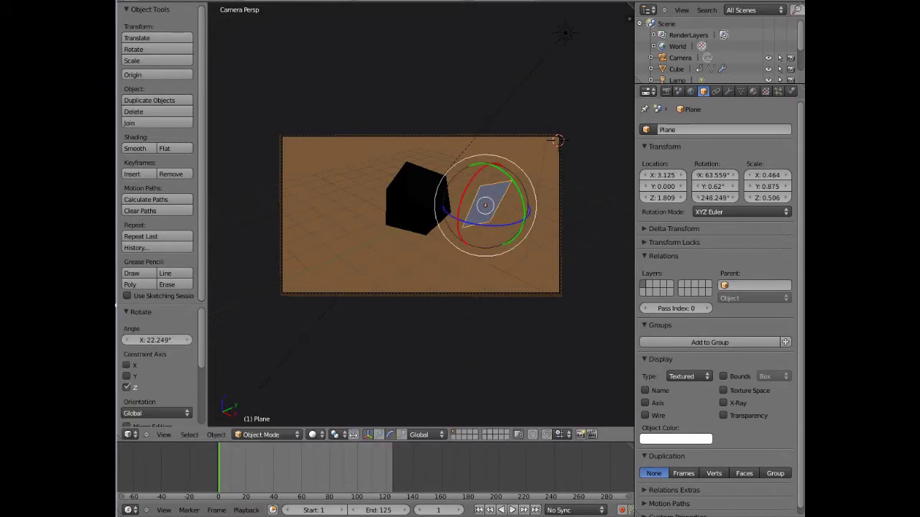
pyautogui.moveTo(518, 193)
pyautogui.mouseDown()
pyautogui.moveTo(519, 202)
pyautogui.moveTo(516, 195)
pyautogui.mouseUp()
pyautogui.moveTo(502, 225); pyautogui.dragTo(503, 224)
pyautogui.moveTo(478, 171); pyautogui.dragTo(485, 169)
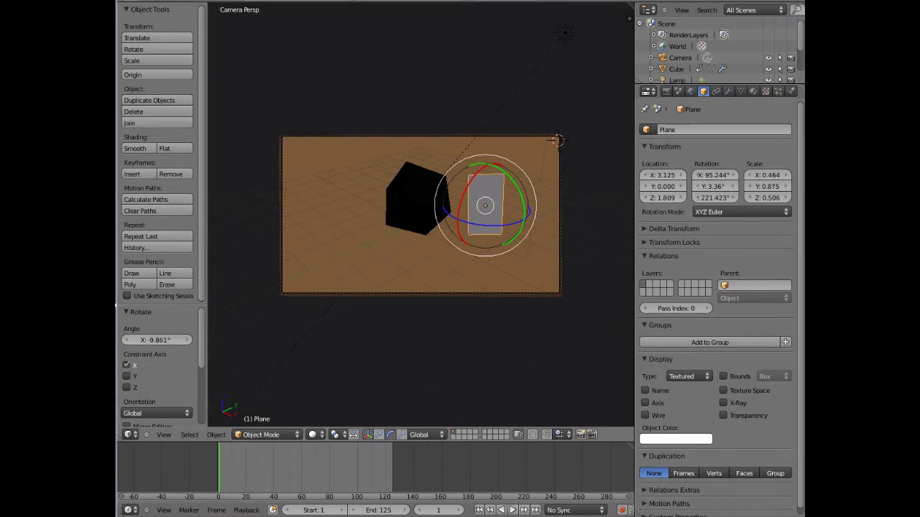
# Set the cube material's diffuse intensity to about 0.264 and play the animation up to frame 35.
pyautogui.rightClick(417, 200)
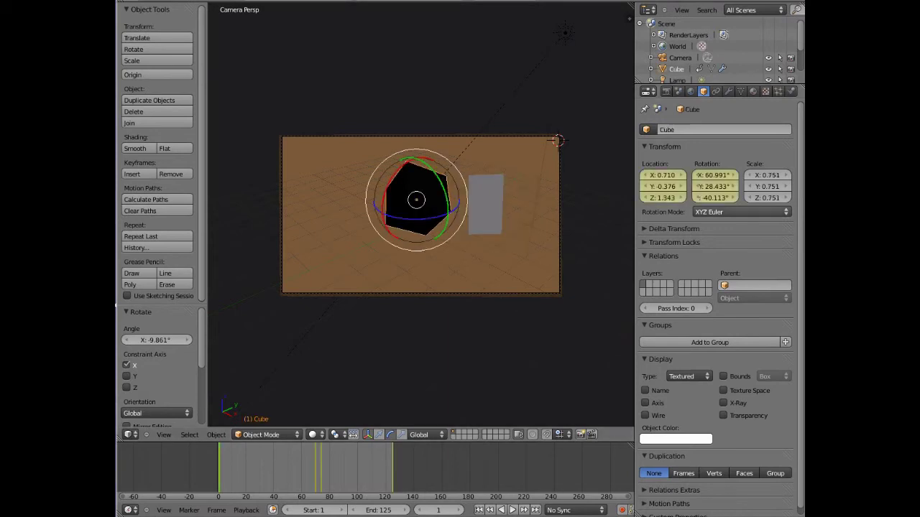
pyautogui.click(754, 91)
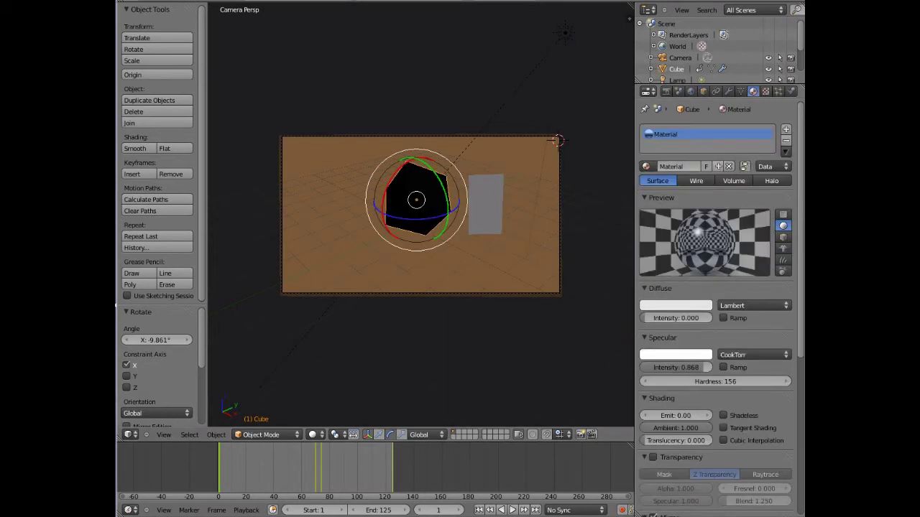
pyautogui.moveTo(645, 318); pyautogui.dragTo(665, 317)
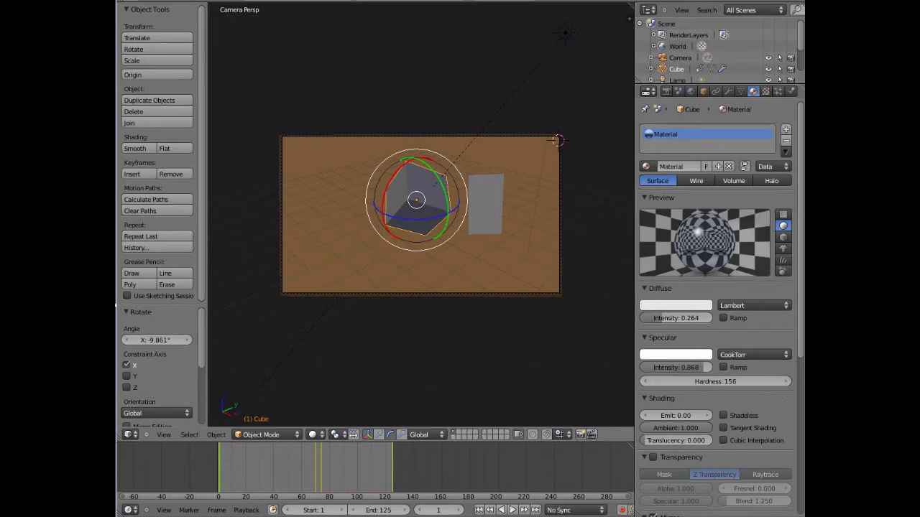
pyautogui.hotkey('alt', 'a')
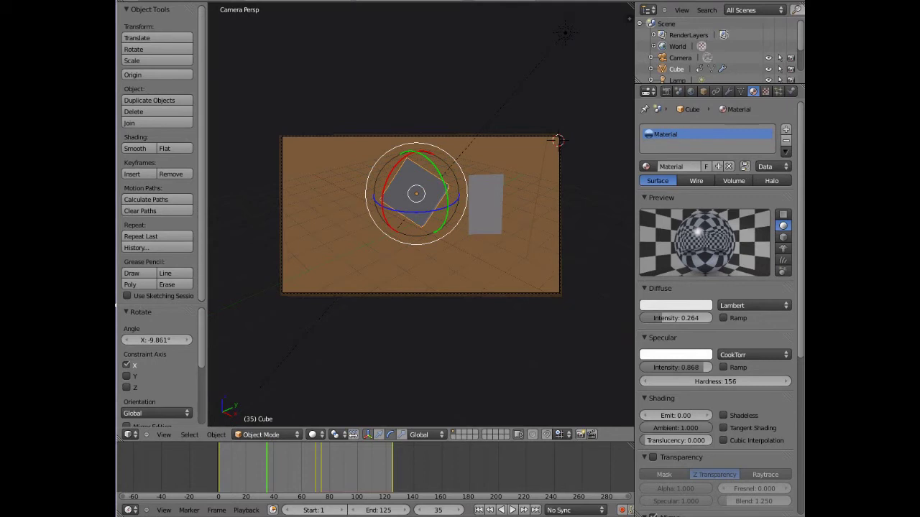
# Move the plane with the man down along the Z axis by about 0.229.
pyautogui.moveTo(420, 216); pyautogui.dragTo(548, 232, button='middle')
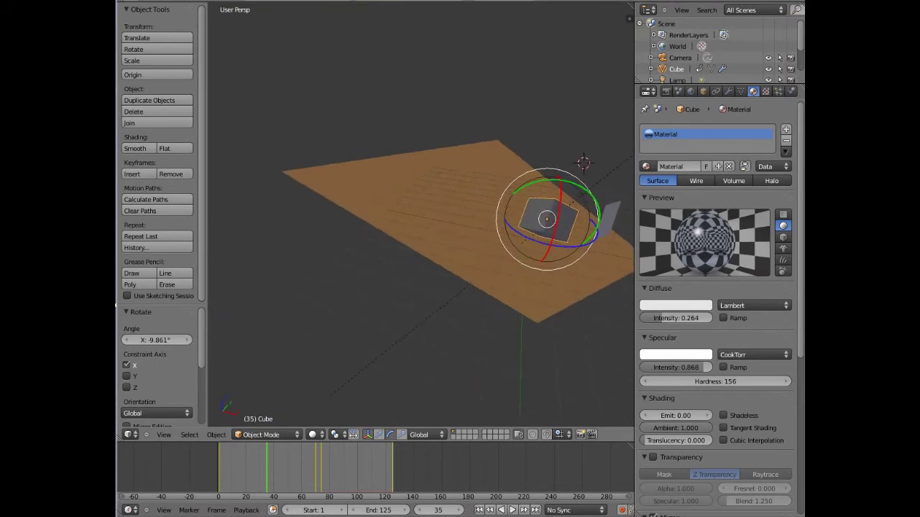
pyautogui.rightClick(608, 219)
pyautogui.click(379, 434)
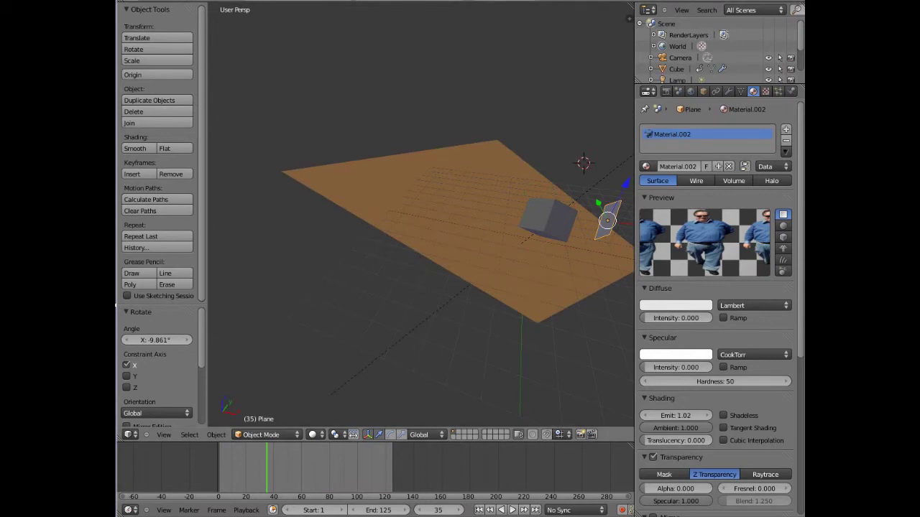
pyautogui.moveTo(626, 184); pyautogui.dragTo(623, 189)
pyautogui.scroll(-2, 421, 216)
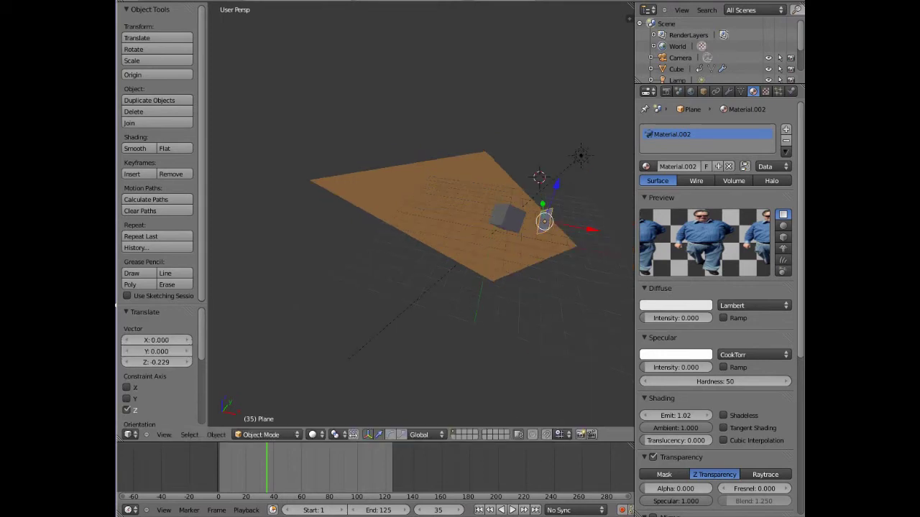
# Move the plane with the man by about -0.919 along X and -2.933 along Y.
pyautogui.press('g')
pyautogui.press('x')
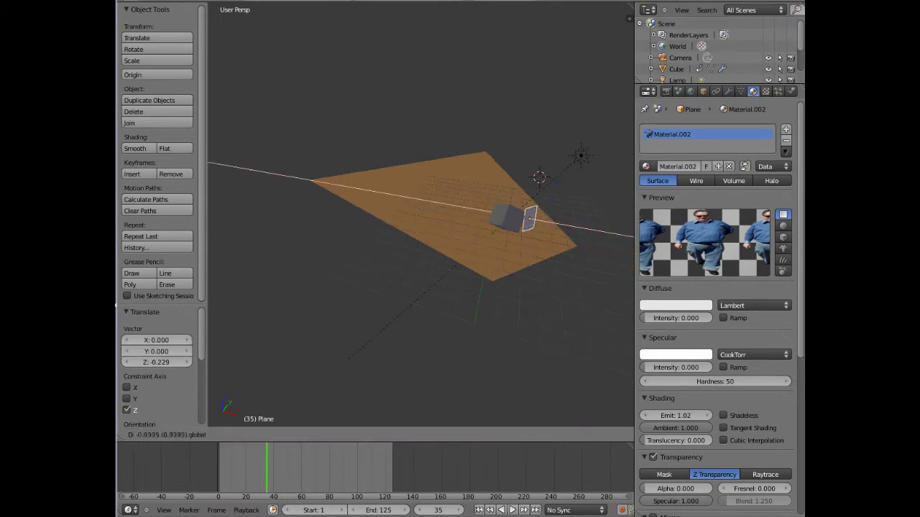
pyautogui.press('Return')
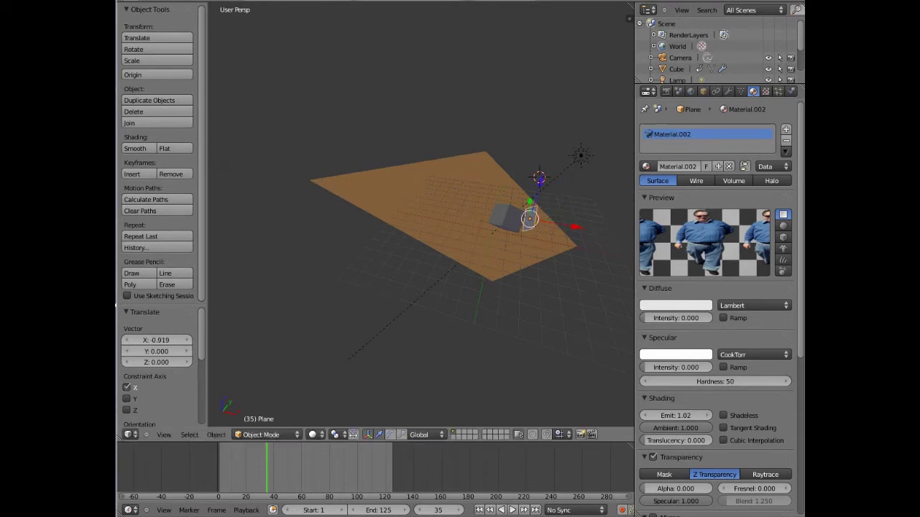
pyautogui.press('g')
pyautogui.press('z')
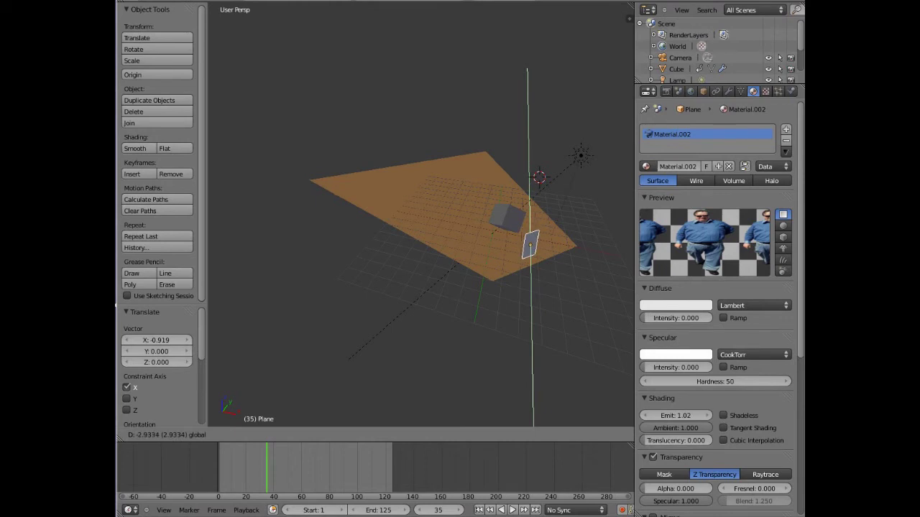
pyautogui.press('Return')
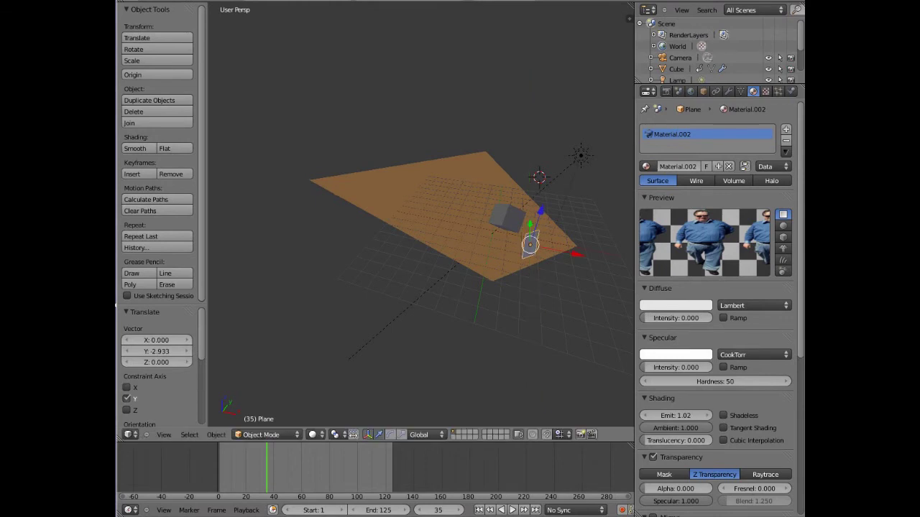
# Move the plane by about 7.356 along the X axis, over to the camera.
pyautogui.scroll(-2, 421, 216)
pyautogui.scroll(1, 421, 215)
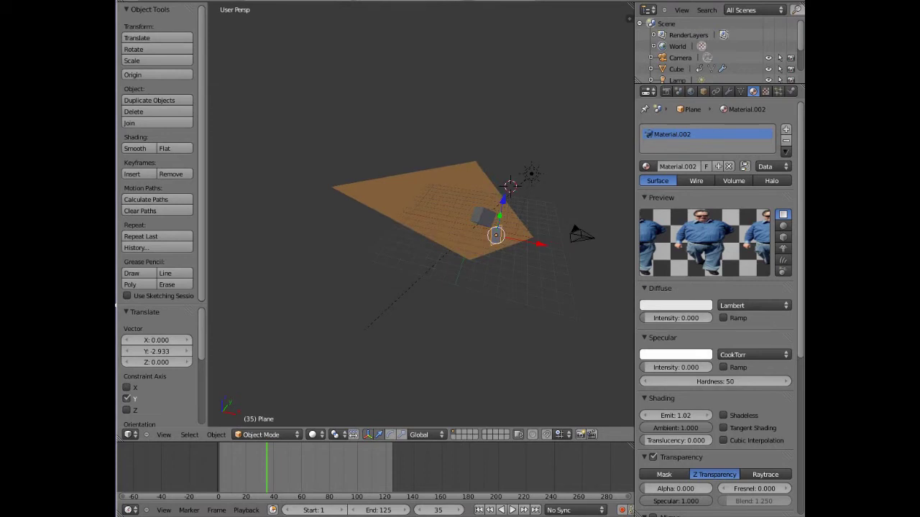
pyautogui.press('g')
pyautogui.press('x')
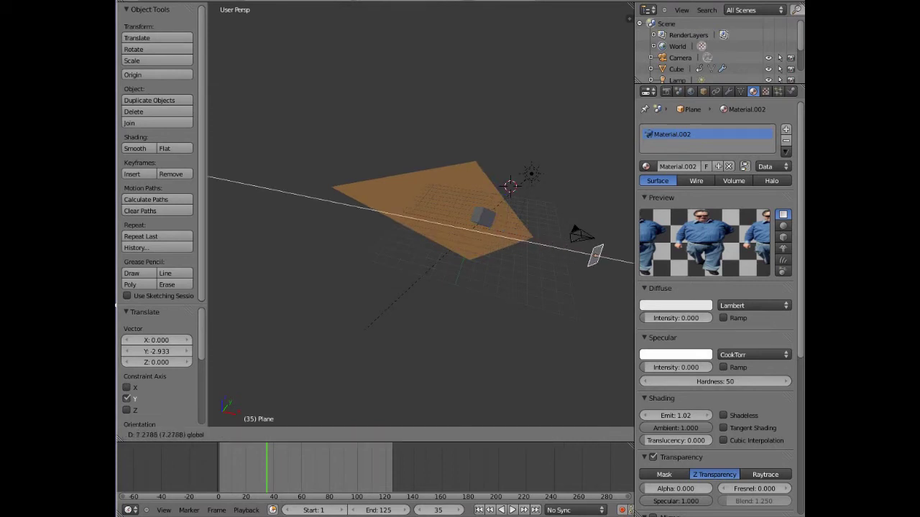
pyautogui.press('Return')
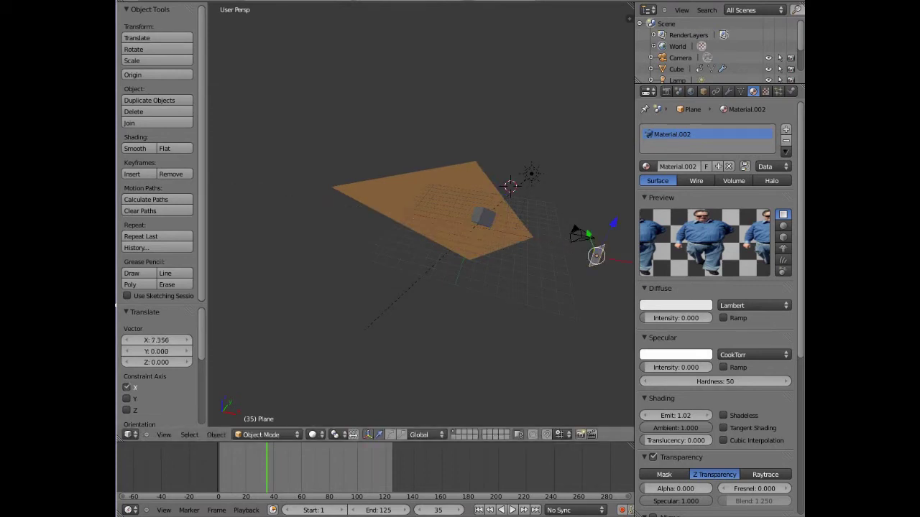
# Shift the plane alternately along Y and X until it stands behind the camera, finishing with about 0.092 along X.
pyautogui.moveTo(420, 216); pyautogui.dragTo(338, 266, button='middle')
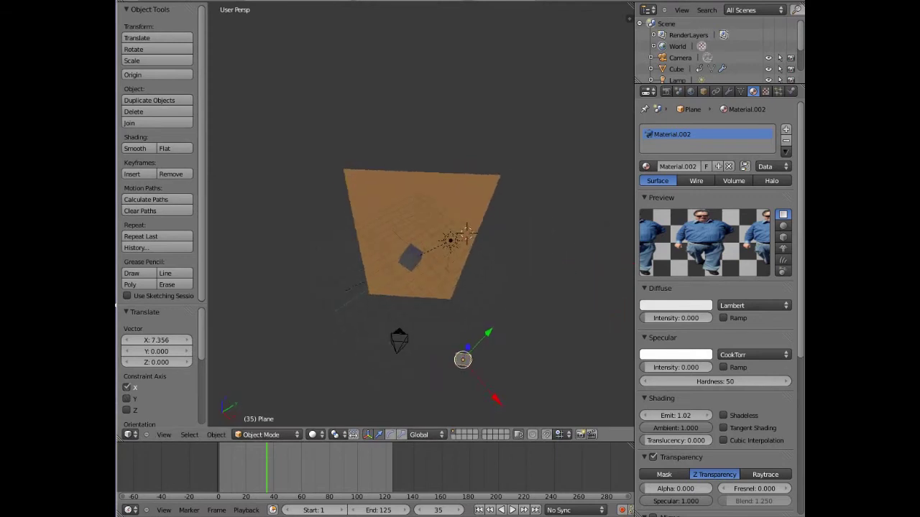
pyautogui.press('g')
pyautogui.press('y')
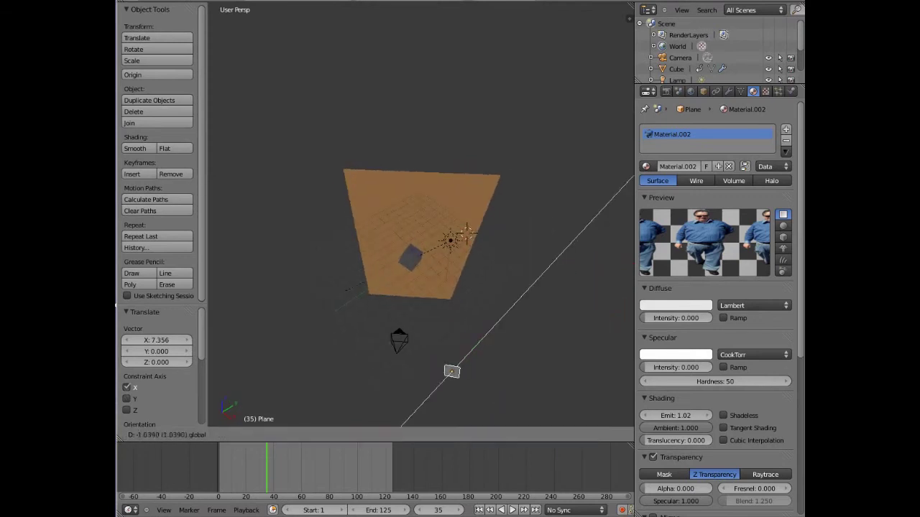
pyautogui.press('Return')
pyautogui.press('g')
pyautogui.press('x')
pyautogui.press('Return')
pyautogui.press('g')
pyautogui.press('y')
pyautogui.press('Return')
pyautogui.press('g')
pyautogui.press('x')
pyautogui.press('Return')
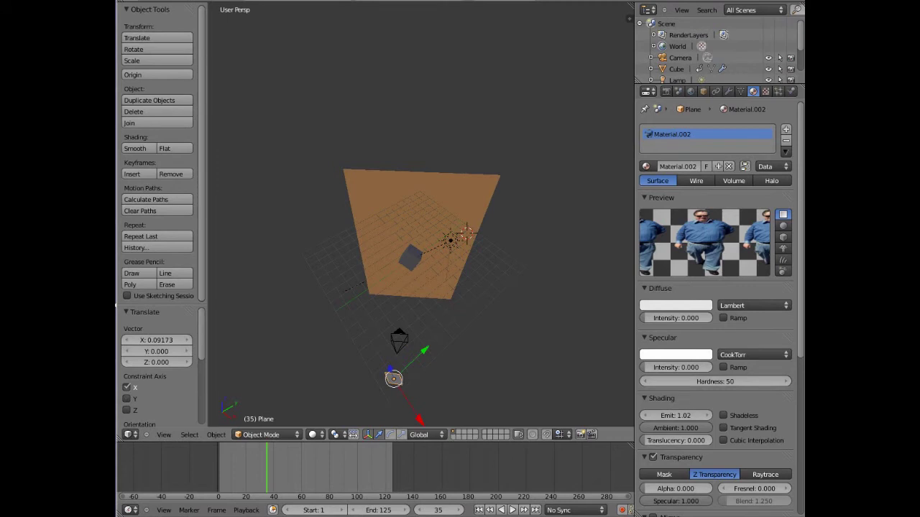
# Snap the 3D cursor to the camera and snap the plane with the man to the cursor.
pyautogui.rightClick(398, 341)
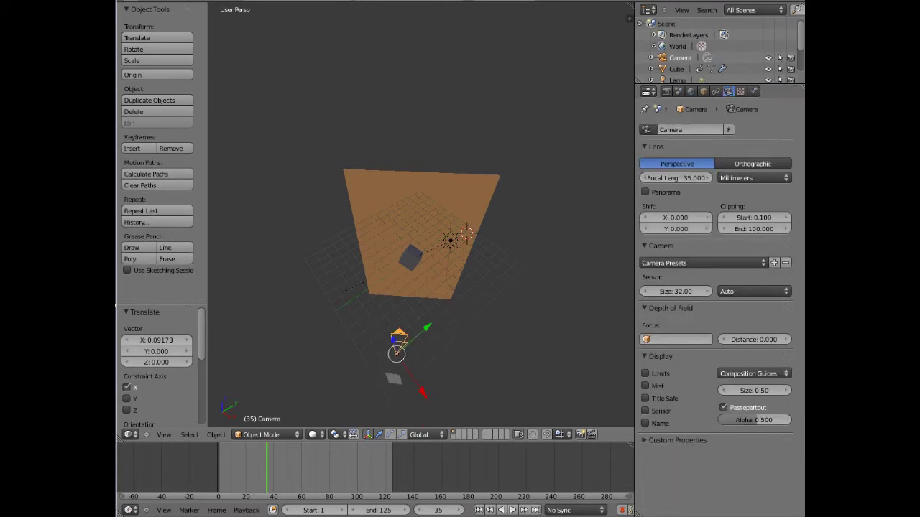
pyautogui.click(216, 435)
pyautogui.moveTo(230, 341)
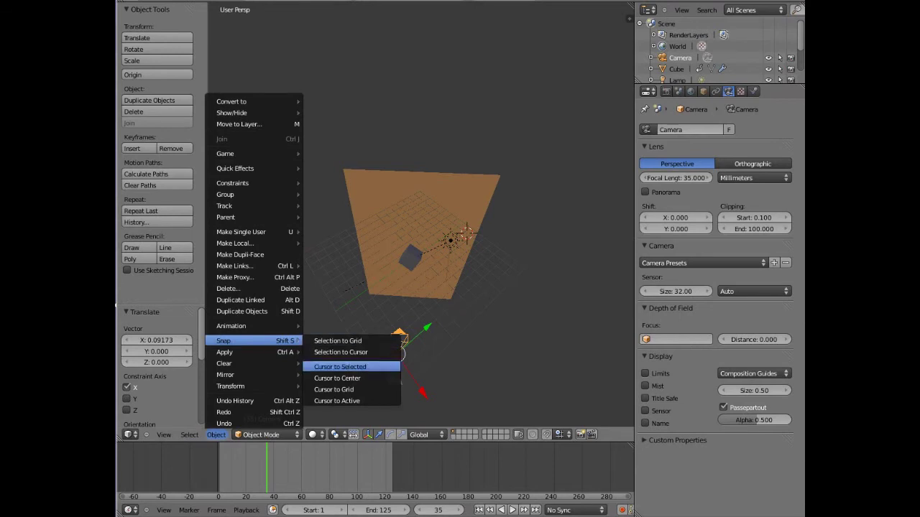
pyautogui.click(340, 367)
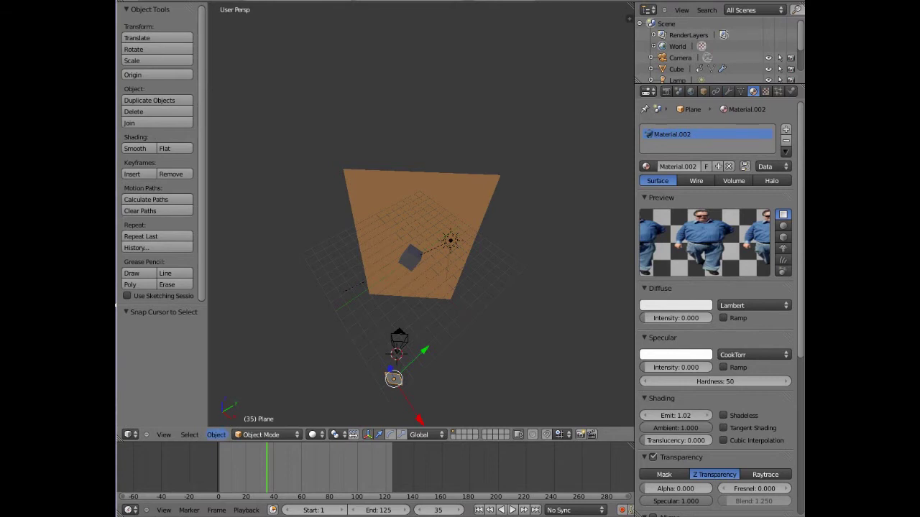
pyautogui.click(216, 435)
pyautogui.moveTo(287, 340)
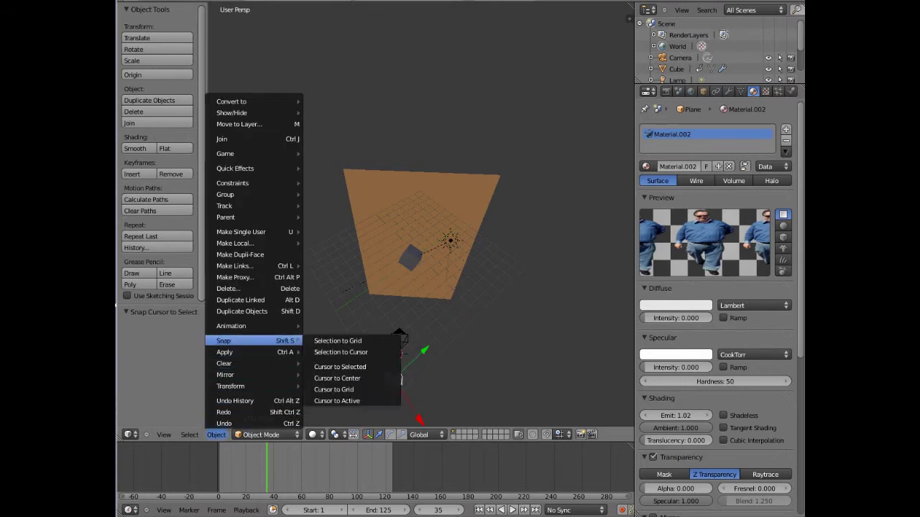
pyautogui.click(341, 352)
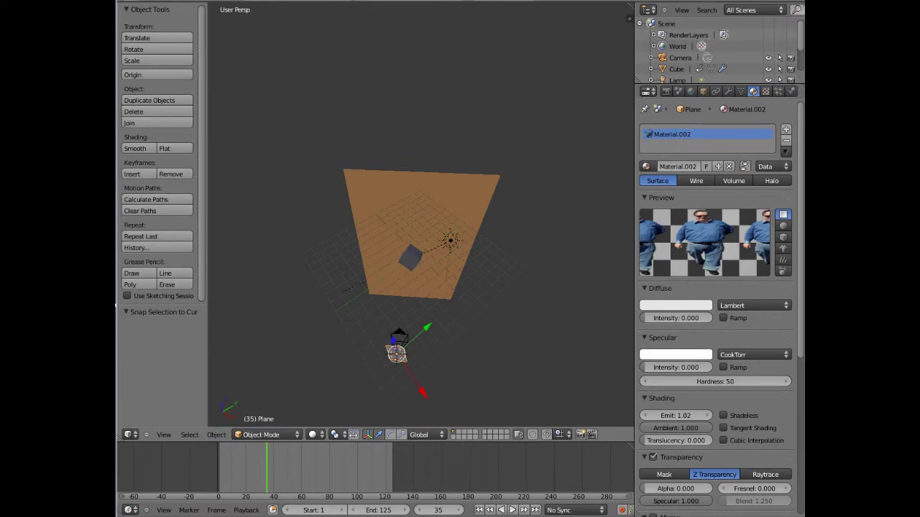
# Offset the plane just behind the camera by about -0.638 along Y, slightly along X, and about 0.184 back along Y.
pyautogui.press('g')
pyautogui.press('y')
pyautogui.press('Return')
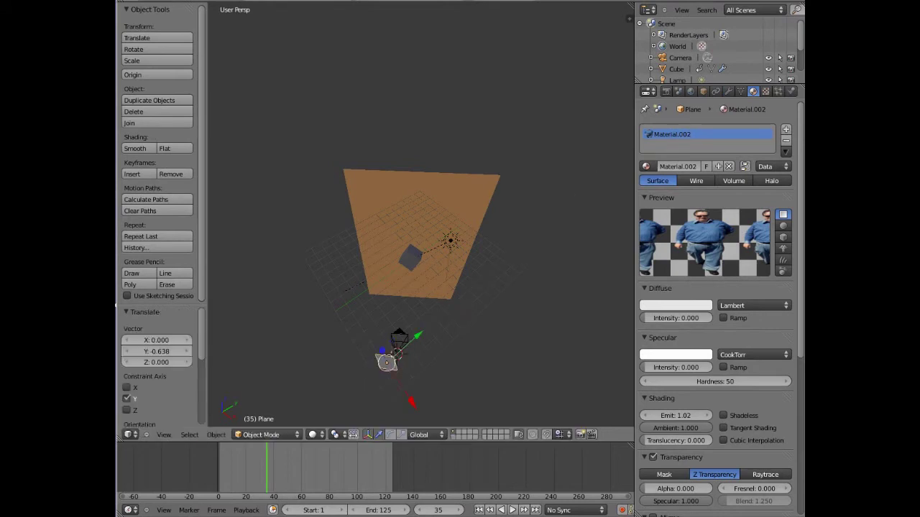
pyautogui.press('g')
pyautogui.press('x')
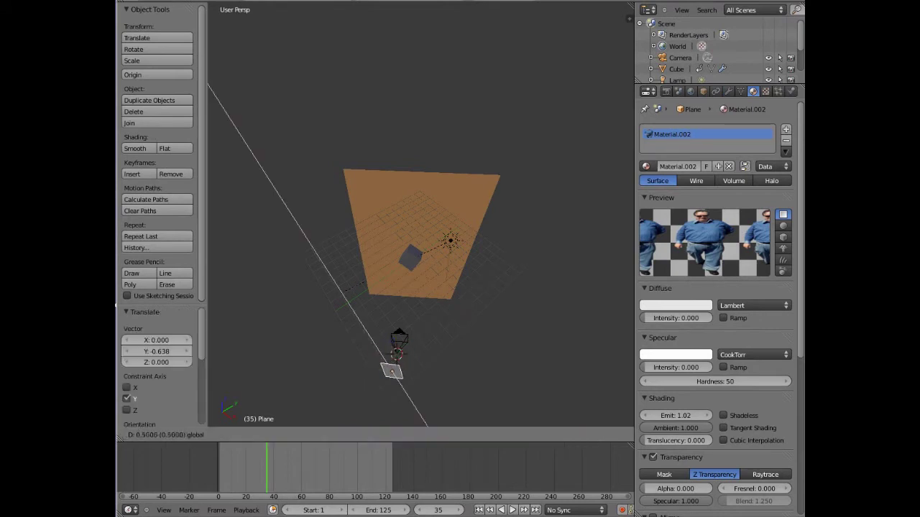
pyautogui.press('Return')
pyautogui.press('g')
pyautogui.press('y')
pyautogui.press('Return')
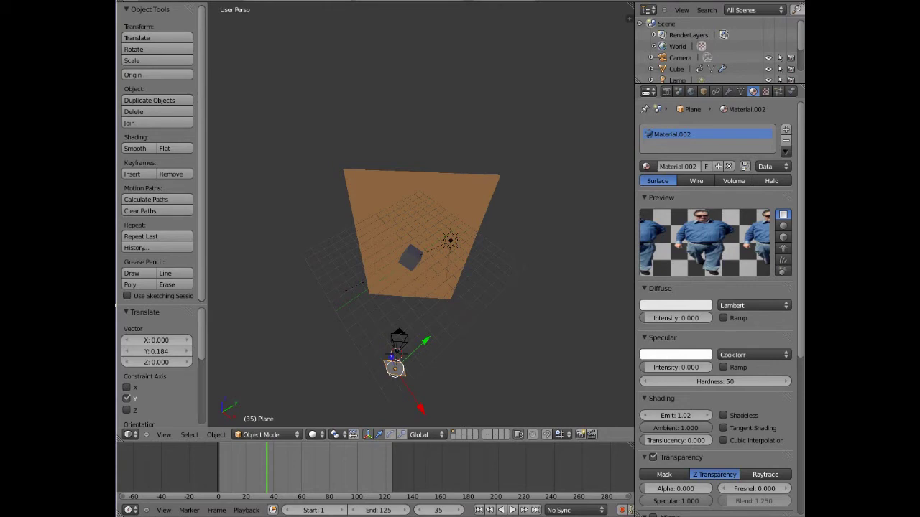
# Lower the plane by about 1.942 along Z and scale it up uniformly by about 3.864.
pyautogui.moveTo(421, 302); pyautogui.dragTo(554, 208, button='middle')
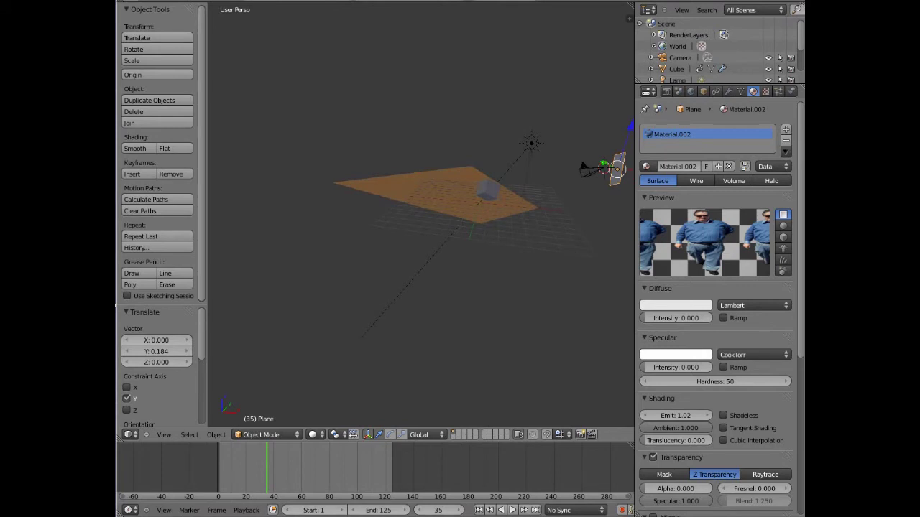
pyautogui.press('g')
pyautogui.press('z')
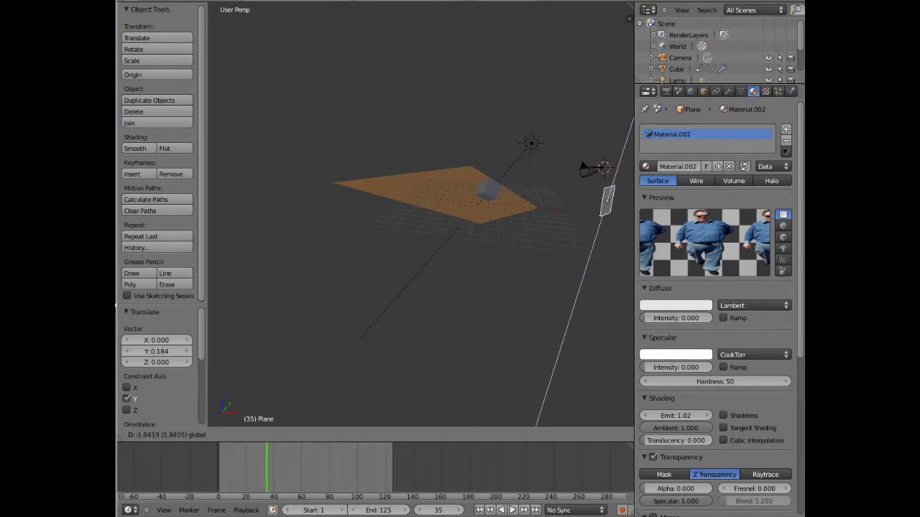
pyautogui.press('Return')
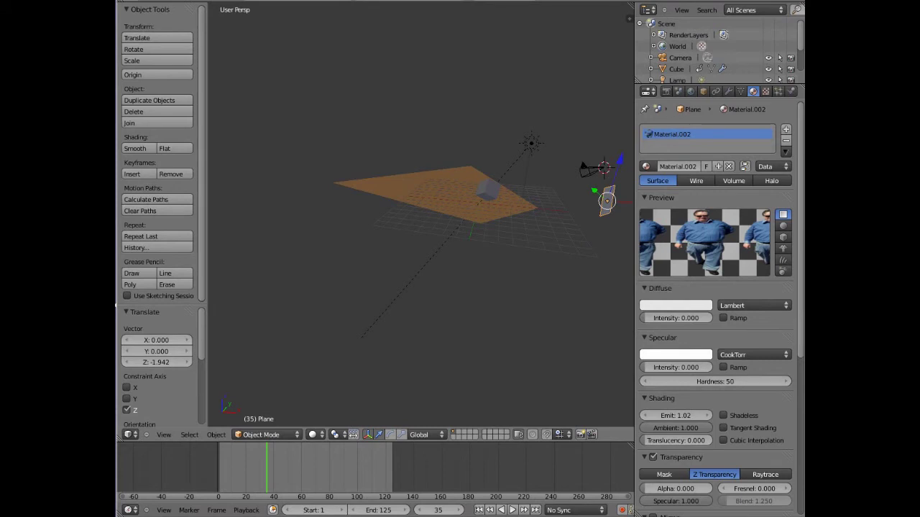
pyautogui.press('s')
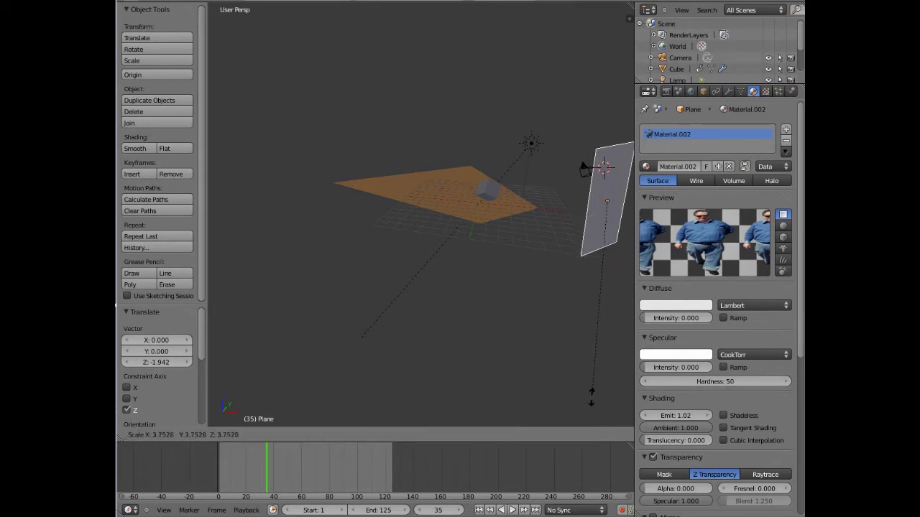
pyautogui.press('Return')
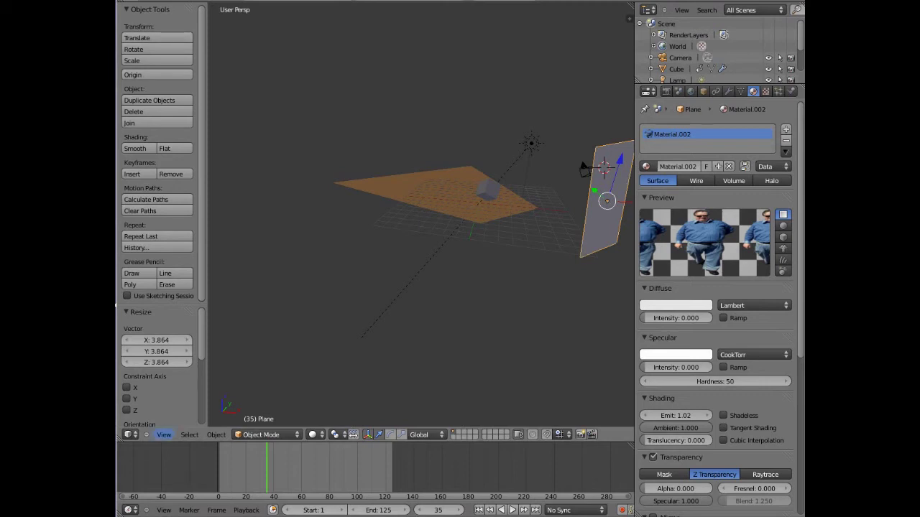
# Render frame 35 from the camera view to check the cube's reflection, and go back to the 3D scene.
pyautogui.click(164, 435)
pyautogui.click(165, 394)
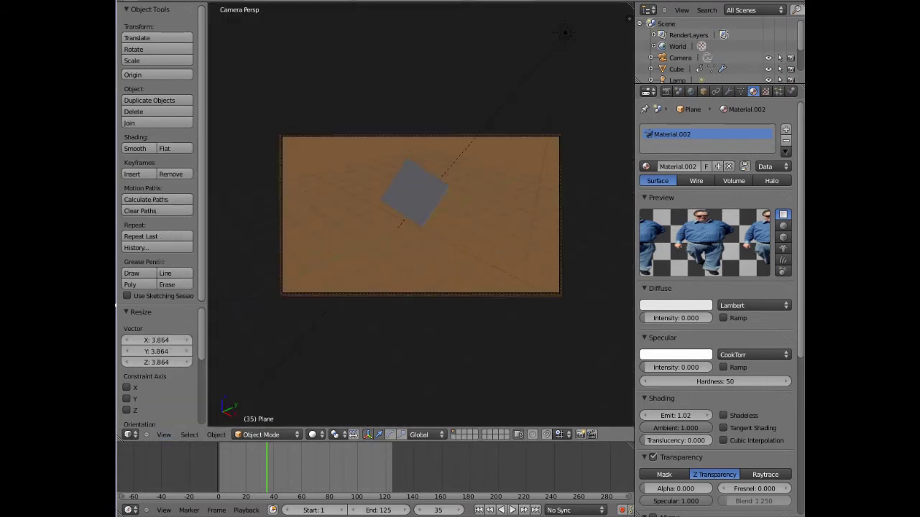
pyautogui.click(204, 2)
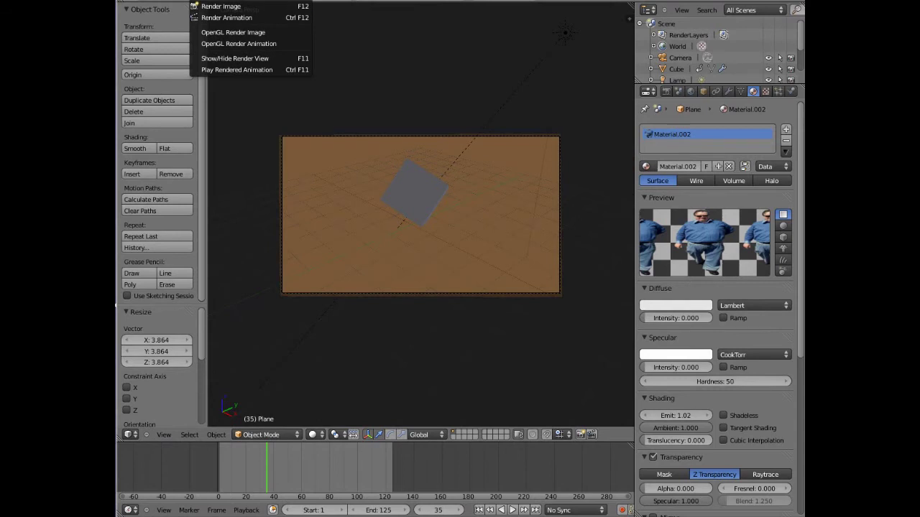
pyautogui.click(214, 6)
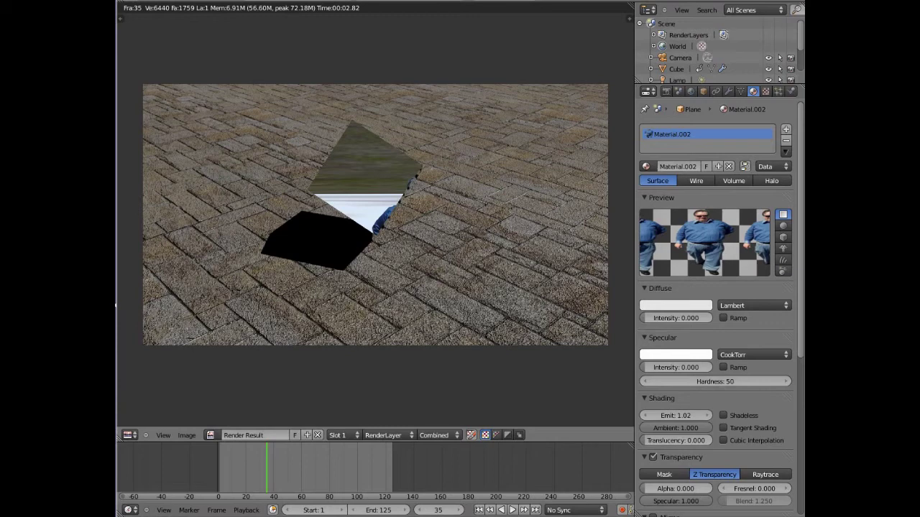
pyautogui.click(205, 2)
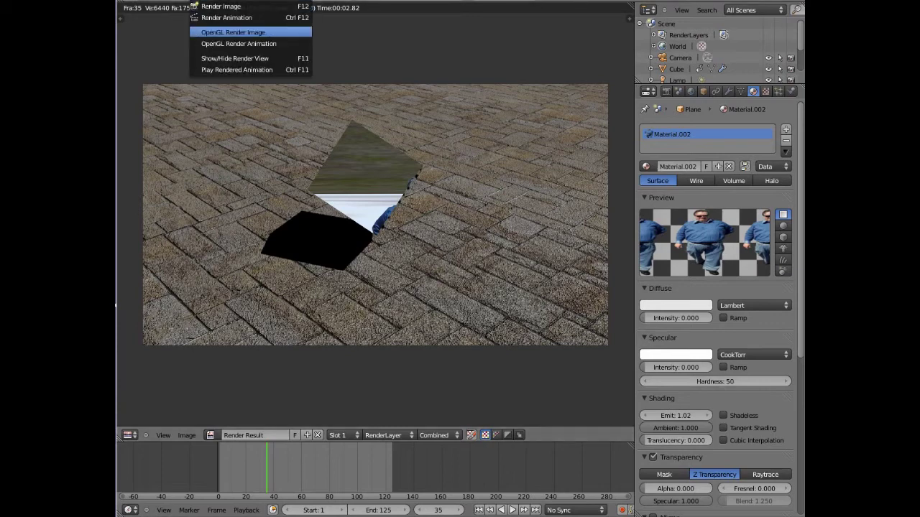
pyautogui.click(235, 58)
# Raise the enlarged plane behind the camera by about 1.471 along the Z axis.
pyautogui.scroll(-5, 421, 216)
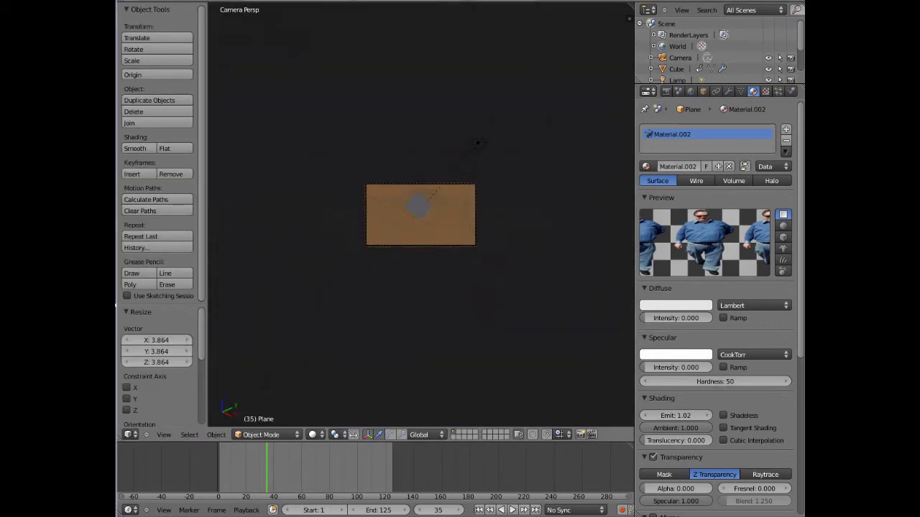
pyautogui.scroll(5, 420, 215)
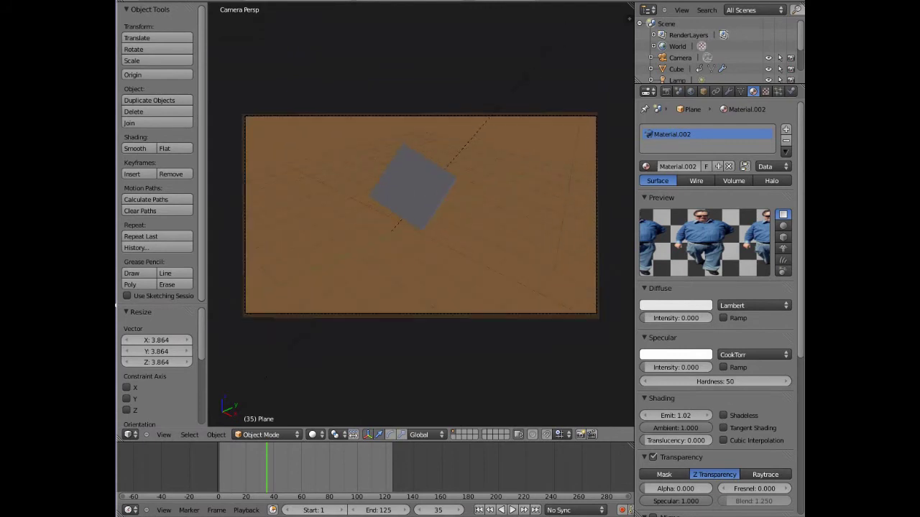
pyautogui.moveTo(421, 216)
pyautogui.mouseDown(button='middle')
pyautogui.moveTo(424, 266)
pyautogui.moveTo(392, 187)
pyautogui.moveTo(427, 201)
pyautogui.moveTo(438, 223)
pyautogui.moveTo(388, 224)
pyautogui.moveTo(421, 228)
pyautogui.mouseUp(button='middle')
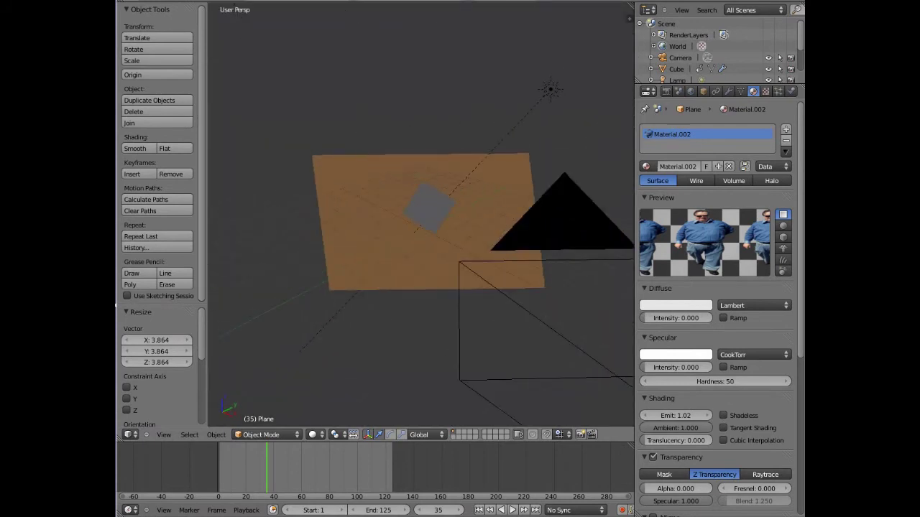
pyautogui.scroll(-4, 420, 214)
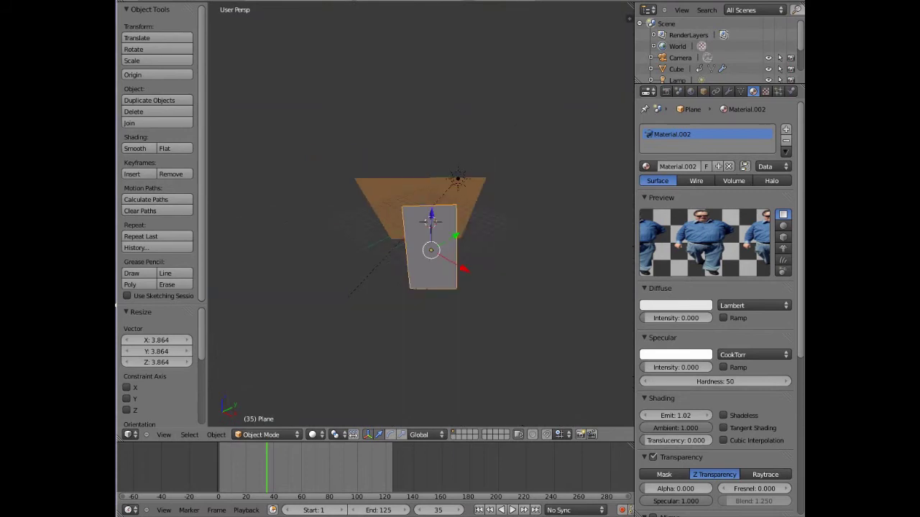
pyautogui.press('g')
pyautogui.press('z')
pyautogui.press('Return')
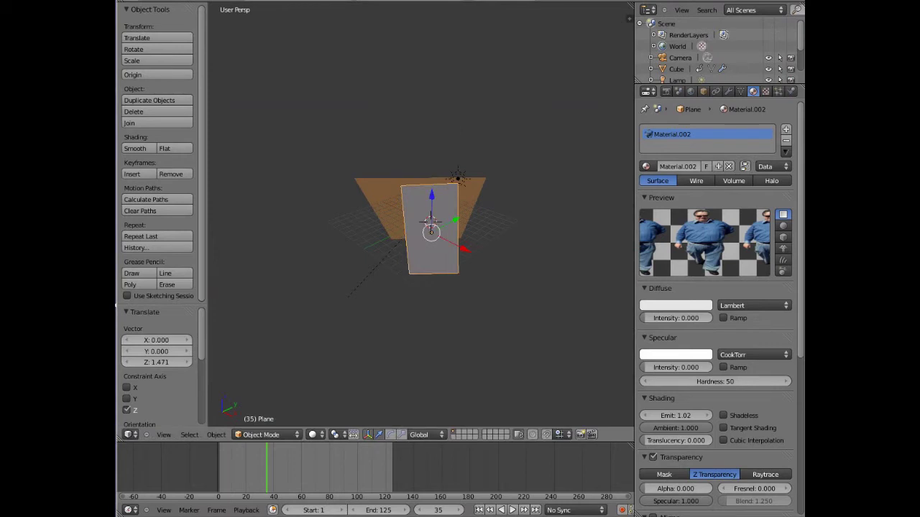
# Shift the enlarged plane sideways by about -1.133 along Y and -1.722 along X.
pyautogui.press('g')
pyautogui.press('y')
pyautogui.press('Return')
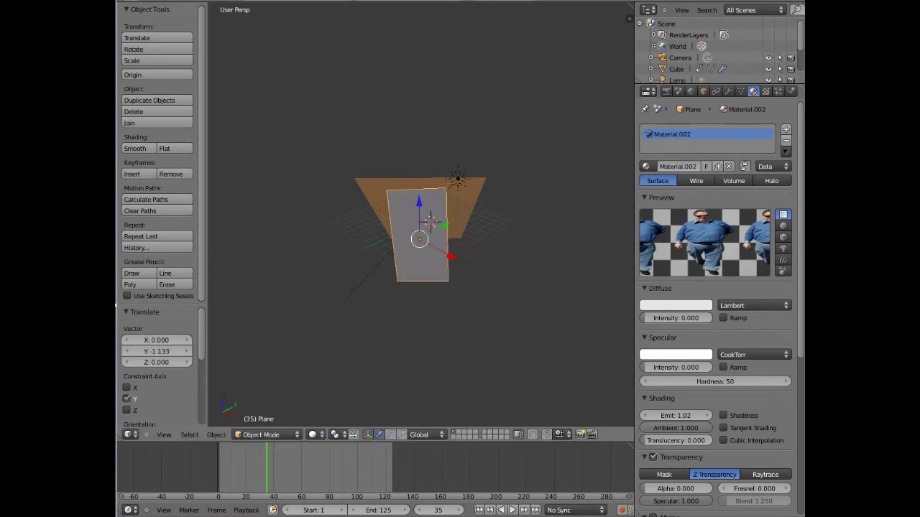
pyautogui.press('g')
pyautogui.press('y')
pyautogui.press('x')
pyautogui.press('Return')
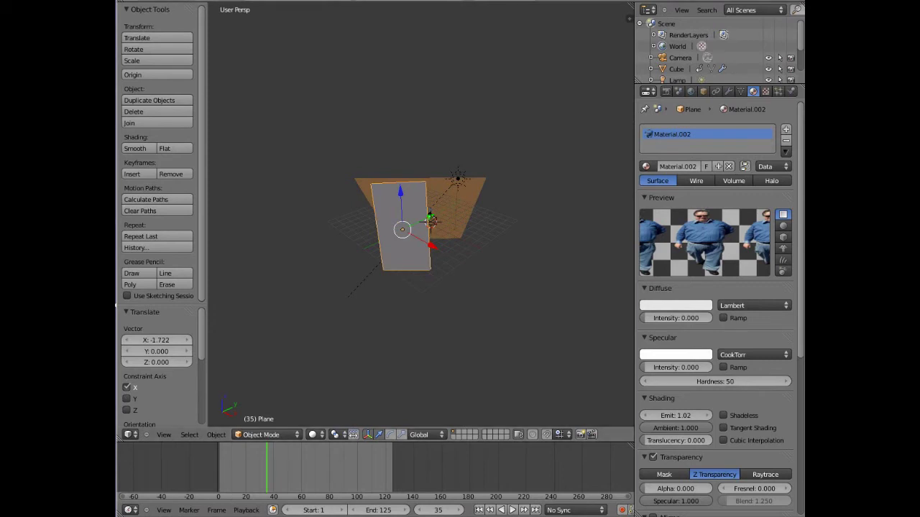
# Render the current frame again to check the man's reflection in the cube.
pyautogui.click(207, 1)
pyautogui.click(216, 7)
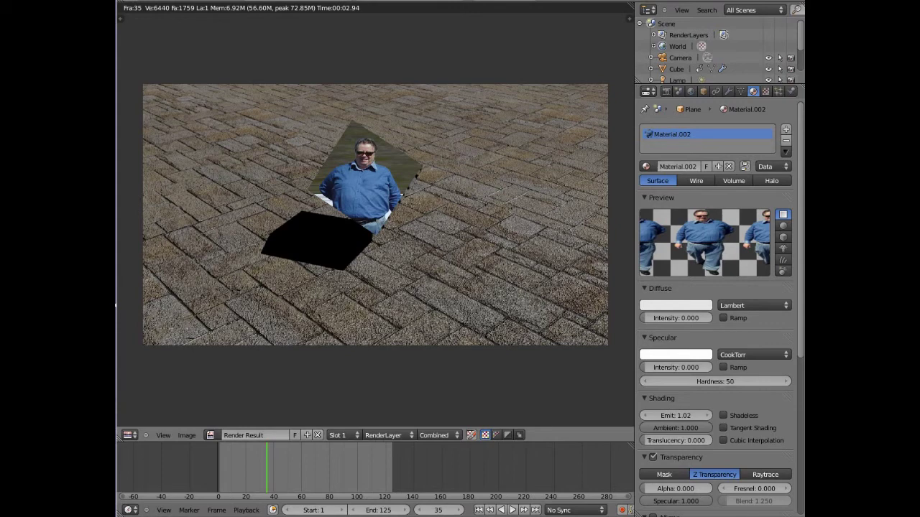
# Save the project, set the current frame to 52, and return from the render result to the 3D scene.
pyautogui.click(159, 1)
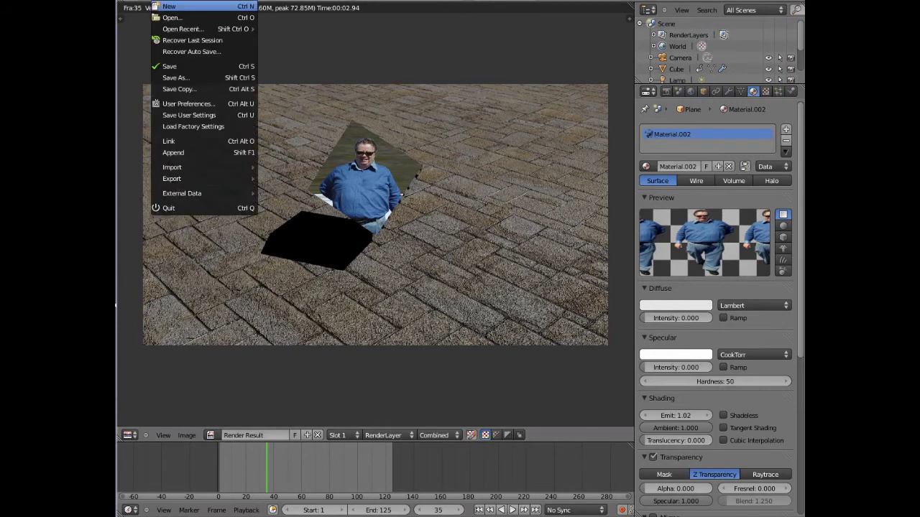
pyautogui.click(180, 66)
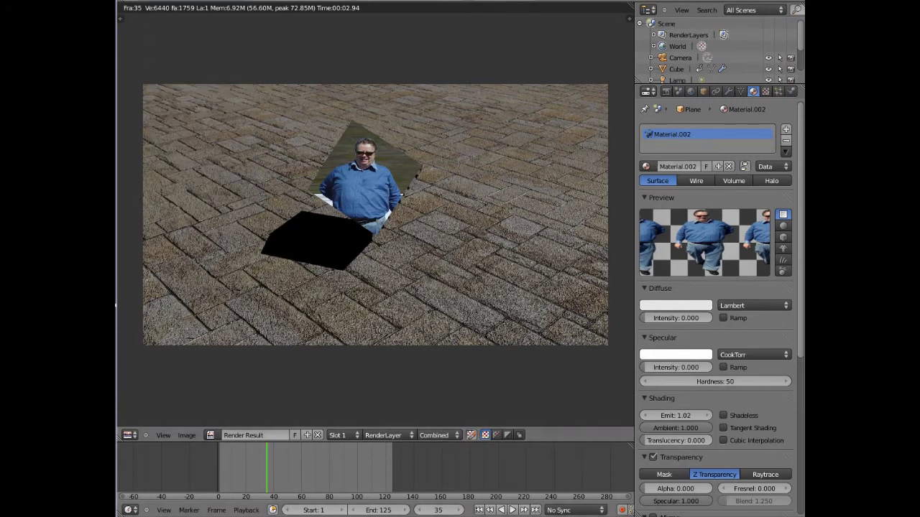
pyautogui.moveTo(267, 467); pyautogui.dragTo(290, 467)
pyautogui.click(204, 0)
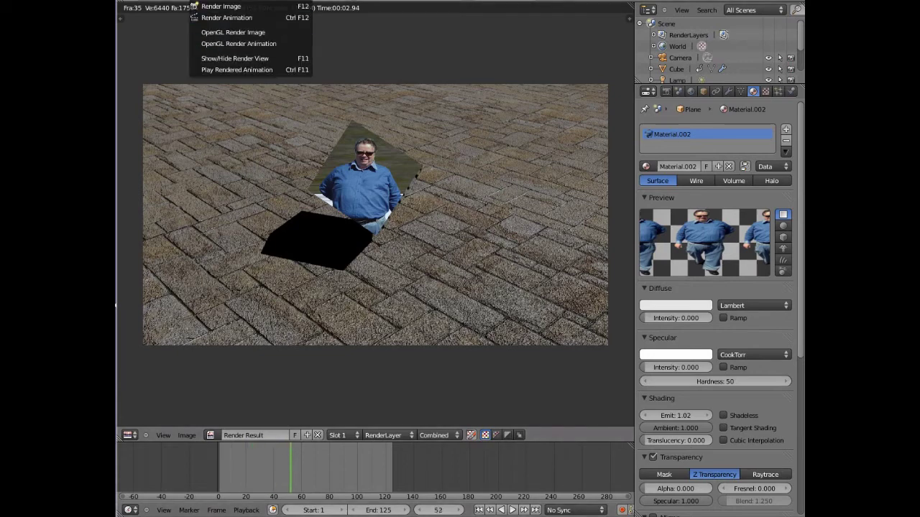
pyautogui.click(237, 58)
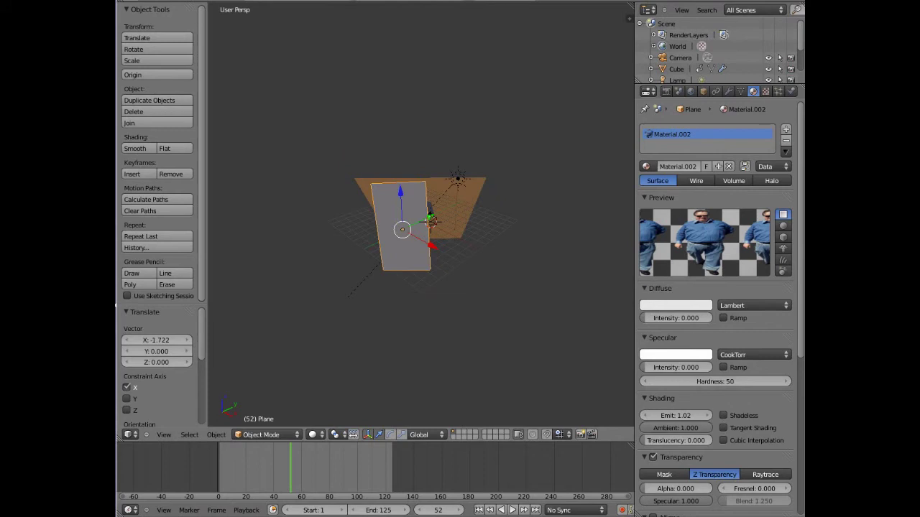
# Play and step through the animation to find the last frame before the cube shatters, stopping at frame 70.
pyautogui.scroll(5, 421, 216)
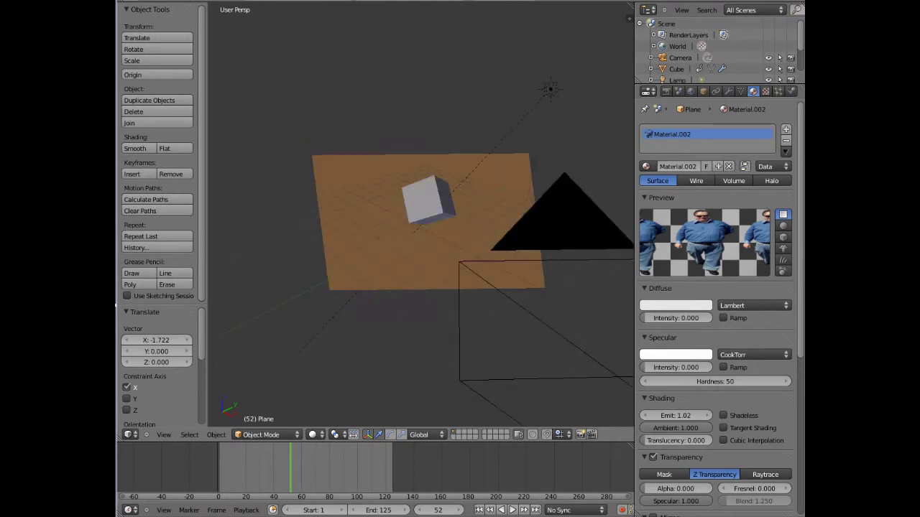
pyautogui.moveTo(227, 467); pyautogui.dragTo(289, 467)
pyautogui.hotkey('alt', 'a')
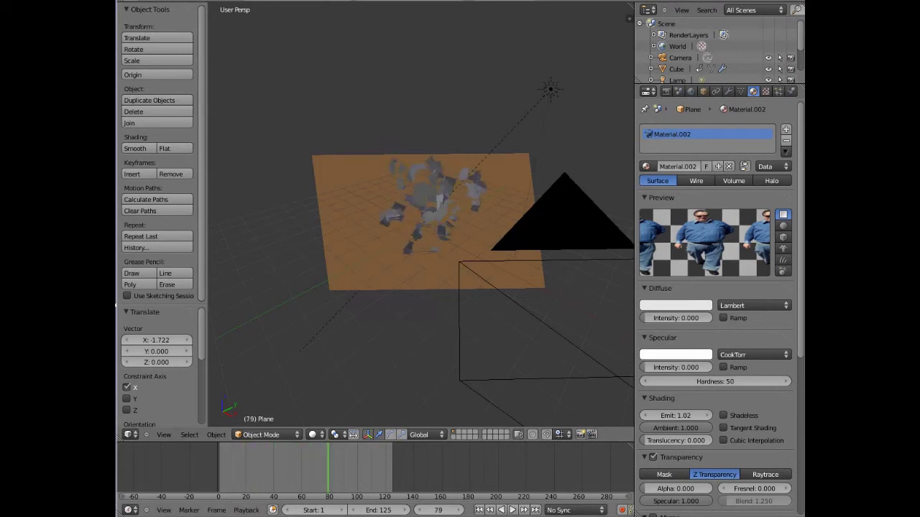
pyautogui.moveTo(320, 467); pyautogui.dragTo(317, 467)
pyautogui.press('Left')
pyautogui.press('Left')
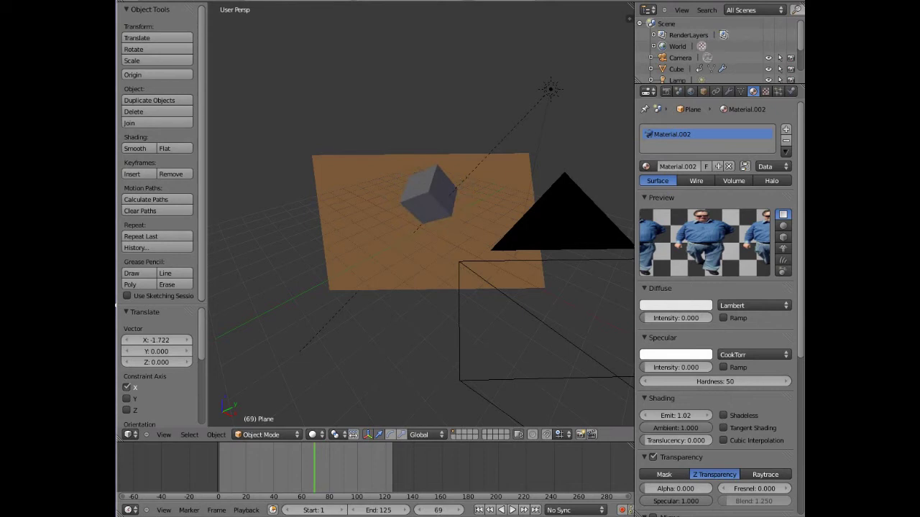
pyautogui.press('Right')
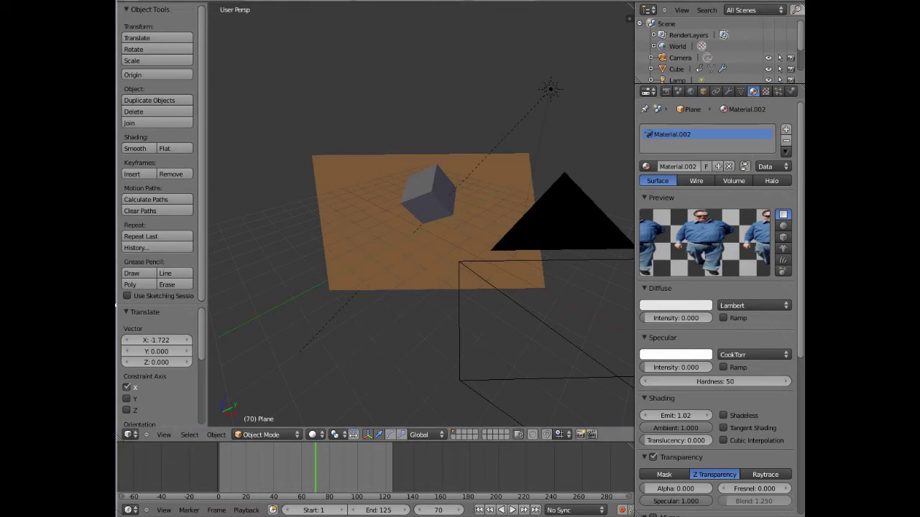
# Snap the 3D cursor to the cube and add a UV sphere at that point.
pyautogui.rightClick(429, 195)
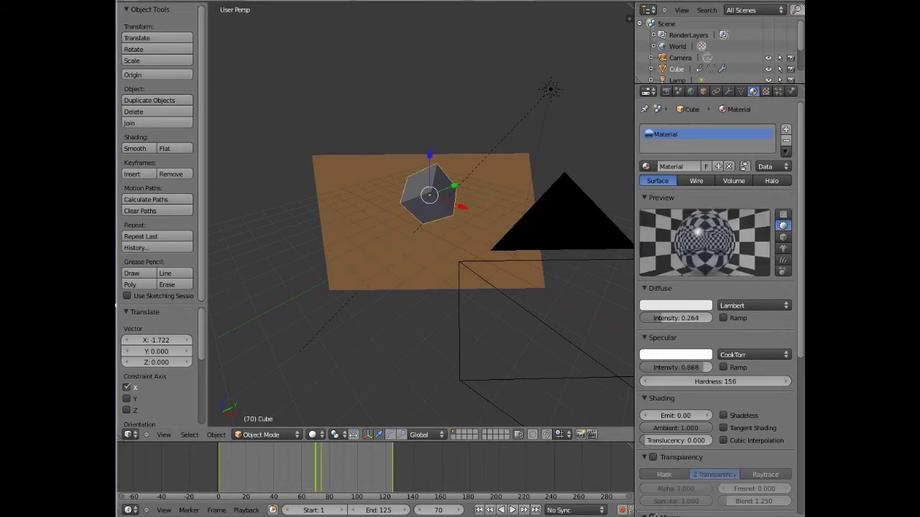
pyautogui.click(216, 435)
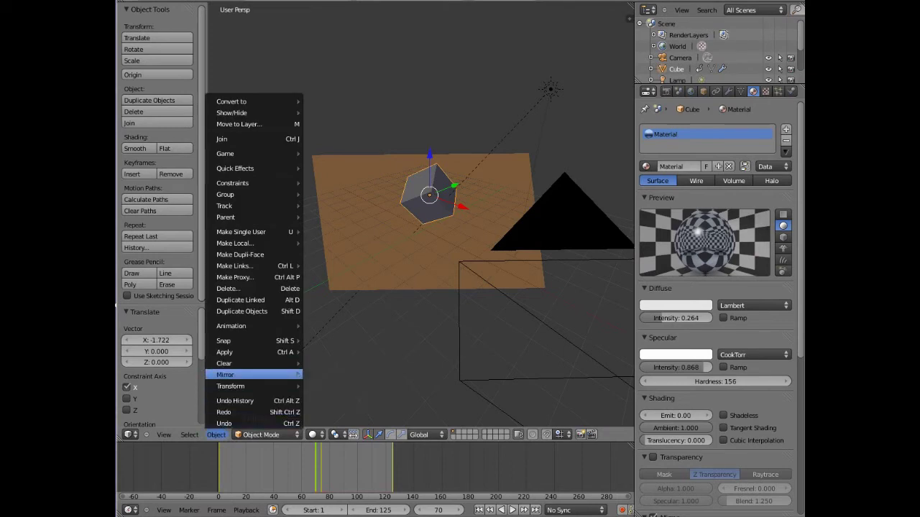
pyautogui.moveTo(237, 341)
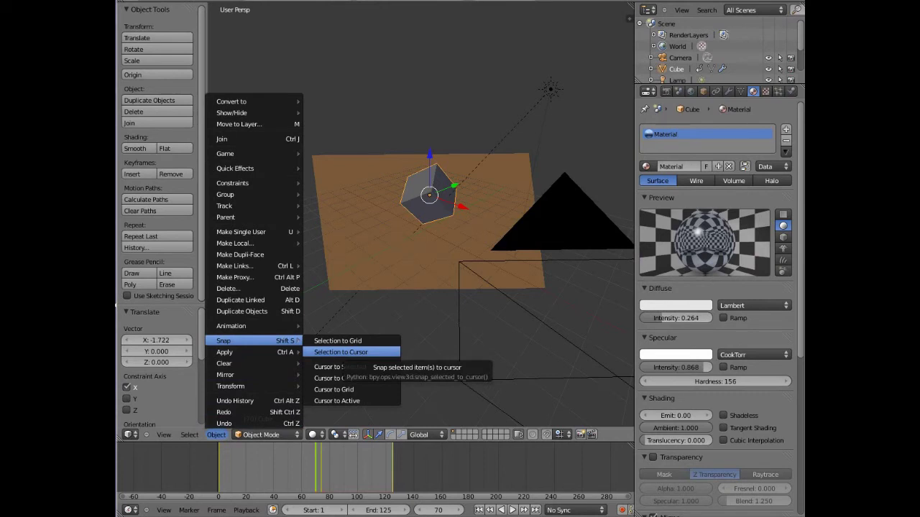
pyautogui.click(330, 367)
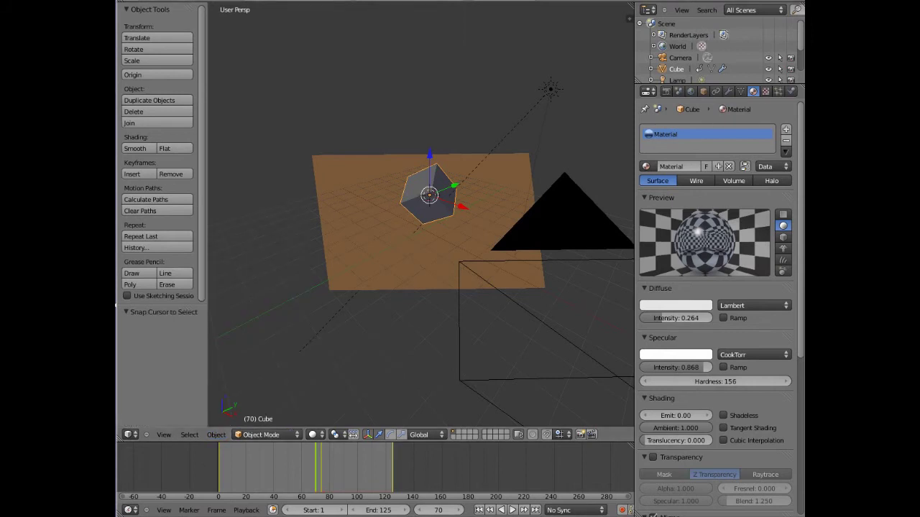
pyautogui.hotkey('shift', 'a')
pyautogui.moveTo(188, 5)
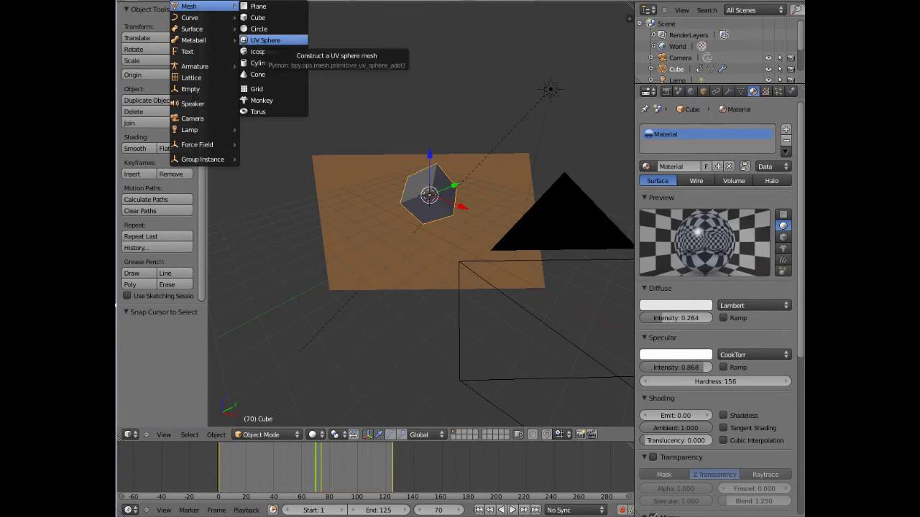
pyautogui.click(273, 41)
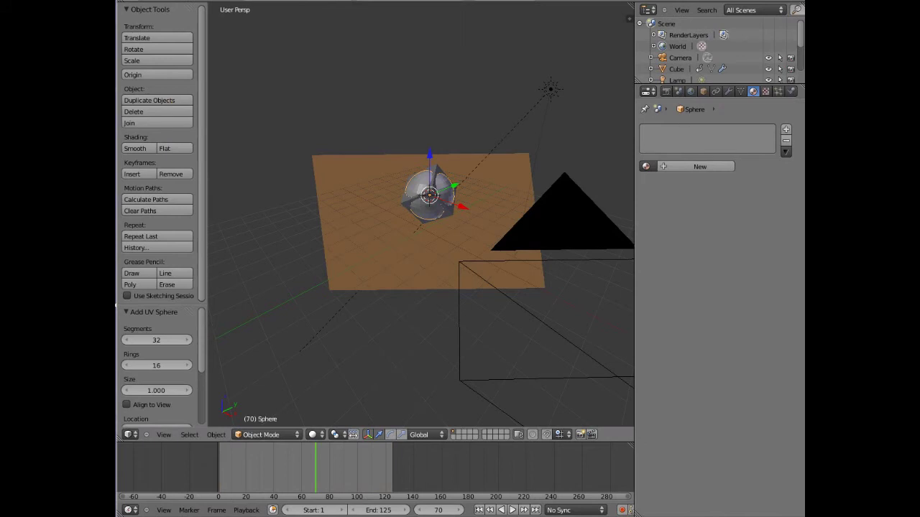
# Move the sphere by about -3.088 along X out of the cube and scale it down to about 0.146.
pyautogui.press('g')
pyautogui.press('x')
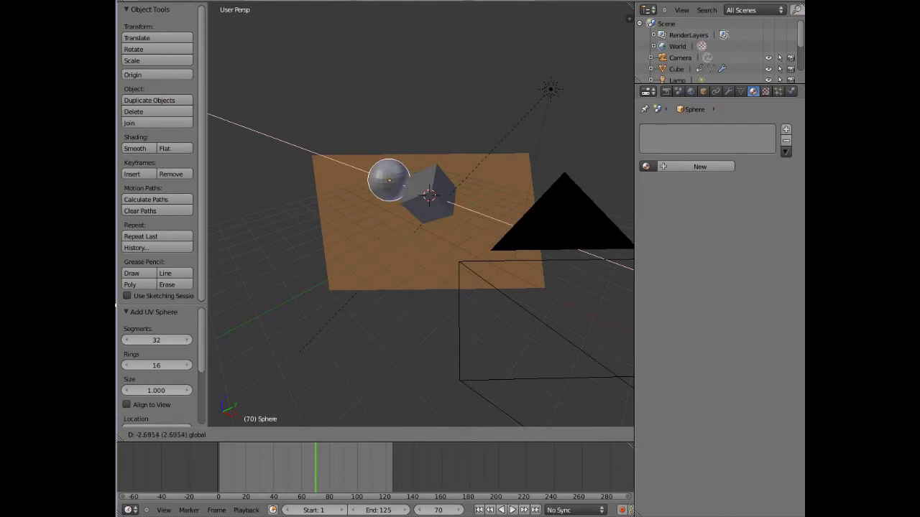
pyautogui.press('Return')
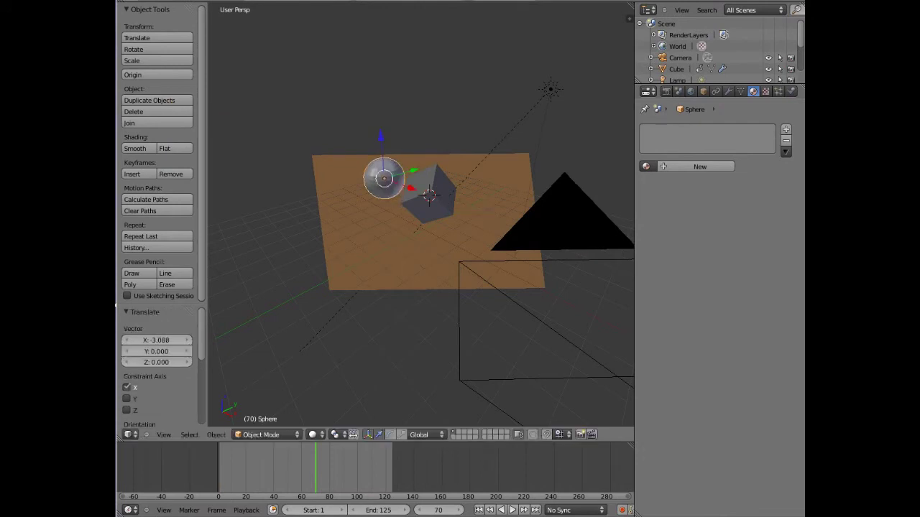
pyautogui.press('s')
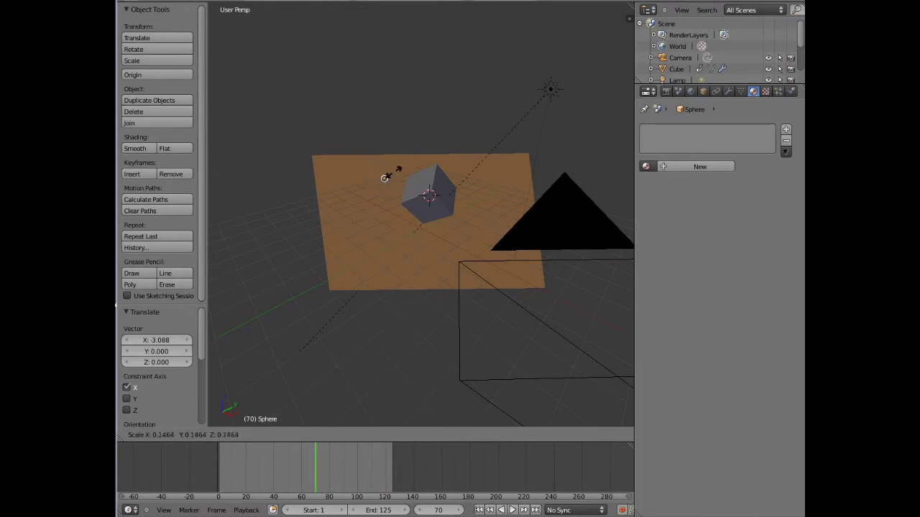
pyautogui.press('Return')
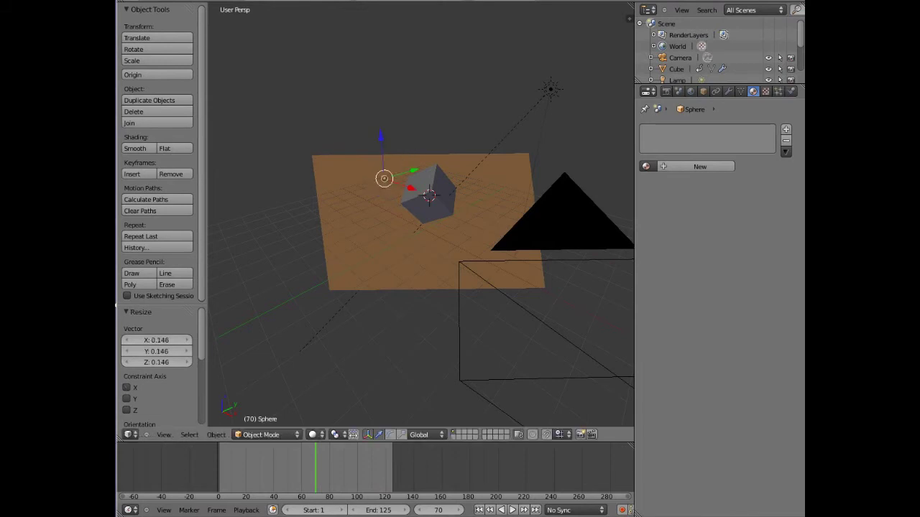
# Move the small sphere by about -12.355 along X, away from the cube and beyond the ground plane.
pyautogui.press('g')
pyautogui.press('x')
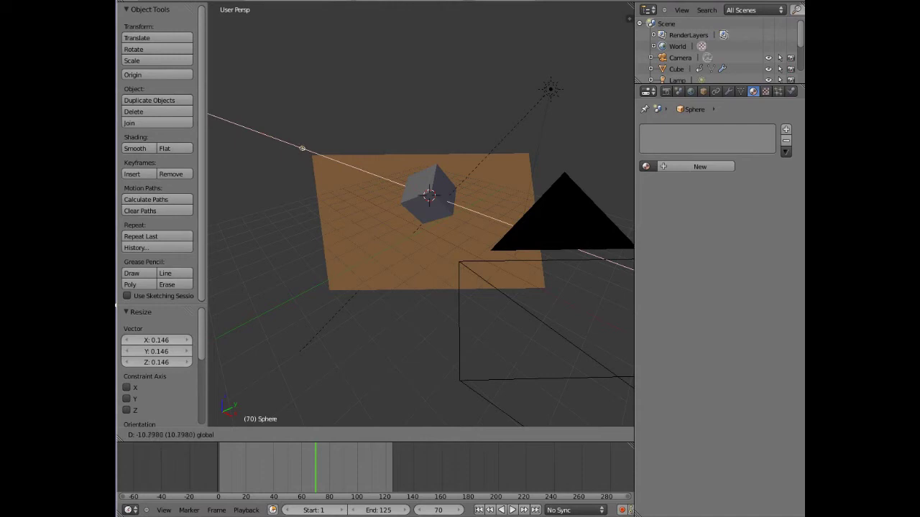
pyautogui.click(295, 146)
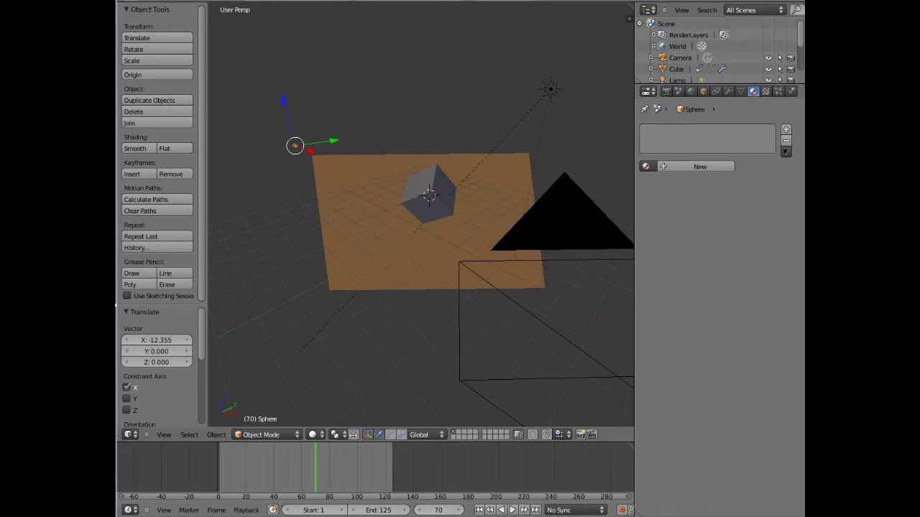
# Insert a Location keyframe for the sphere at frame 61.
pyautogui.click(303, 467)
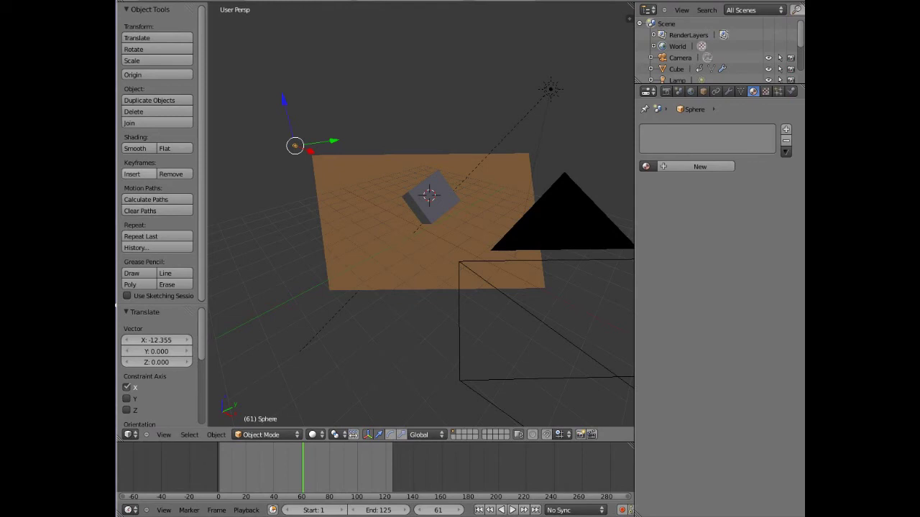
pyautogui.click(132, 174)
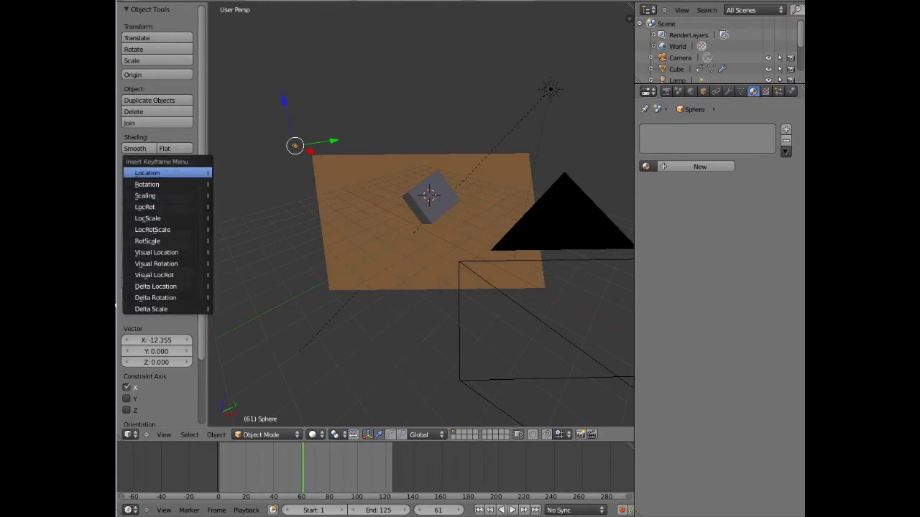
pyautogui.press('Return')
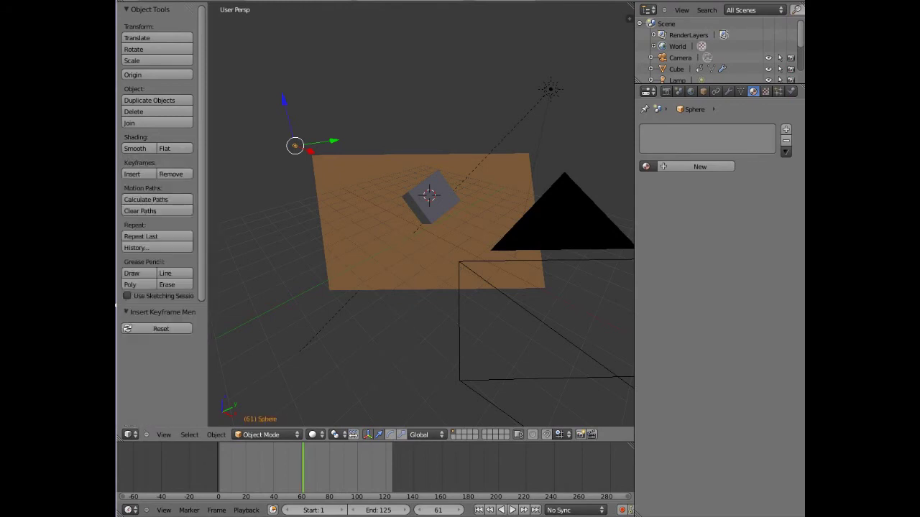
# Try to move the sphere by about 14.321 along X up to the cube while still at frame 61.
pyautogui.moveTo(311, 150); pyautogui.dragTo(335, 160)
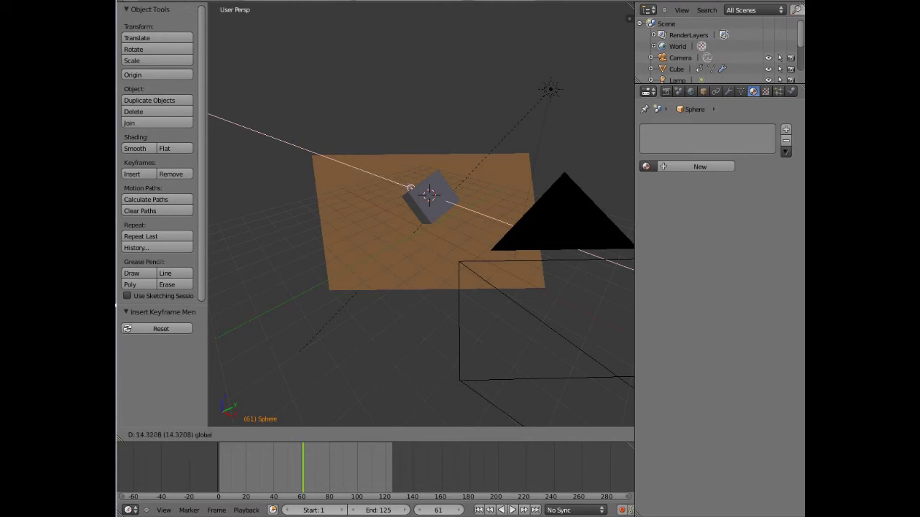
pyautogui.press('Return')
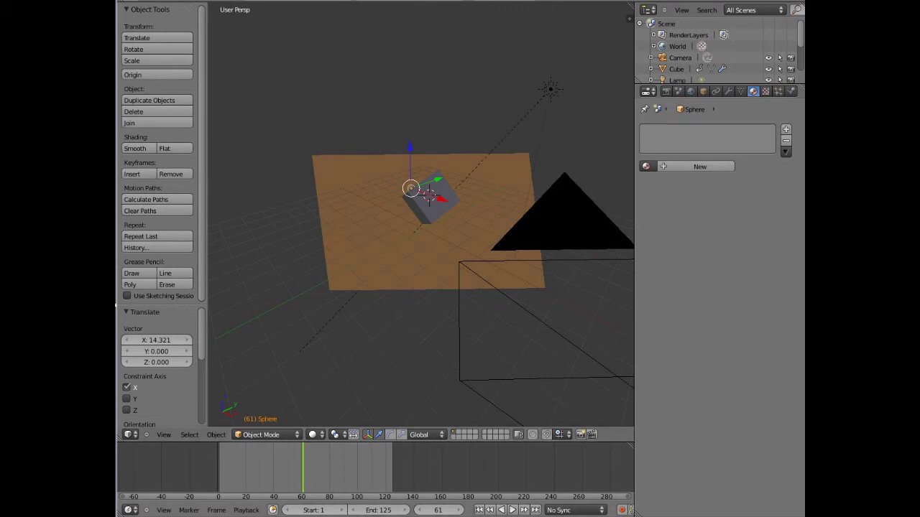
# At frame 70, move the sphere by about 13.996 along X up to the cube and insert a Location keyframe.
pyautogui.hotkey('alt', 'a')
pyautogui.press('Left')
pyautogui.press('Left')
pyautogui.press('Left')
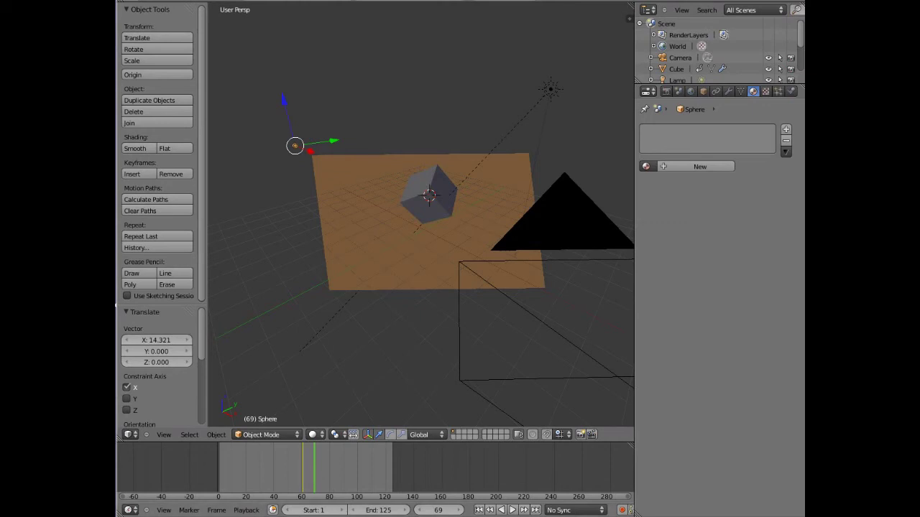
pyautogui.press('Right')
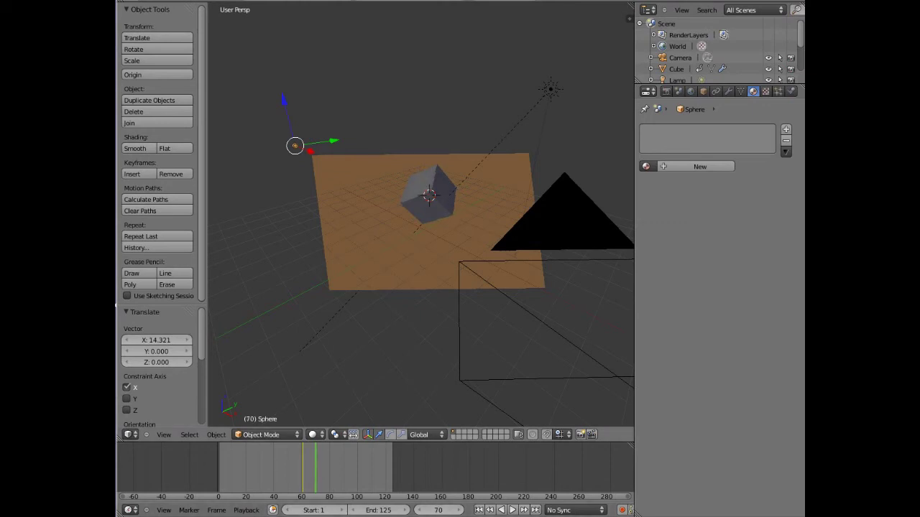
pyautogui.press('g')
pyautogui.press('x')
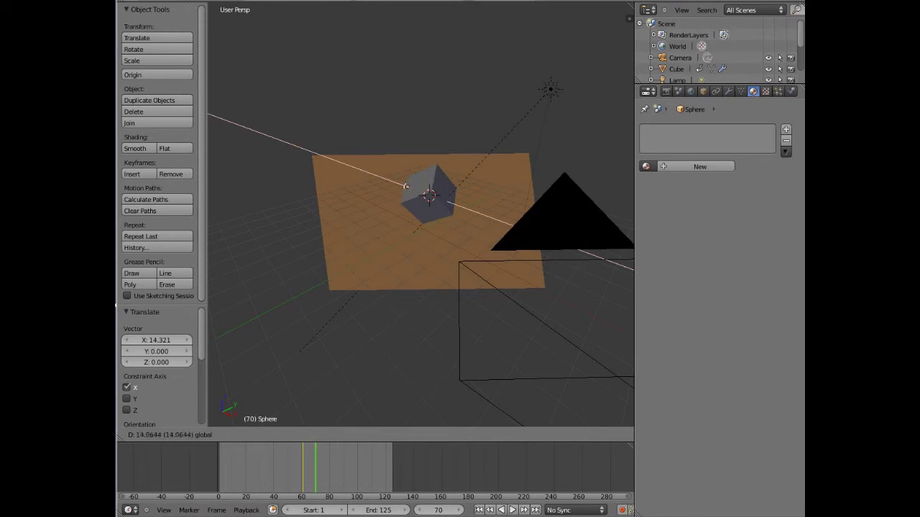
pyautogui.press('Return')
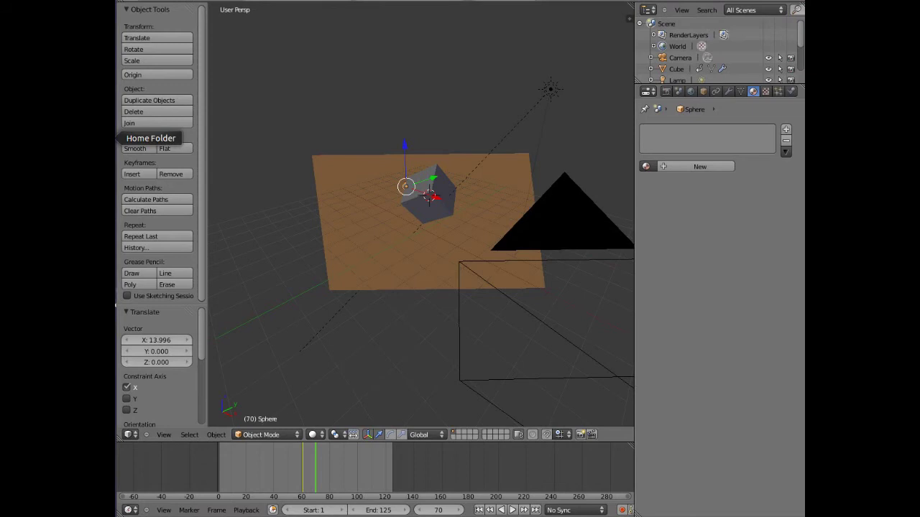
pyautogui.click(131, 174)
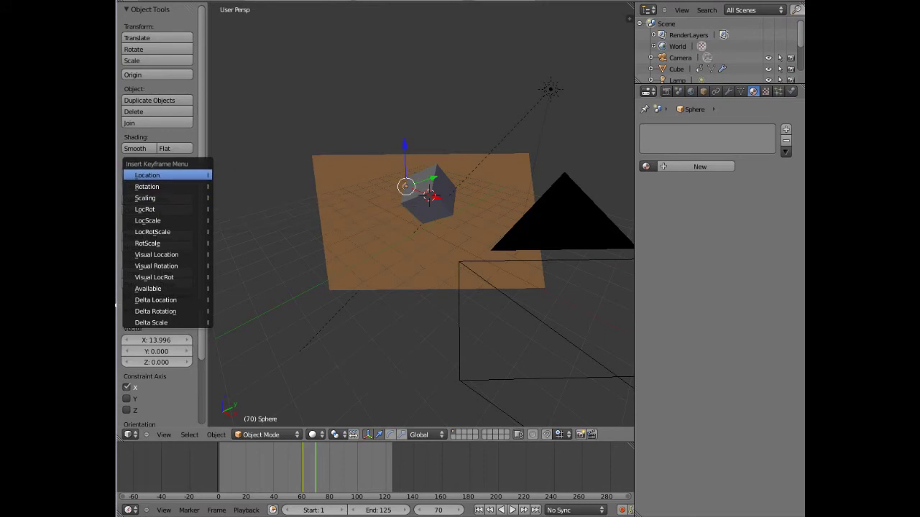
pyautogui.click(146, 175)
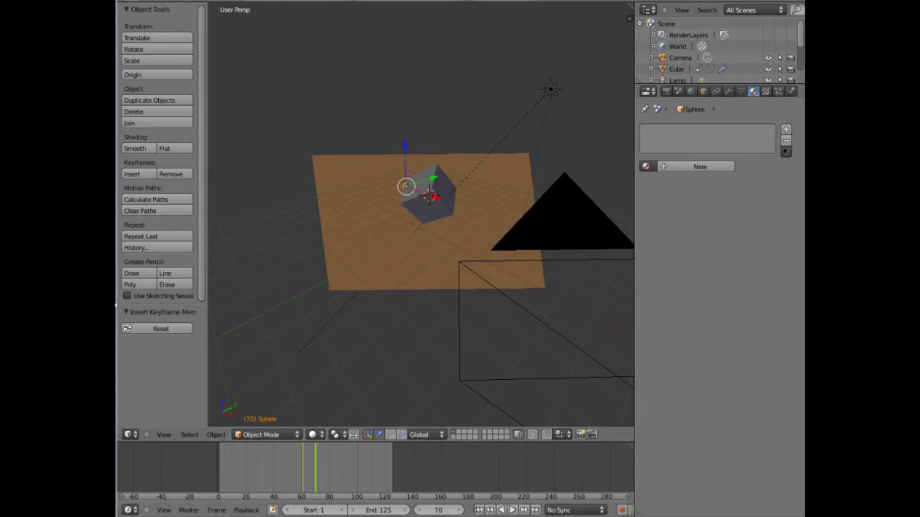
# At frame 80, move the sphere by about 6.209 along X past the cube and insert a Location keyframe.
pyautogui.press('Up')
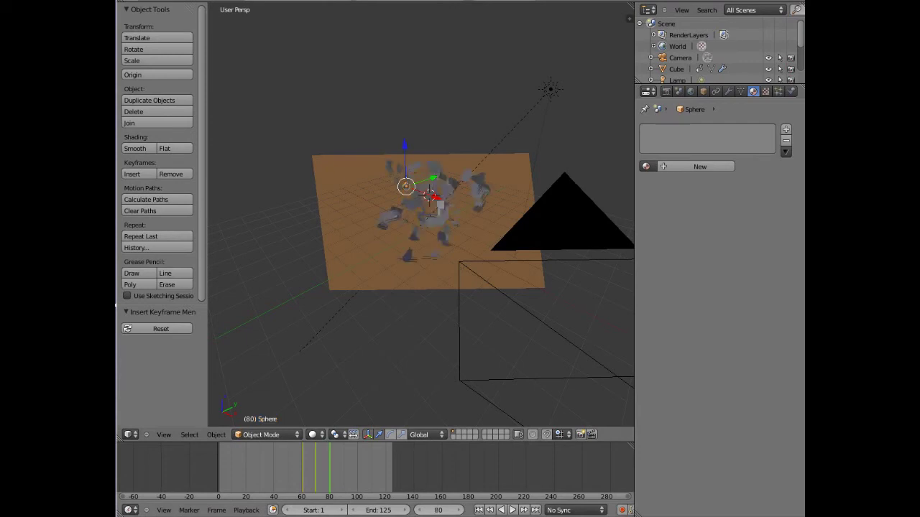
pyautogui.press('g')
pyautogui.press('x')
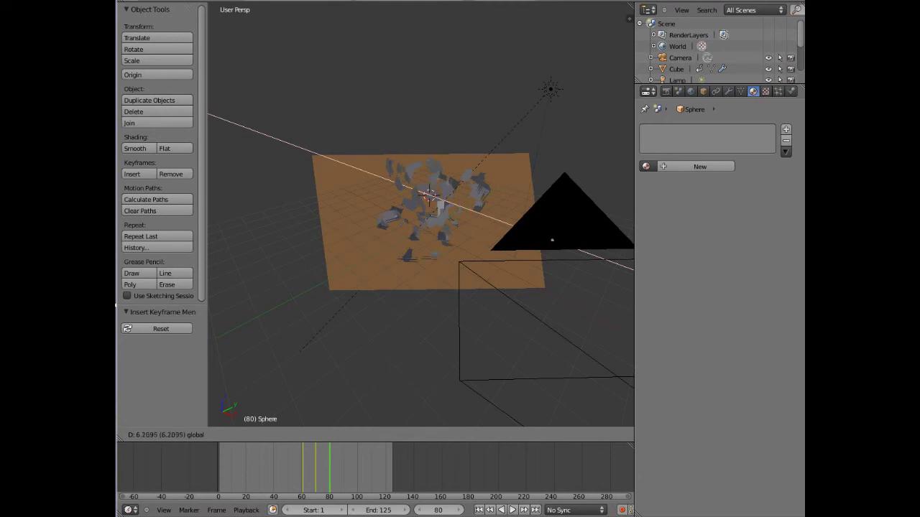
pyautogui.press('Return')
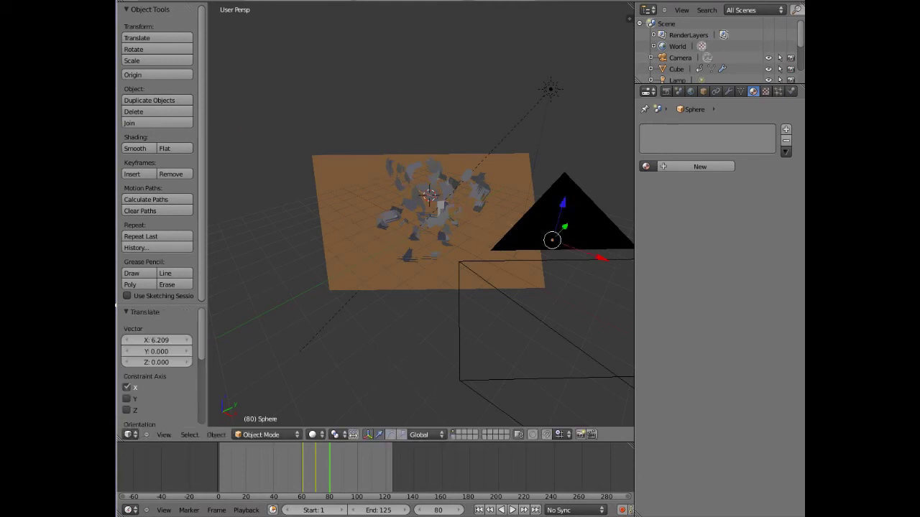
pyautogui.moveTo(429, 237); pyautogui.dragTo(480, 241, button='middle')
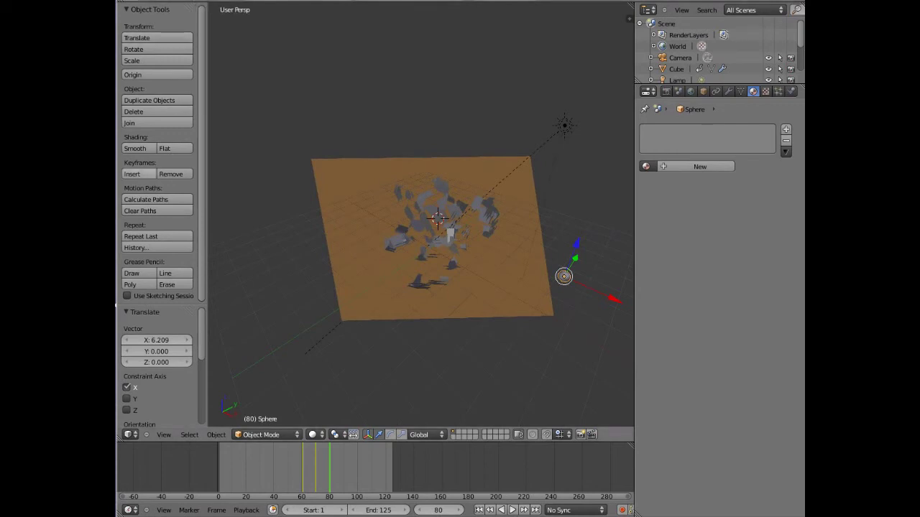
pyautogui.click(133, 174)
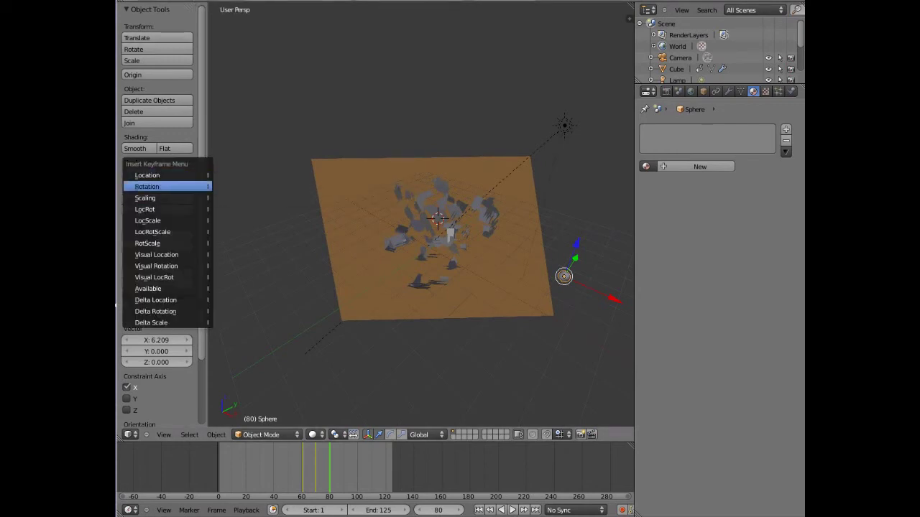
pyautogui.click(146, 174)
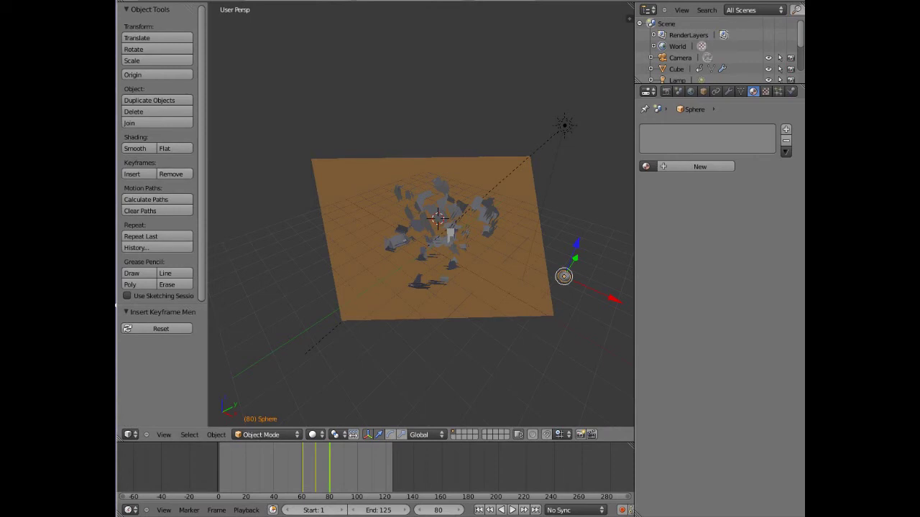
# At frame 90, move the sphere by about 4.977 further along X and insert a Location keyframe.
pyautogui.scroll(-4, 420, 216)
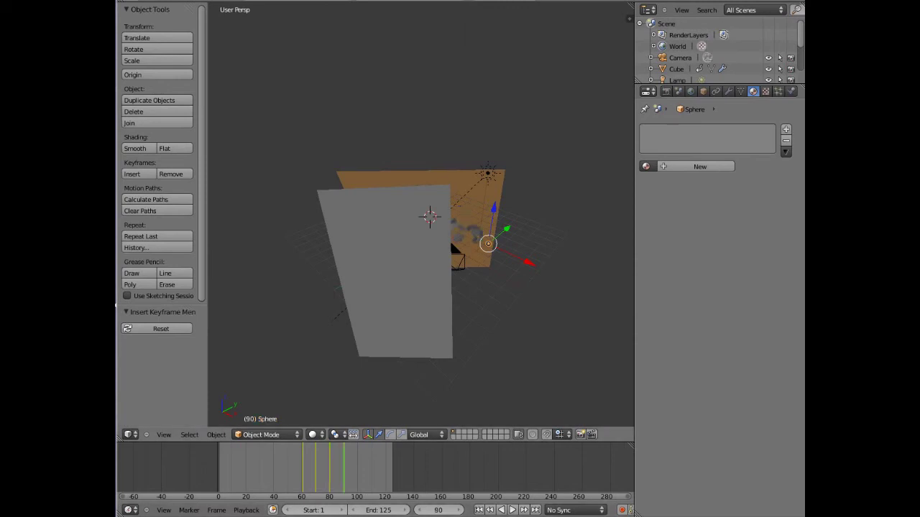
pyautogui.press('g')
pyautogui.press('x')
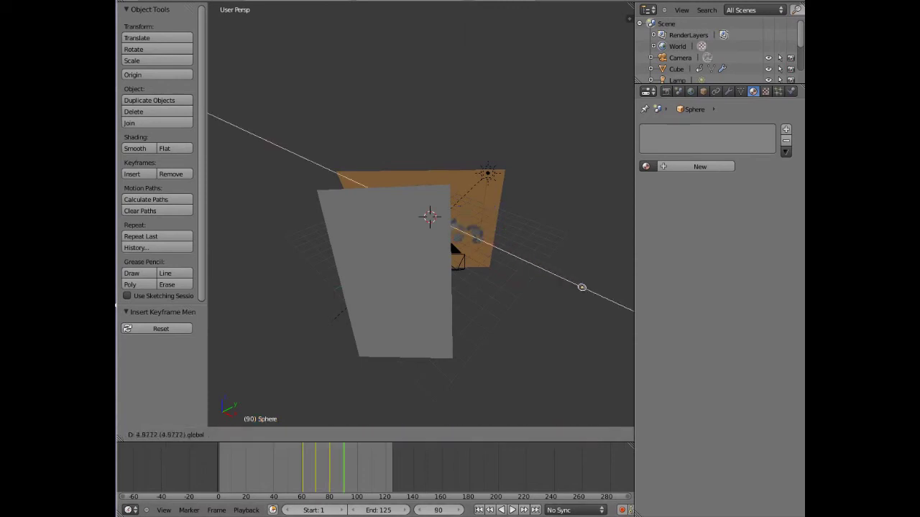
pyautogui.press('Return')
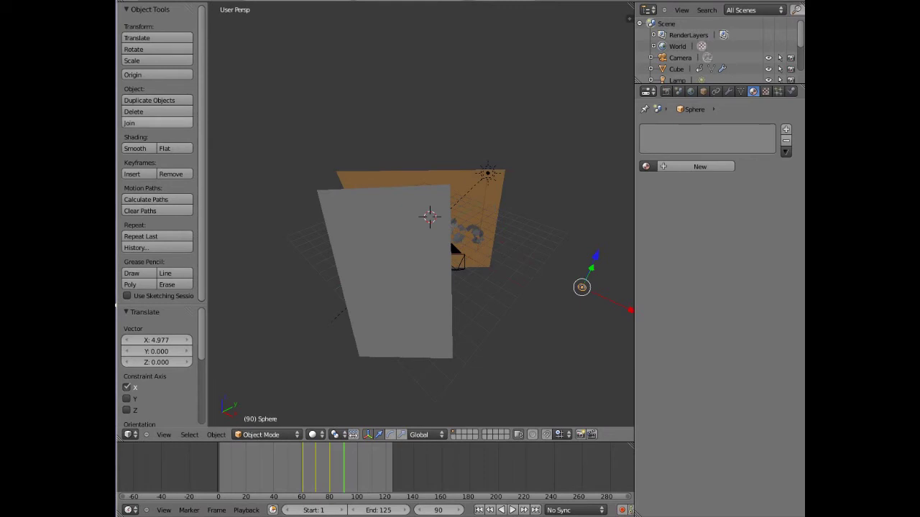
pyautogui.click(132, 174)
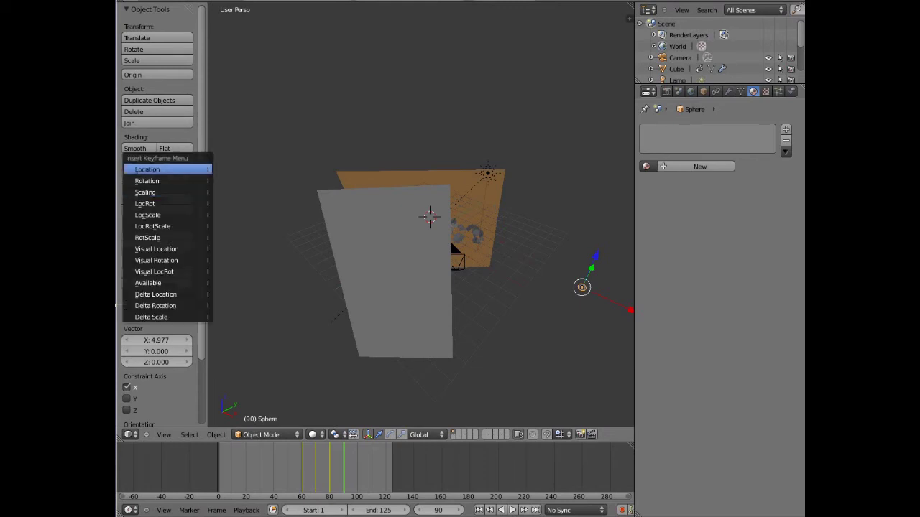
pyautogui.press('Return')
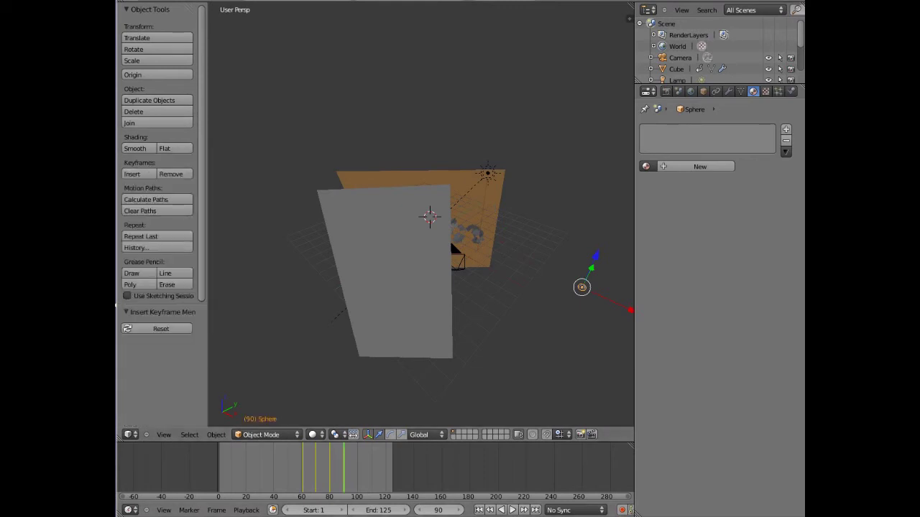
# Look through the camera and run through the animation to check the sphere's flight and the explosion.
pyautogui.click(164, 435)
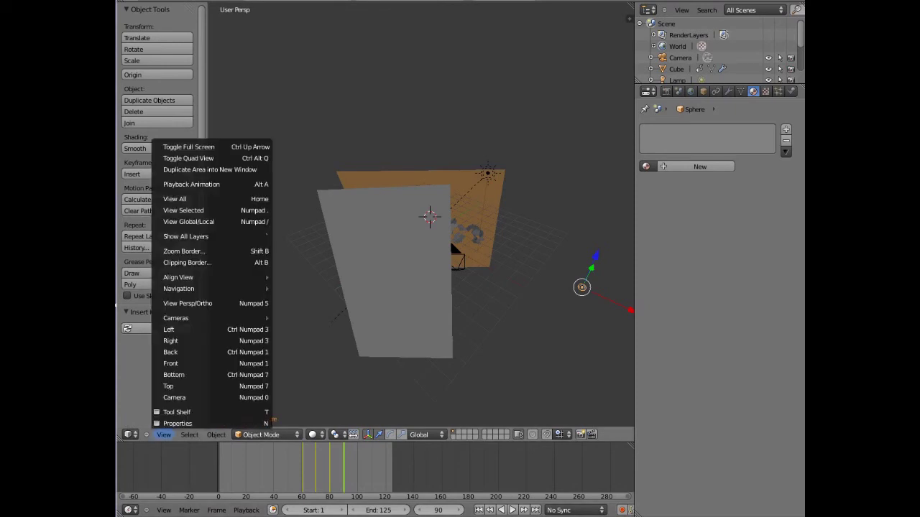
pyautogui.click(180, 394)
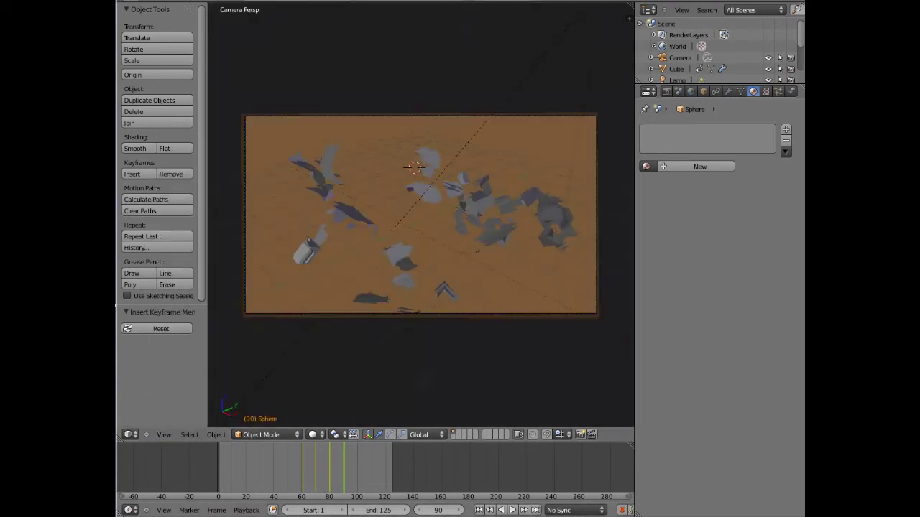
pyautogui.click(225, 467)
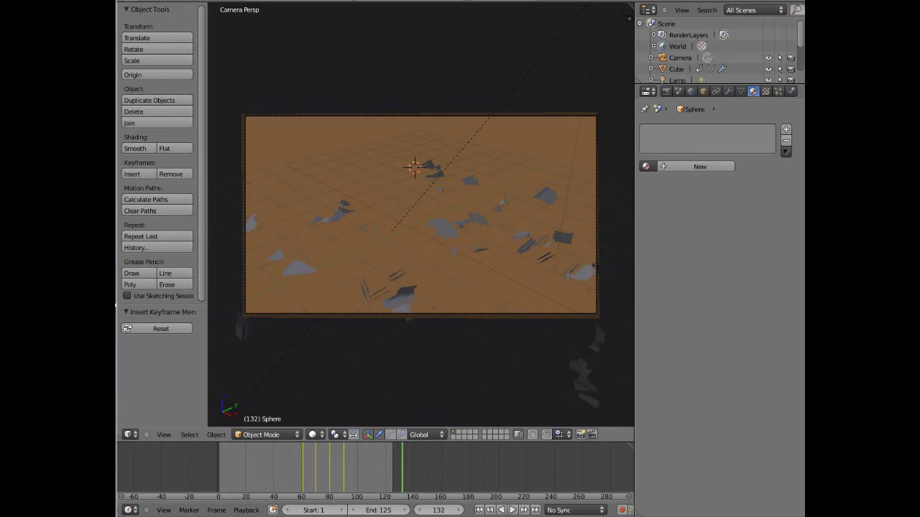
# Add a new material to the sphere and set its diffuse colour to light purple.
pyautogui.scroll(-4, 718, 51)
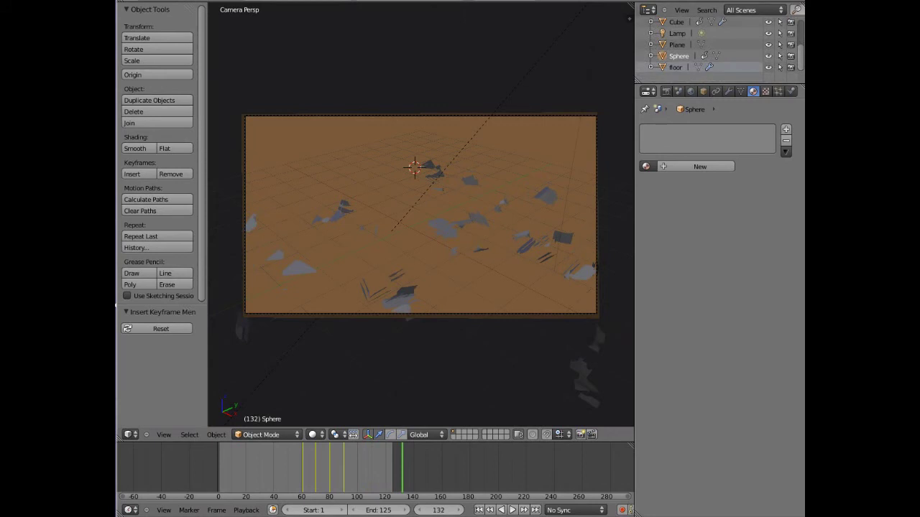
pyautogui.click(700, 166)
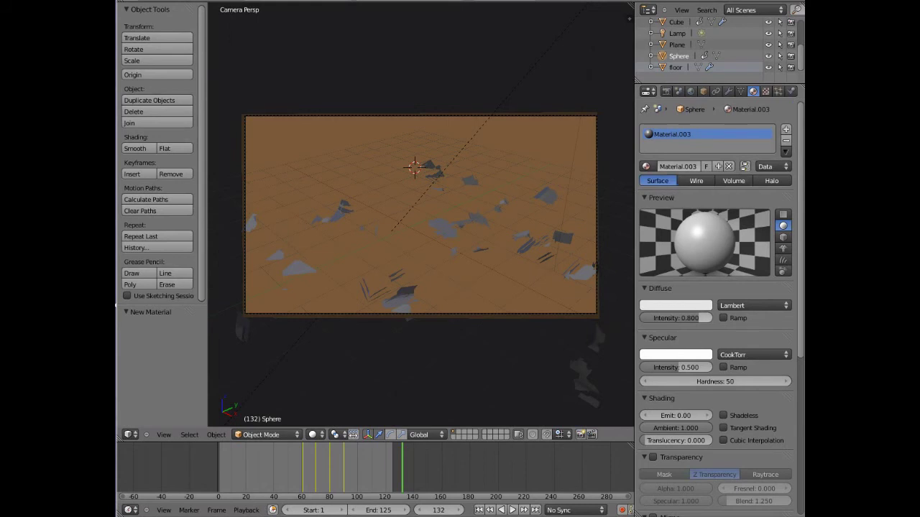
pyautogui.click(676, 306)
pyautogui.moveTo(653, 194); pyautogui.dragTo(667, 205)
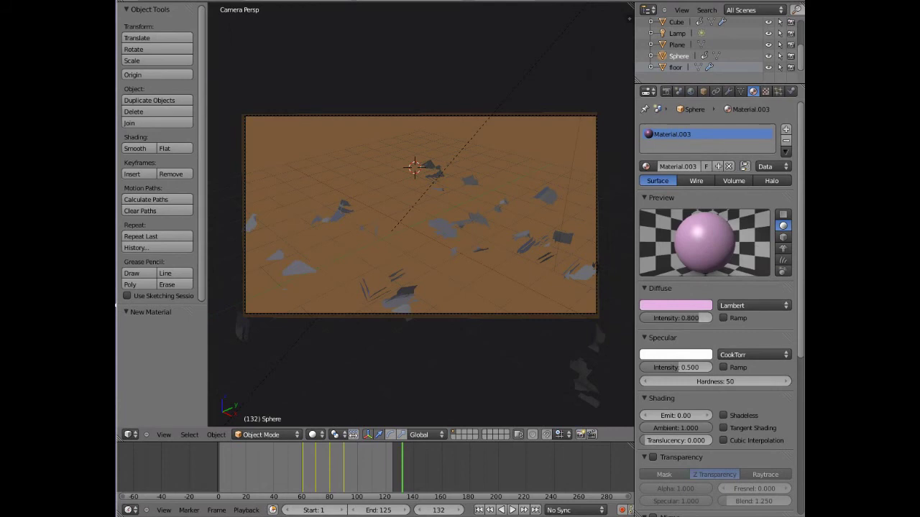
pyautogui.click(675, 306)
pyautogui.moveTo(668, 206); pyautogui.dragTo(679, 186)
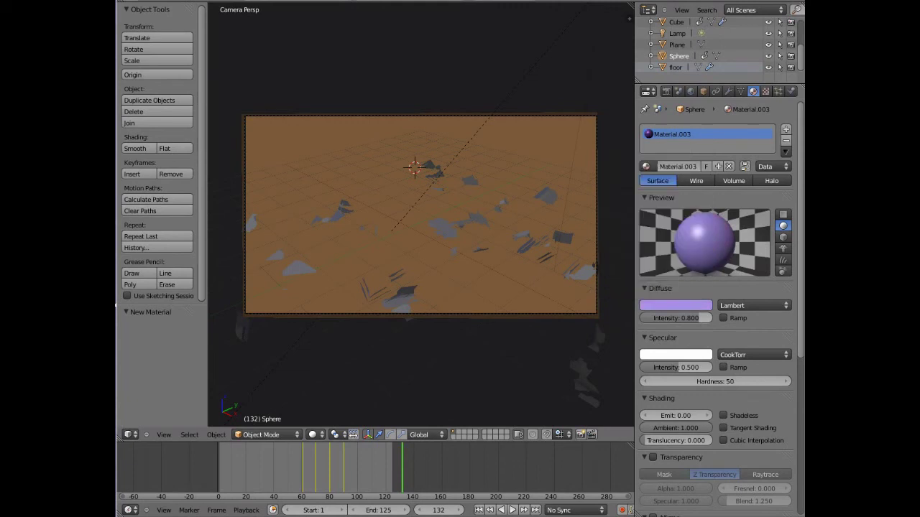
# Set the sphere material's specular intensity to 0.460 and enable Z Transparency with an alpha of 0.336.
pyautogui.moveTo(682, 367)
pyautogui.mouseDown()
pyautogui.moveTo(659, 367)
pyautogui.moveTo(673, 367)
pyautogui.mouseUp()
pyautogui.scroll(-5, 676, 367)
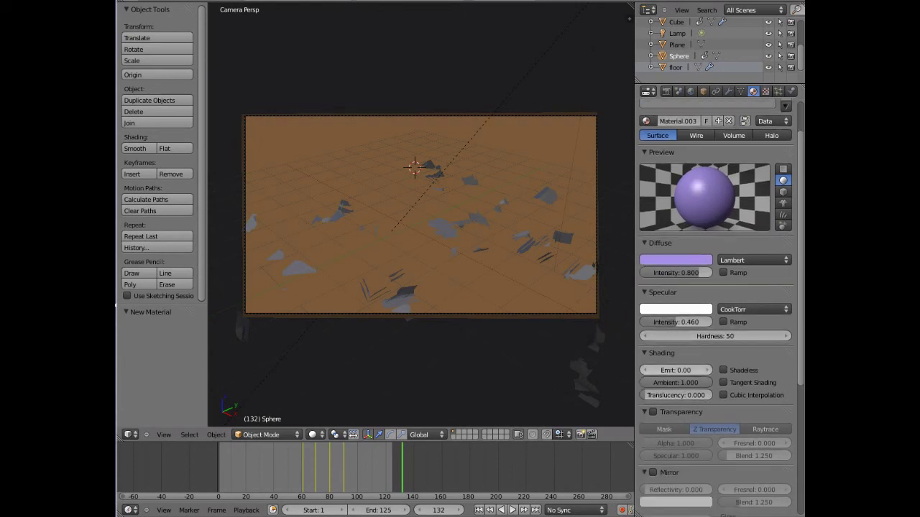
pyautogui.scroll(-6, 676, 323)
pyautogui.click(652, 298)
pyautogui.moveTo(704, 329); pyautogui.dragTo(672, 330)
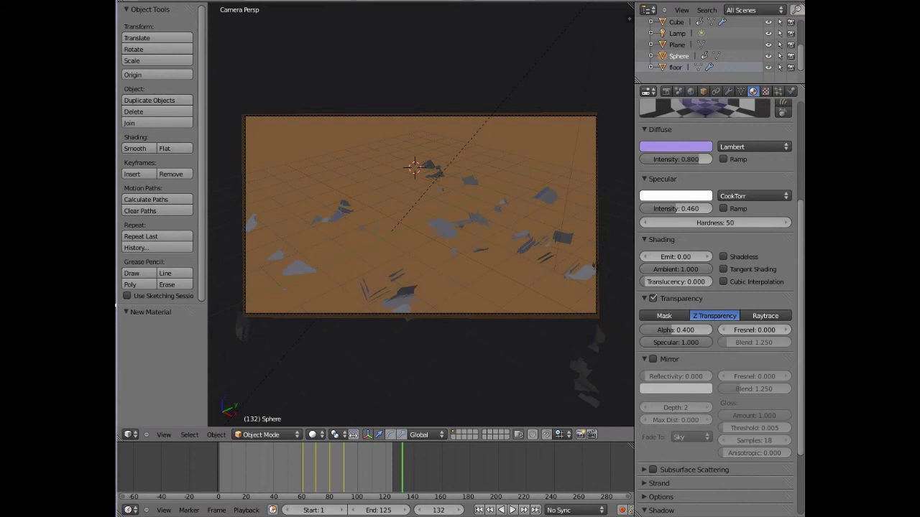
pyautogui.scroll(3, 715, 317)
pyautogui.scroll(-3, 715, 316)
pyautogui.moveTo(672, 330); pyautogui.dragTo(667, 330)
pyautogui.scroll(2, 715, 288)
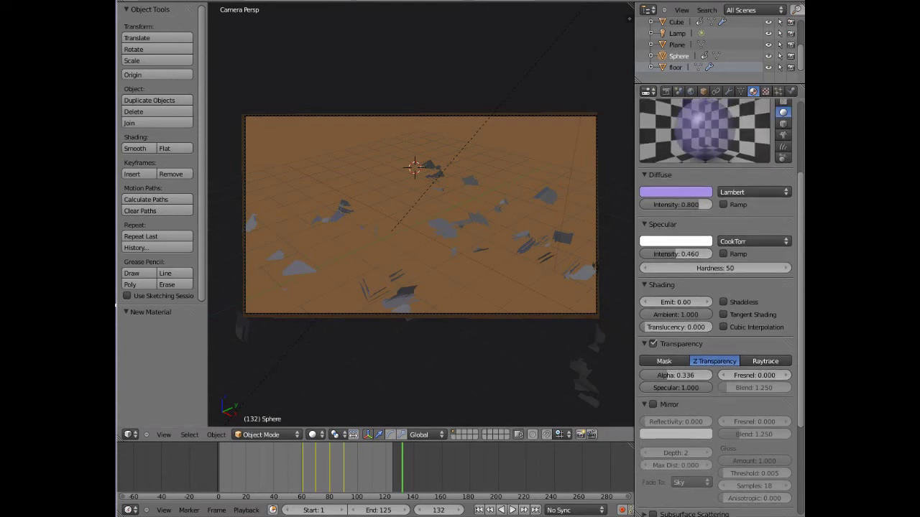
# Go to frame 69, where the sphere nears the cube, and render a test image.
pyautogui.click(307, 467)
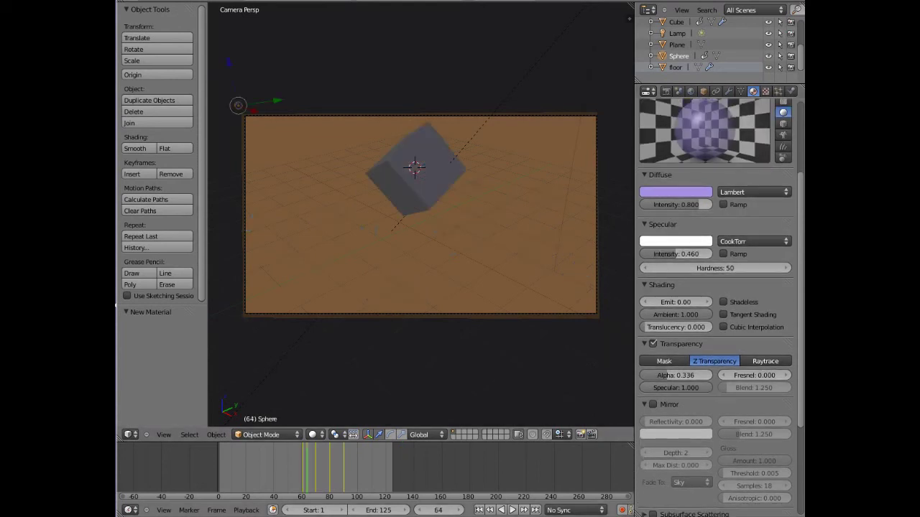
pyautogui.moveTo(324, 467); pyautogui.dragTo(316, 467)
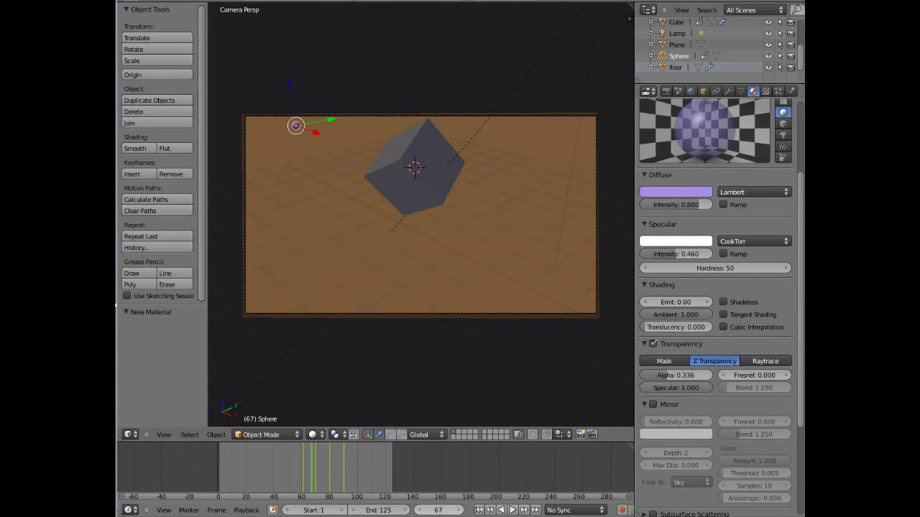
pyautogui.press('Right')
pyautogui.press('Right')
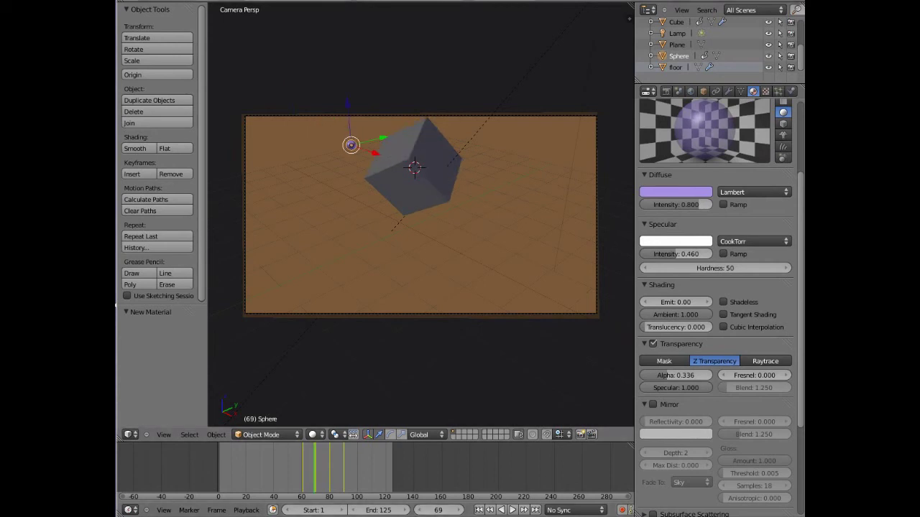
pyautogui.click(204, 1)
pyautogui.click(222, 5)
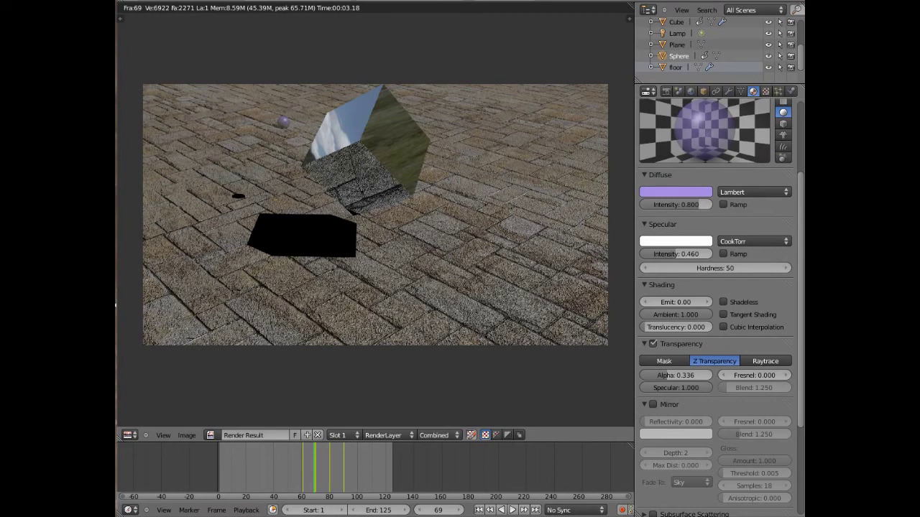
# Lower the sphere material's specular intensity to 0.308 and its alpha to 0.200, and render the frame again.
pyautogui.moveTo(677, 253); pyautogui.dragTo(667, 253)
pyautogui.moveTo(676, 375); pyautogui.dragTo(668, 375)
pyautogui.click(207, 1)
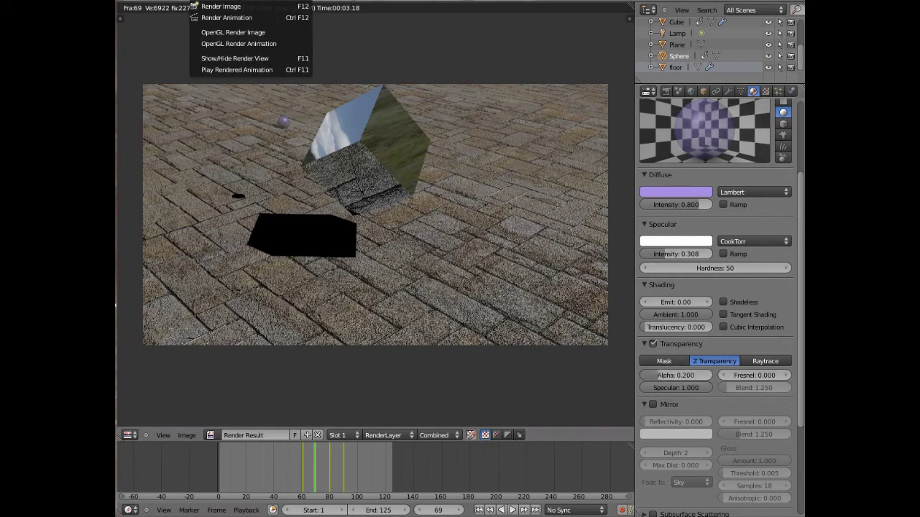
pyautogui.click(216, 8)
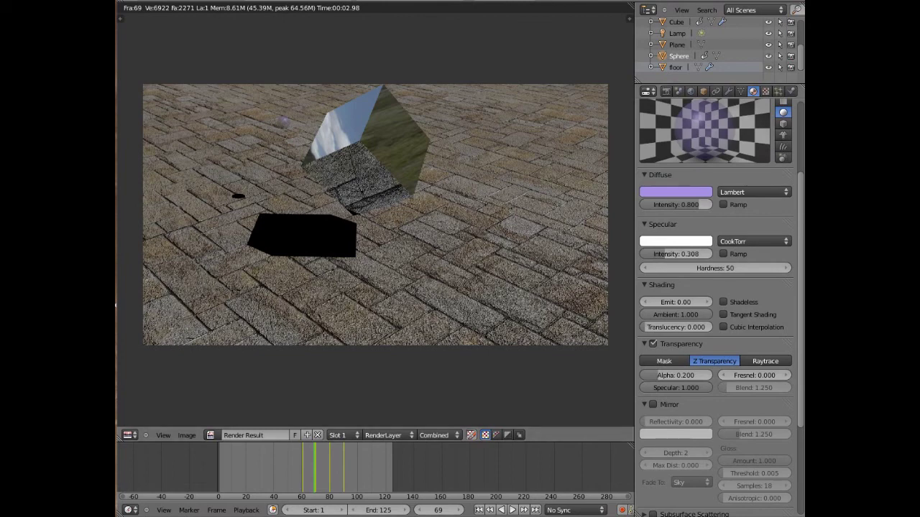
# Set the render anti-aliasing to 11 samples and check the performance and shading settings.
pyautogui.click(666, 91)
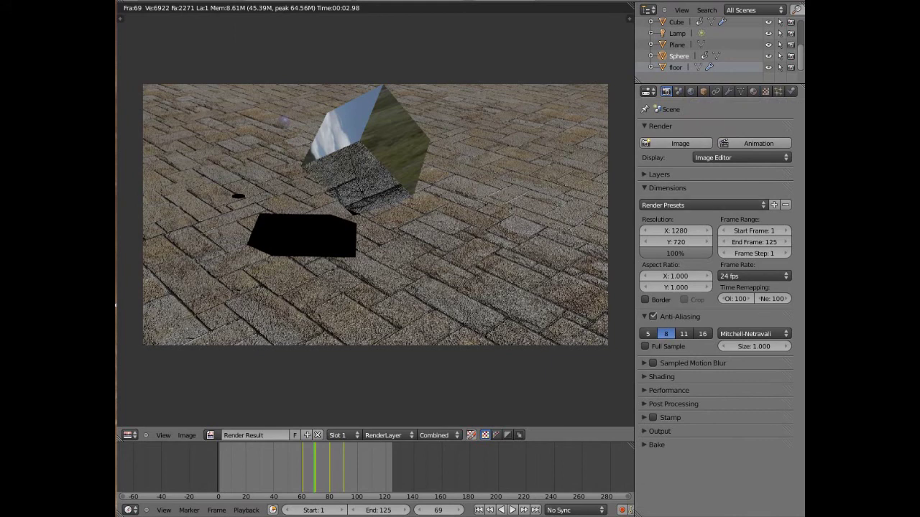
pyautogui.click(667, 188)
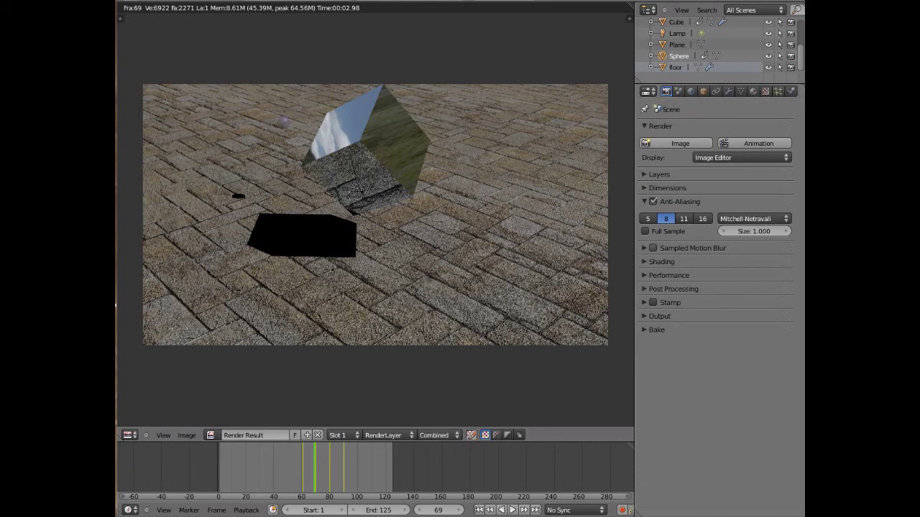
pyautogui.click(684, 218)
pyautogui.click(668, 275)
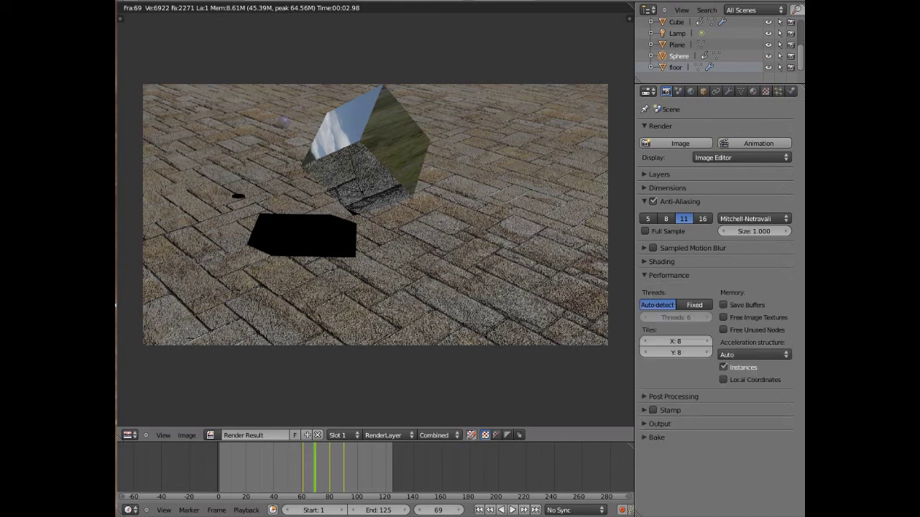
pyautogui.click(668, 275)
pyautogui.click(661, 261)
pyautogui.click(661, 262)
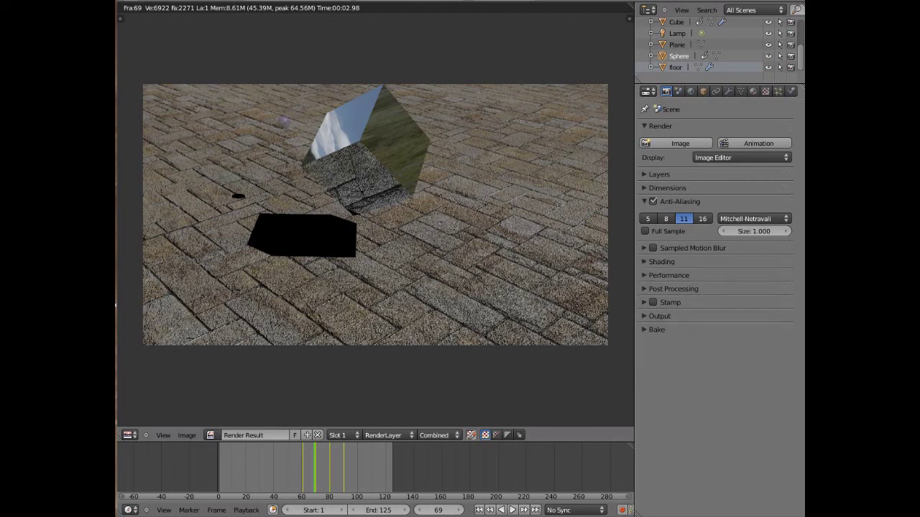
# Set the render output path to the Desktop folder with the file name cube.
pyautogui.click(659, 316)
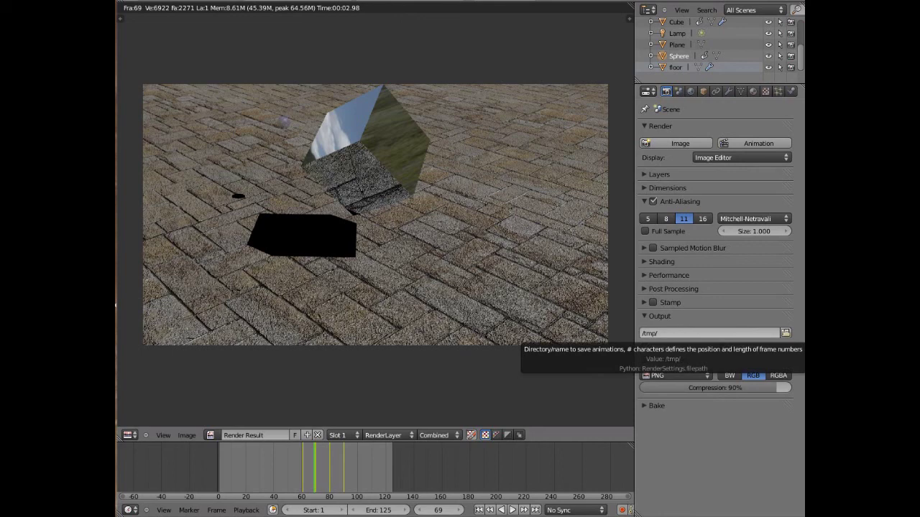
pyautogui.click(709, 333)
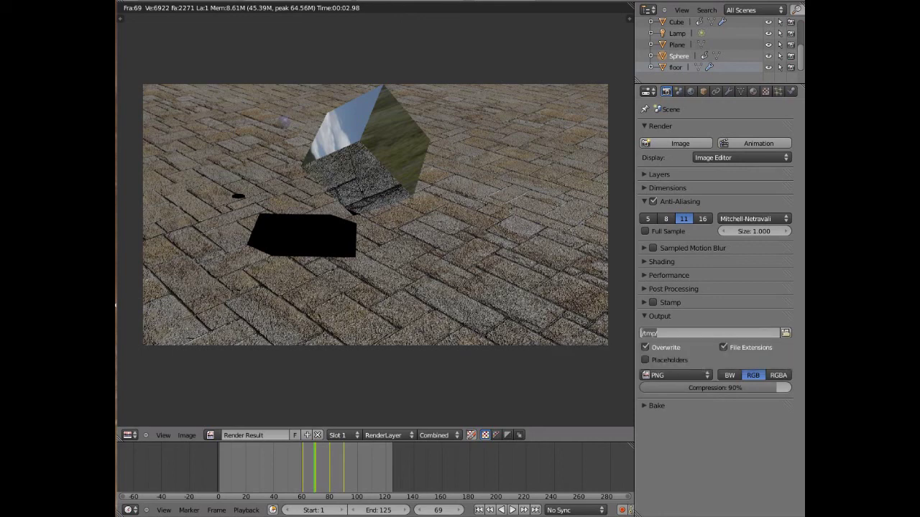
pyautogui.click(786, 332)
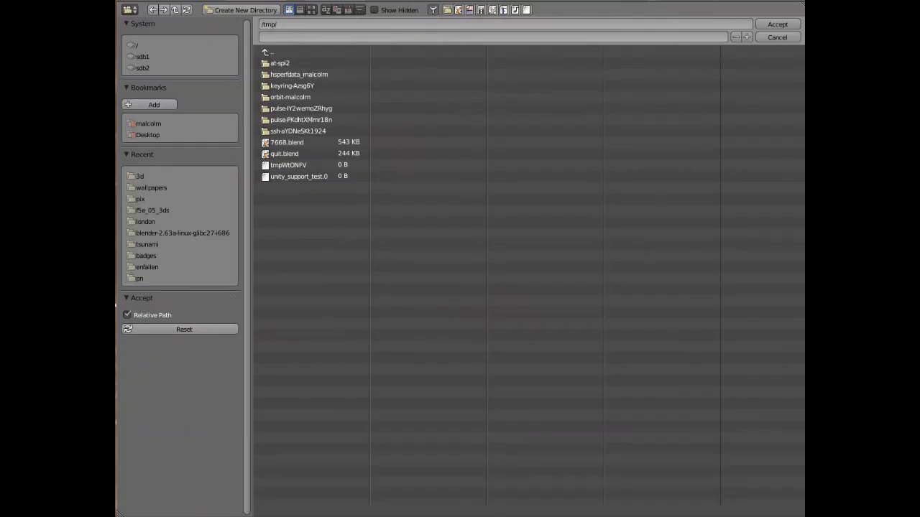
pyautogui.click(147, 135)
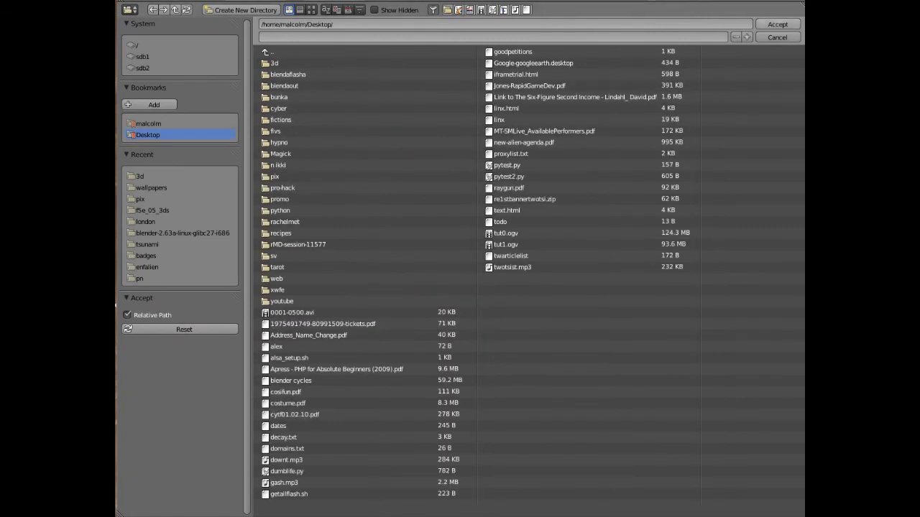
pyautogui.click(777, 24)
pyautogui.click(647, 333)
pyautogui.click(647, 333)
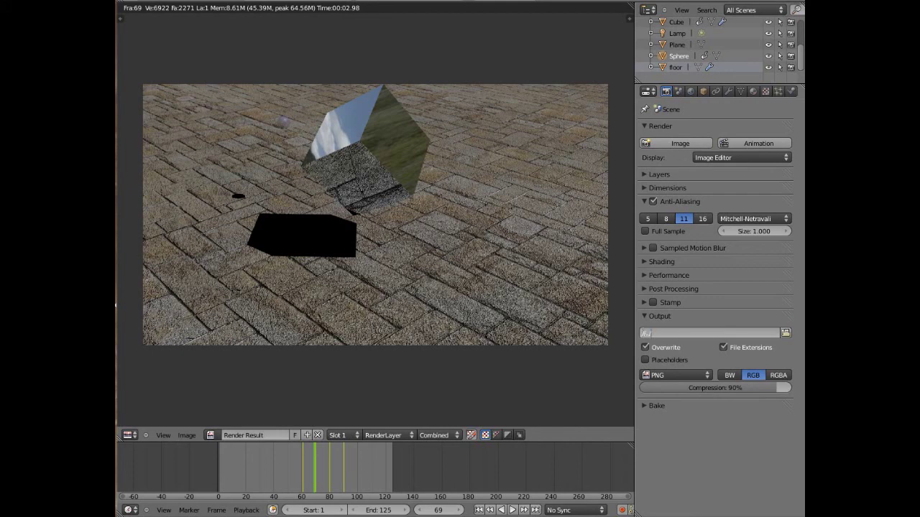
pyautogui.write('cube')
pyautogui.press('Return')
# Choose Xvid as the output file format and save the project file.
pyautogui.click(675, 375)
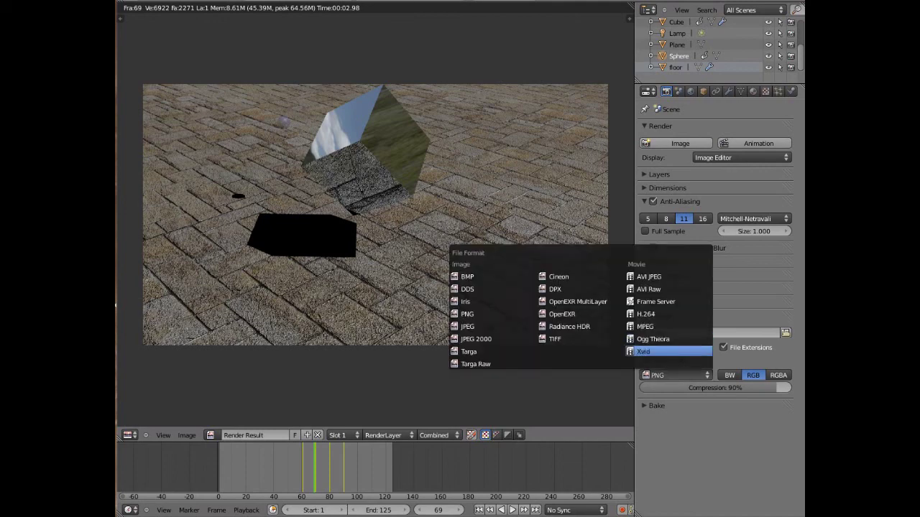
pyautogui.click(669, 351)
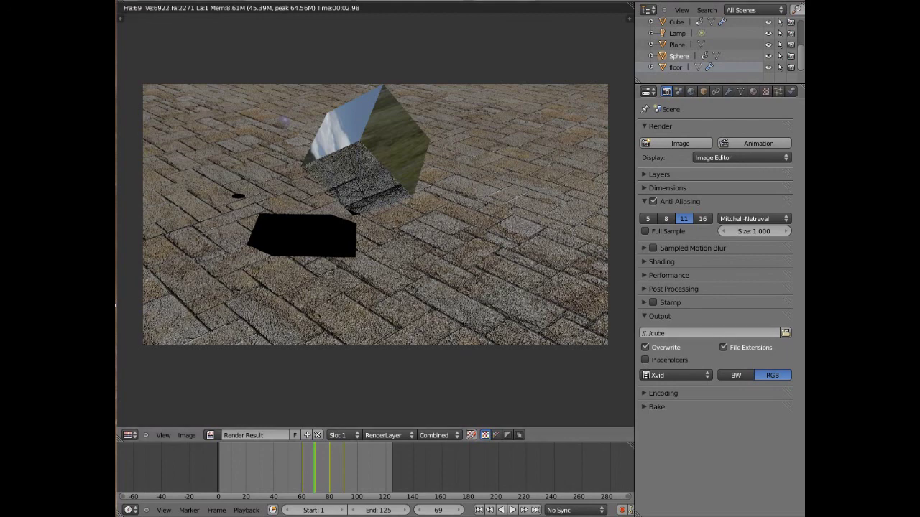
pyautogui.click(162, 2)
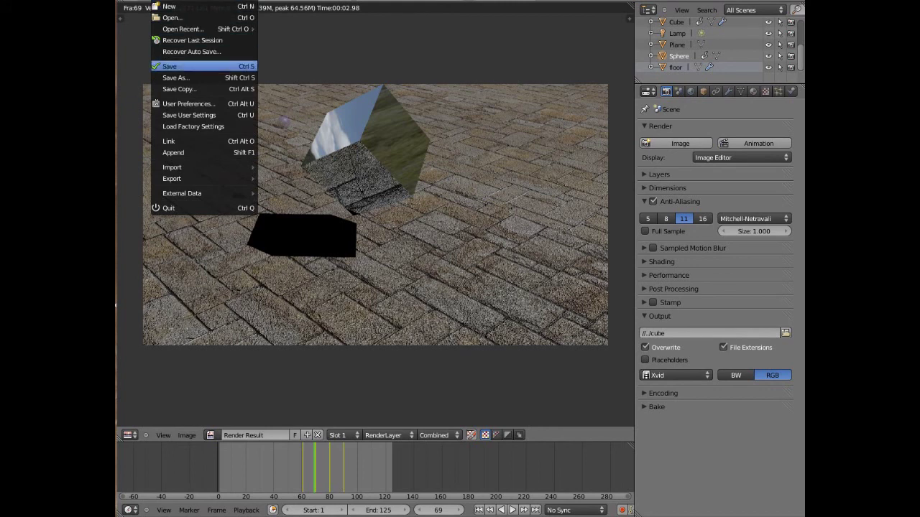
pyautogui.click(170, 66)
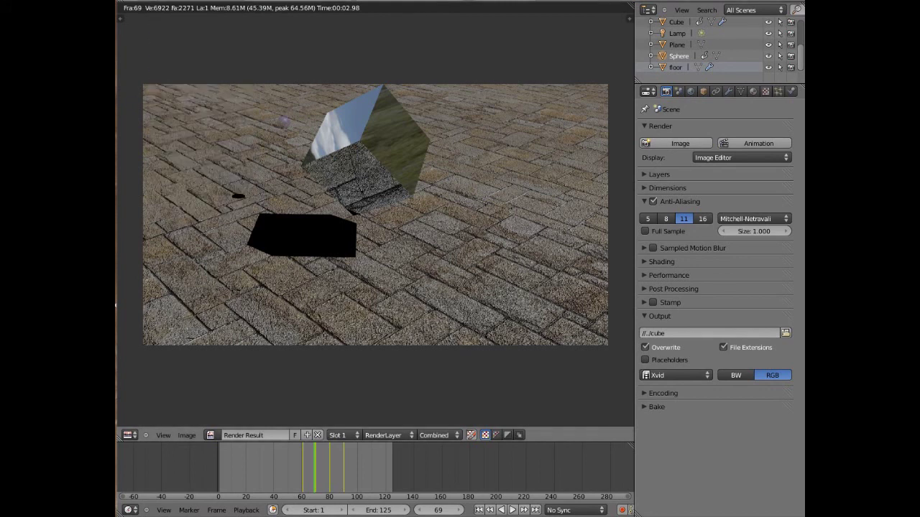
# Start rendering the animation, and stop after the first few frames to return to the 3D view.
pyautogui.click(205, 2)
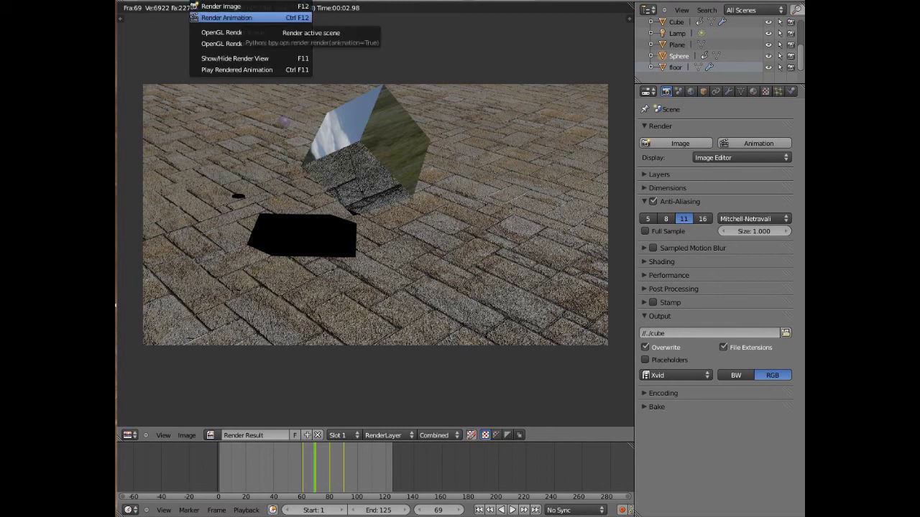
pyautogui.click(237, 17)
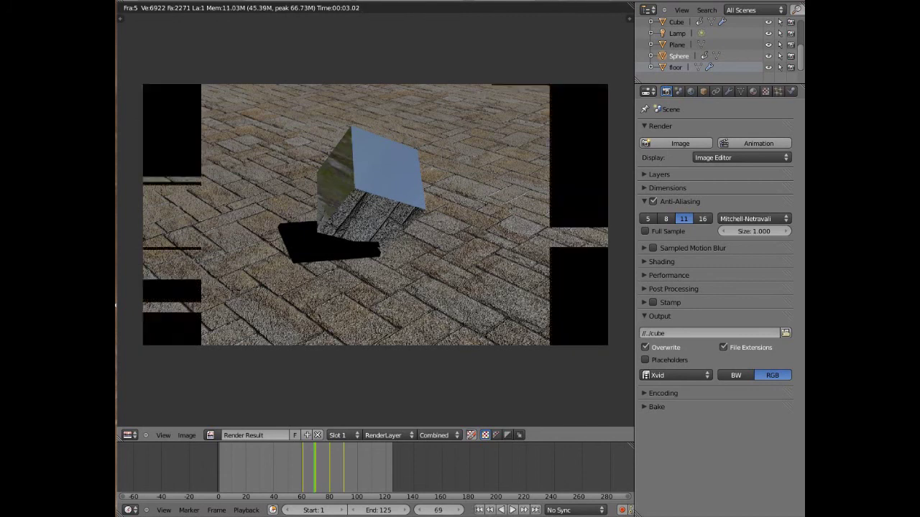
pyautogui.click(204, 2)
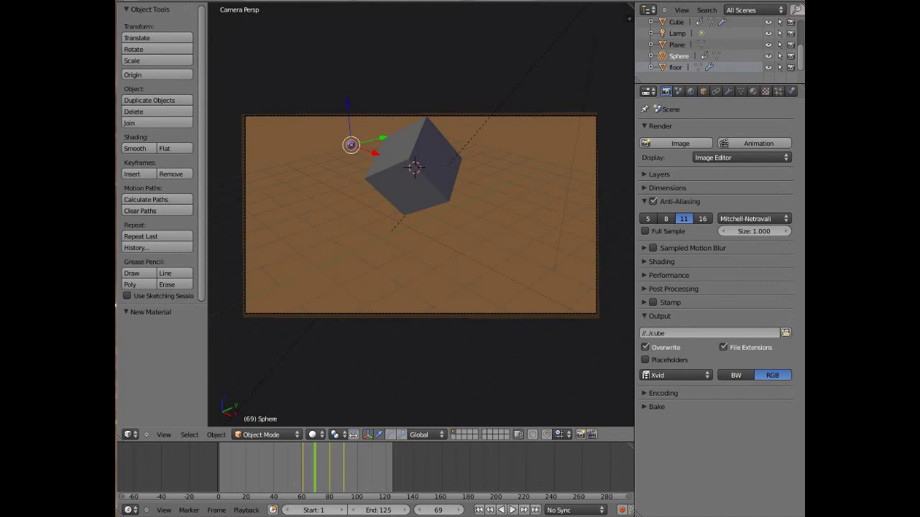
# Go to frame 0 and add a point lamp at the 3D cursor.
pyautogui.moveTo(315, 467); pyautogui.dragTo(218, 467)
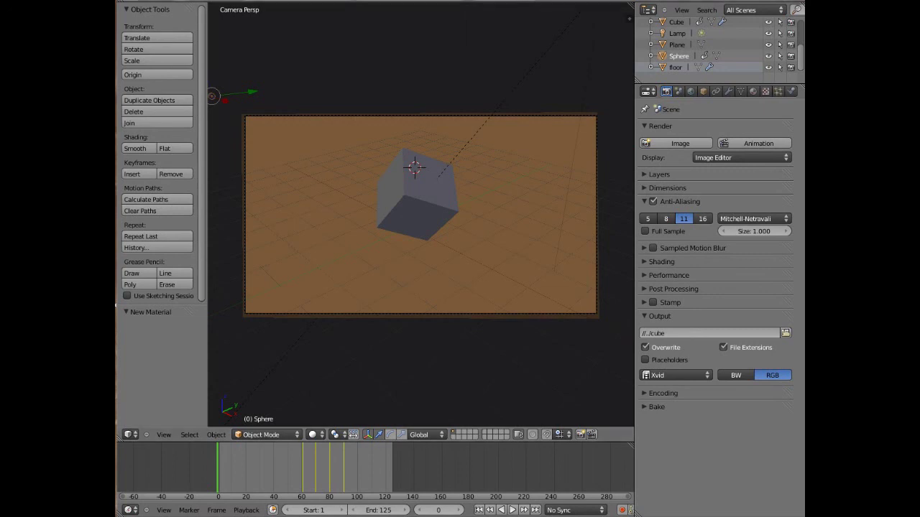
pyautogui.hotkey('shift', 'a')
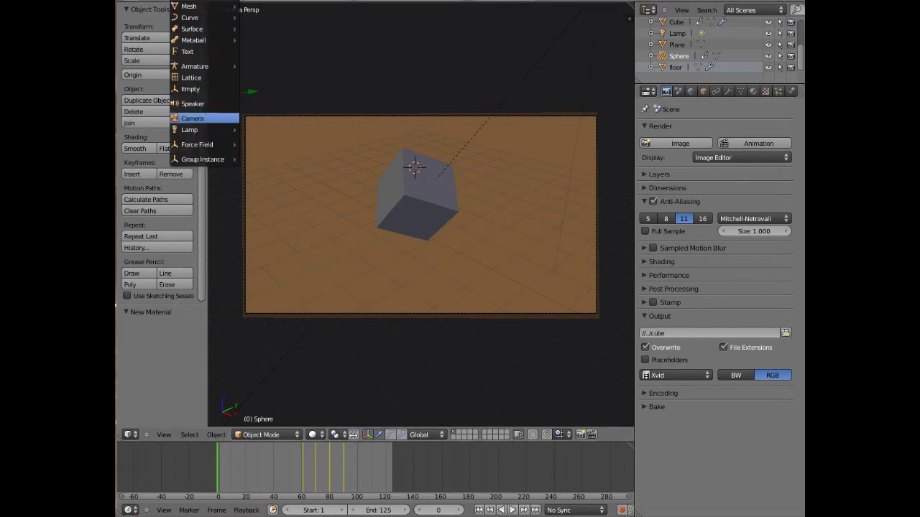
pyautogui.moveTo(205, 129)
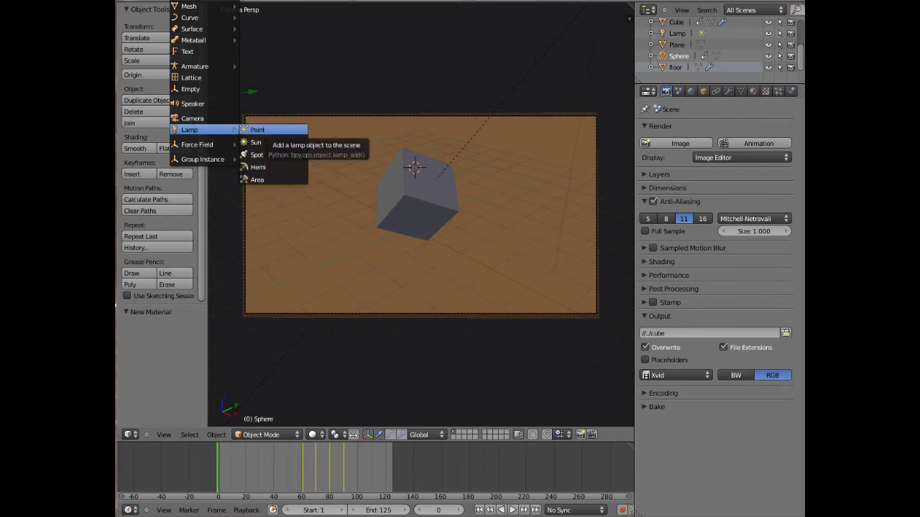
pyautogui.click(263, 130)
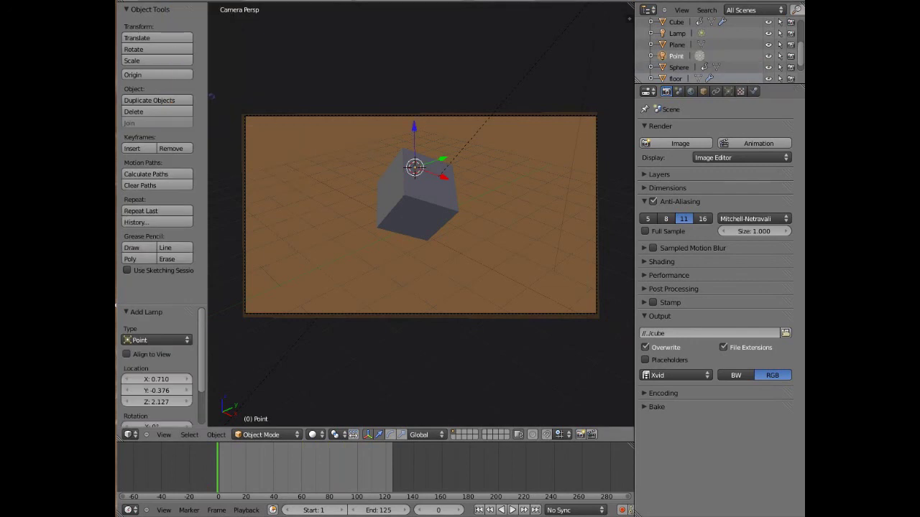
# Move the new point lamp about -2.5 along Y, about -2.36 along X, and about -1.18 more along Y.
pyautogui.press('g')
pyautogui.press('y')
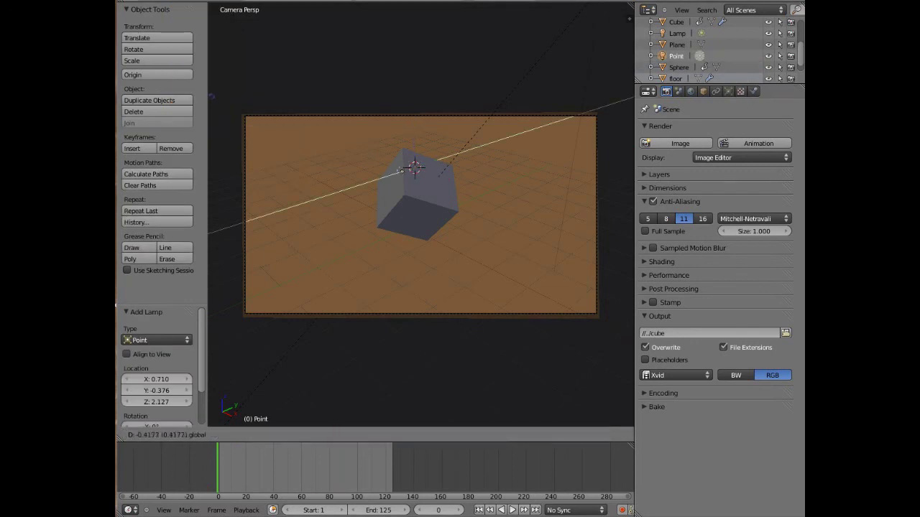
pyautogui.press('Return')
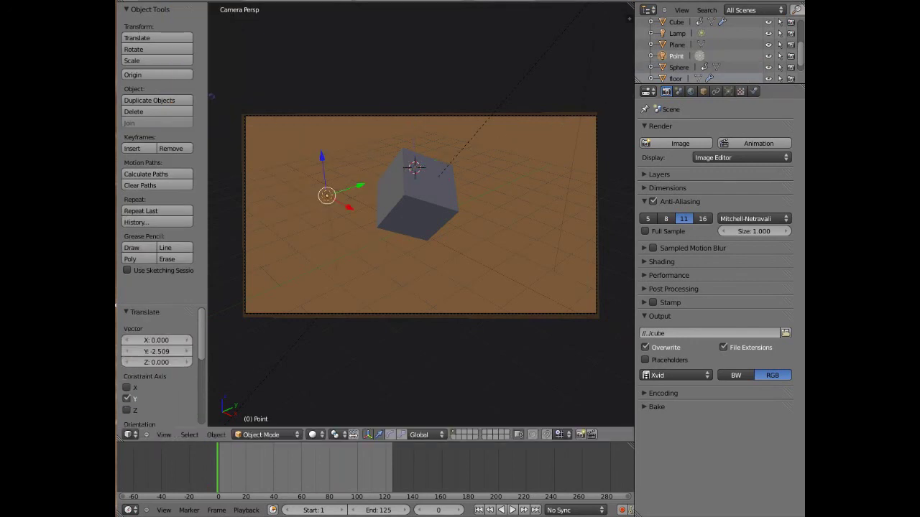
pyautogui.press('g')
pyautogui.press('x')
pyautogui.press('Return')
pyautogui.press('g')
pyautogui.press('x')
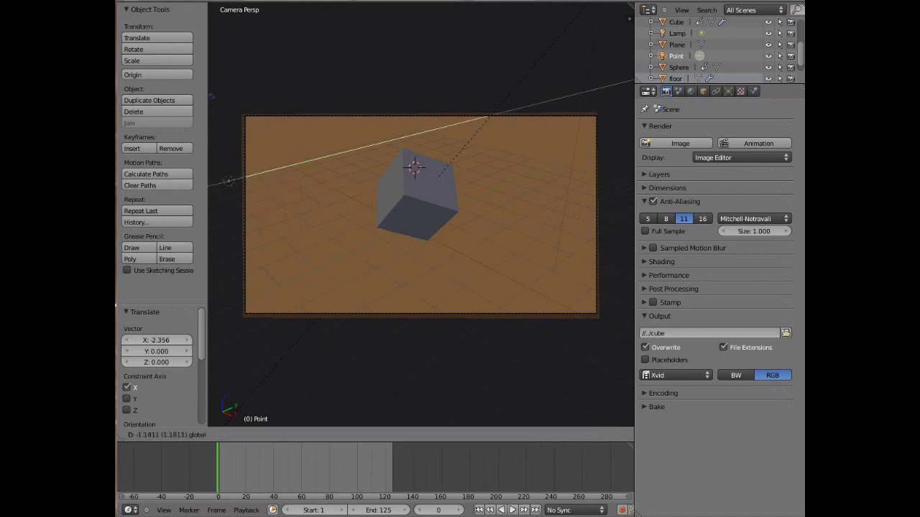
pyautogui.press('y')
pyautogui.press('Return')
# Fine-tune the point lamp's position by about -0.28 along X, about 1.1 up along Z, and about 0.12 along Y.
pyautogui.press('g')
pyautogui.press('x')
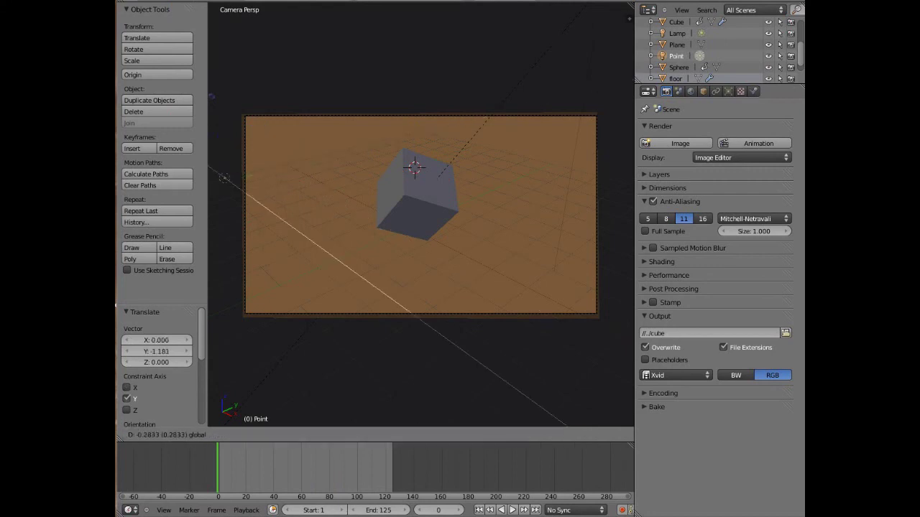
pyautogui.press('Return')
pyautogui.press('g')
pyautogui.press('z')
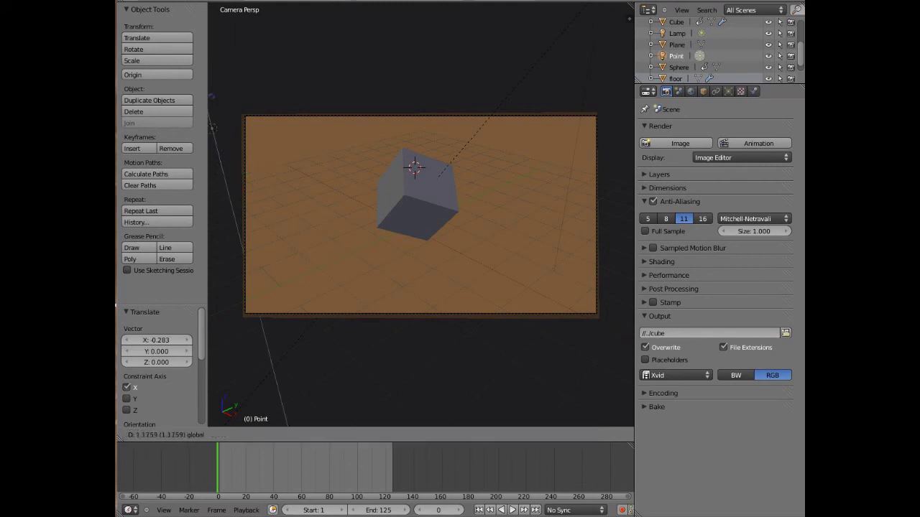
pyautogui.press('Return')
pyautogui.press('g')
pyautogui.press('y')
pyautogui.press('Return')
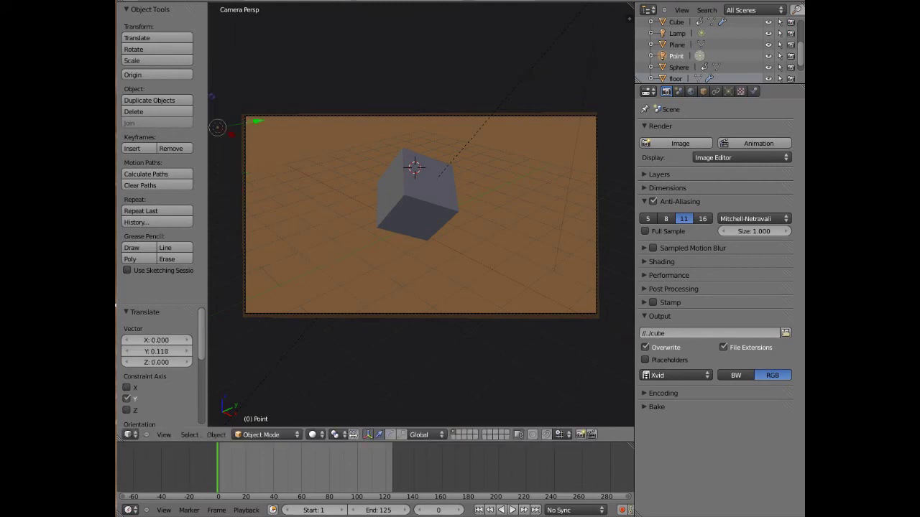
# Set the new point lamp's energy to 0.5.
pyautogui.click(728, 91)
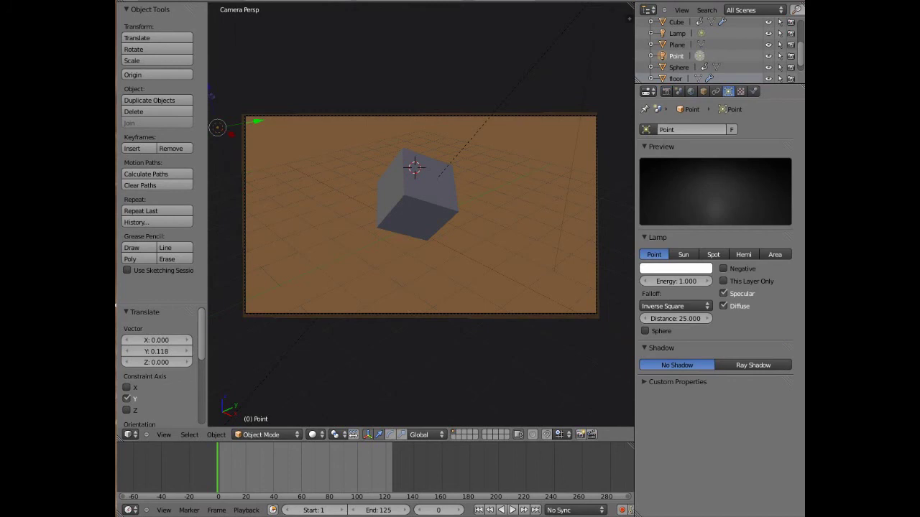
pyautogui.click(676, 281)
pyautogui.click(675, 281)
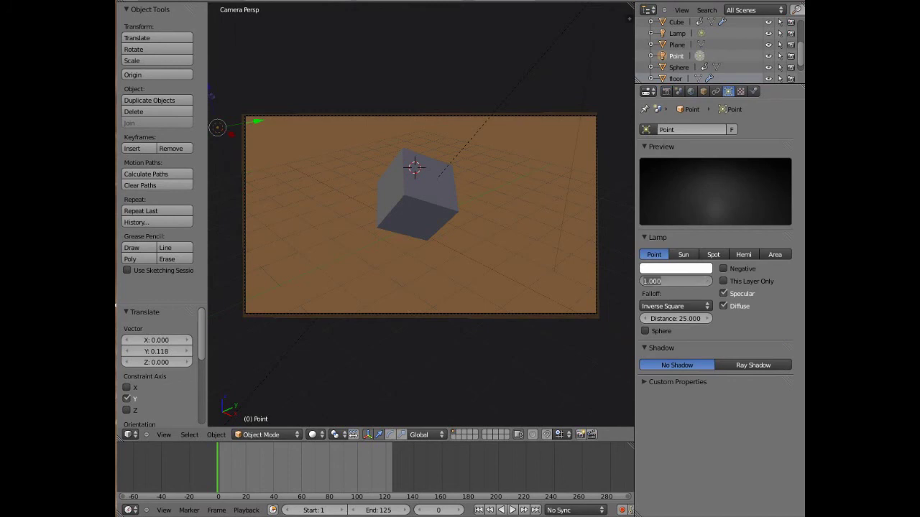
pyautogui.press('BackSpace')
pyautogui.write('.5')
pyautogui.press('Return')
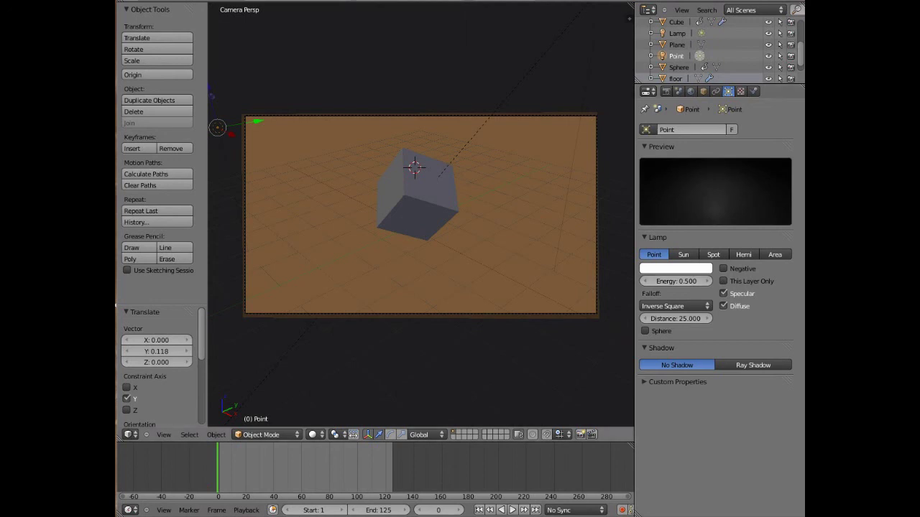
# Render a test image of frame 0 with the added lamp, and start rendering the full animation.
pyautogui.click(205, 1)
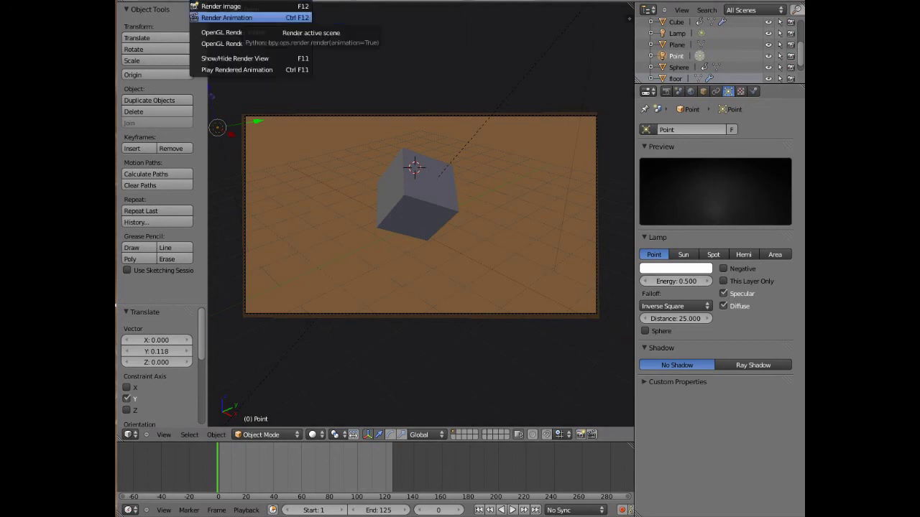
pyautogui.click(223, 5)
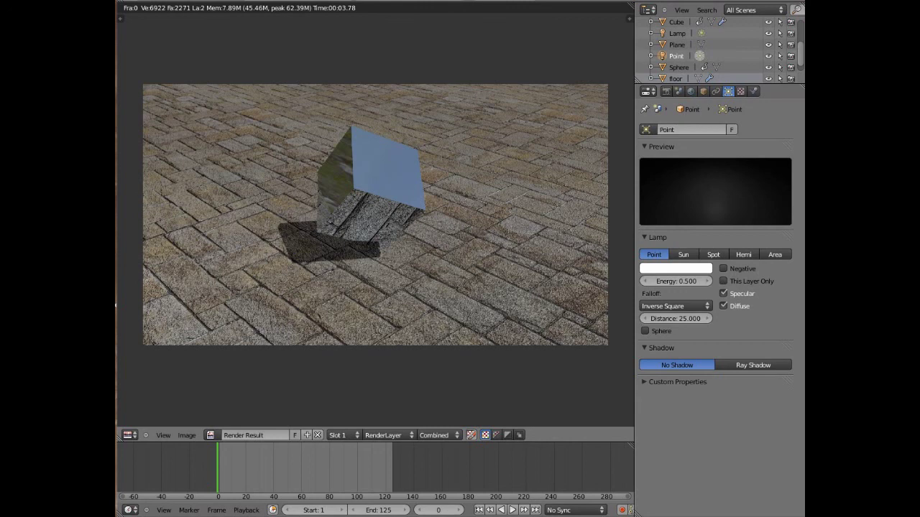
pyautogui.click(204, 1)
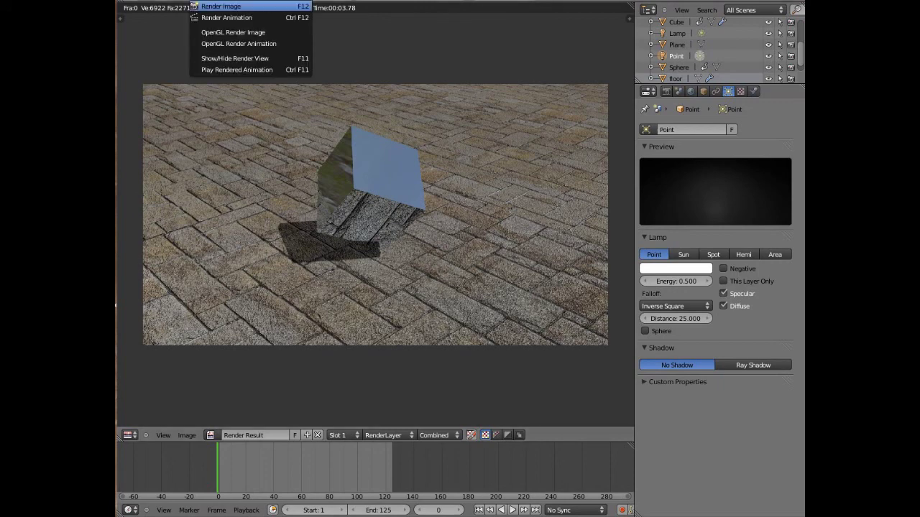
pyautogui.click(226, 17)
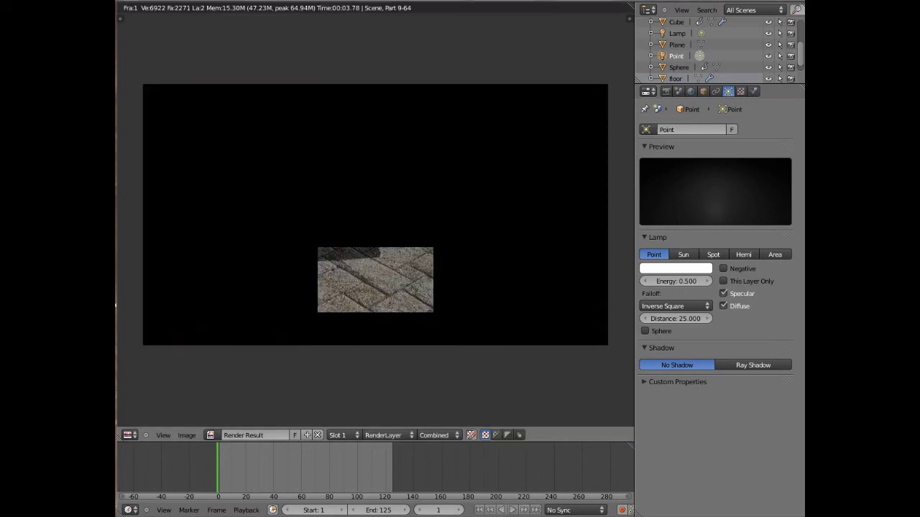